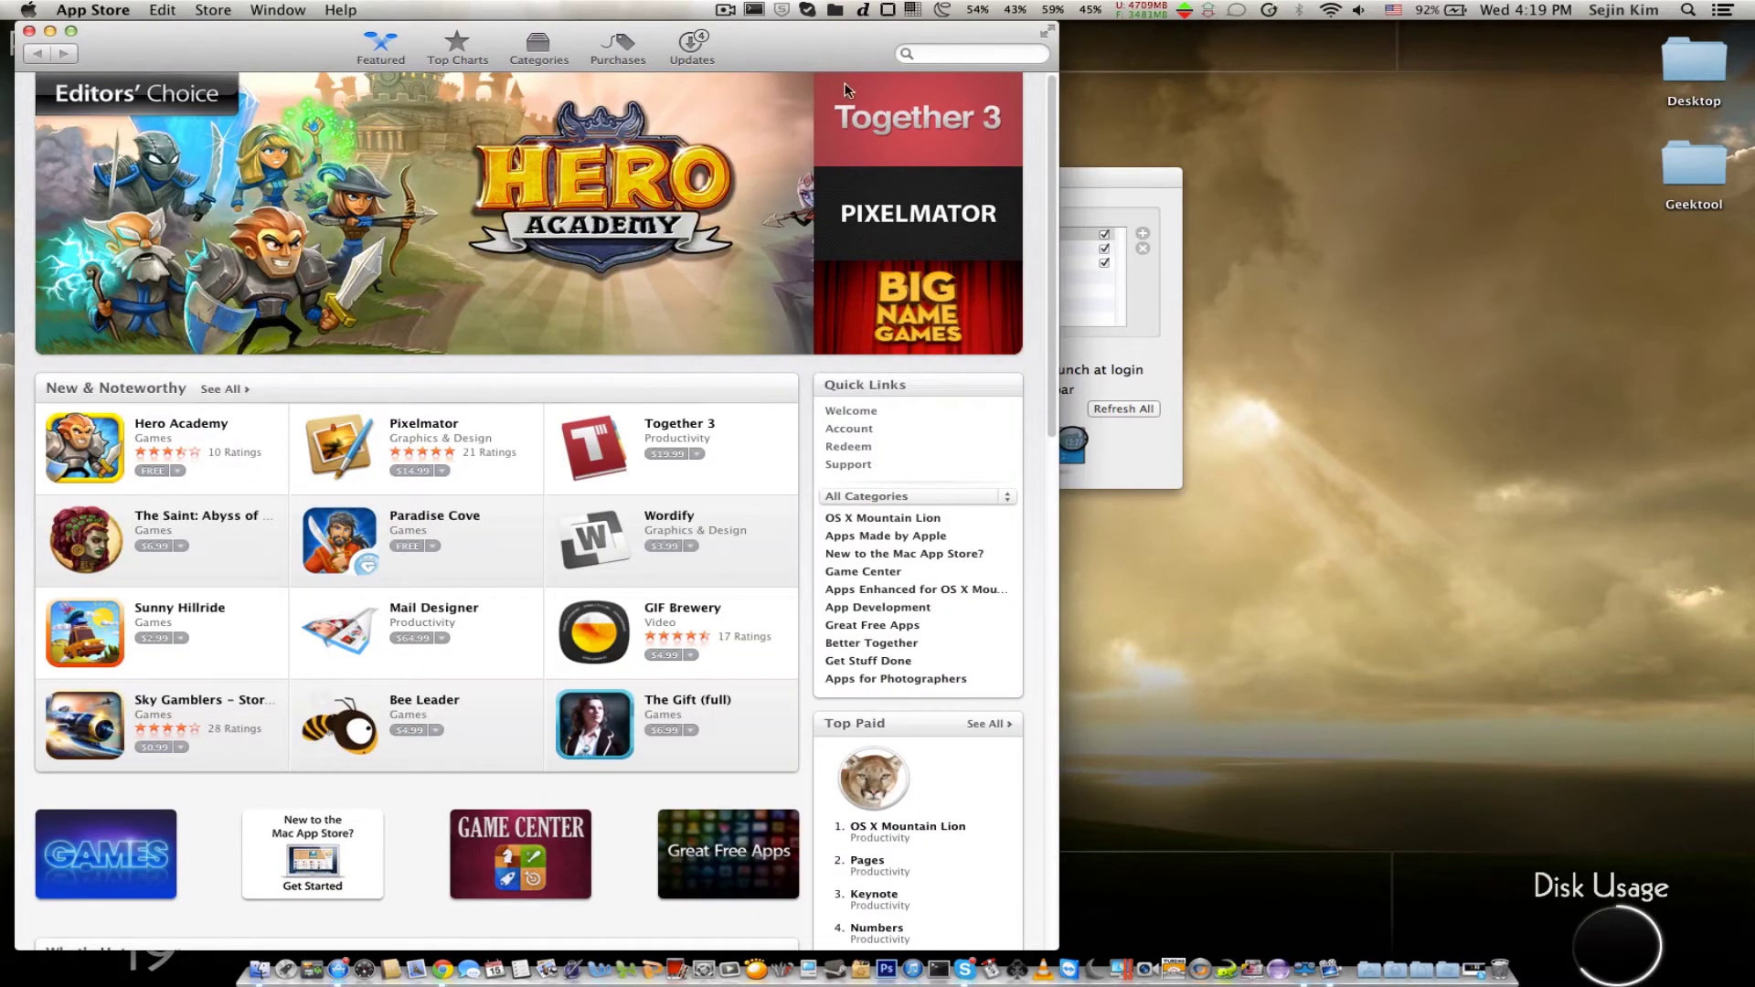
Step: Search the App Store for "geektool" and close the store window
click(932, 54)
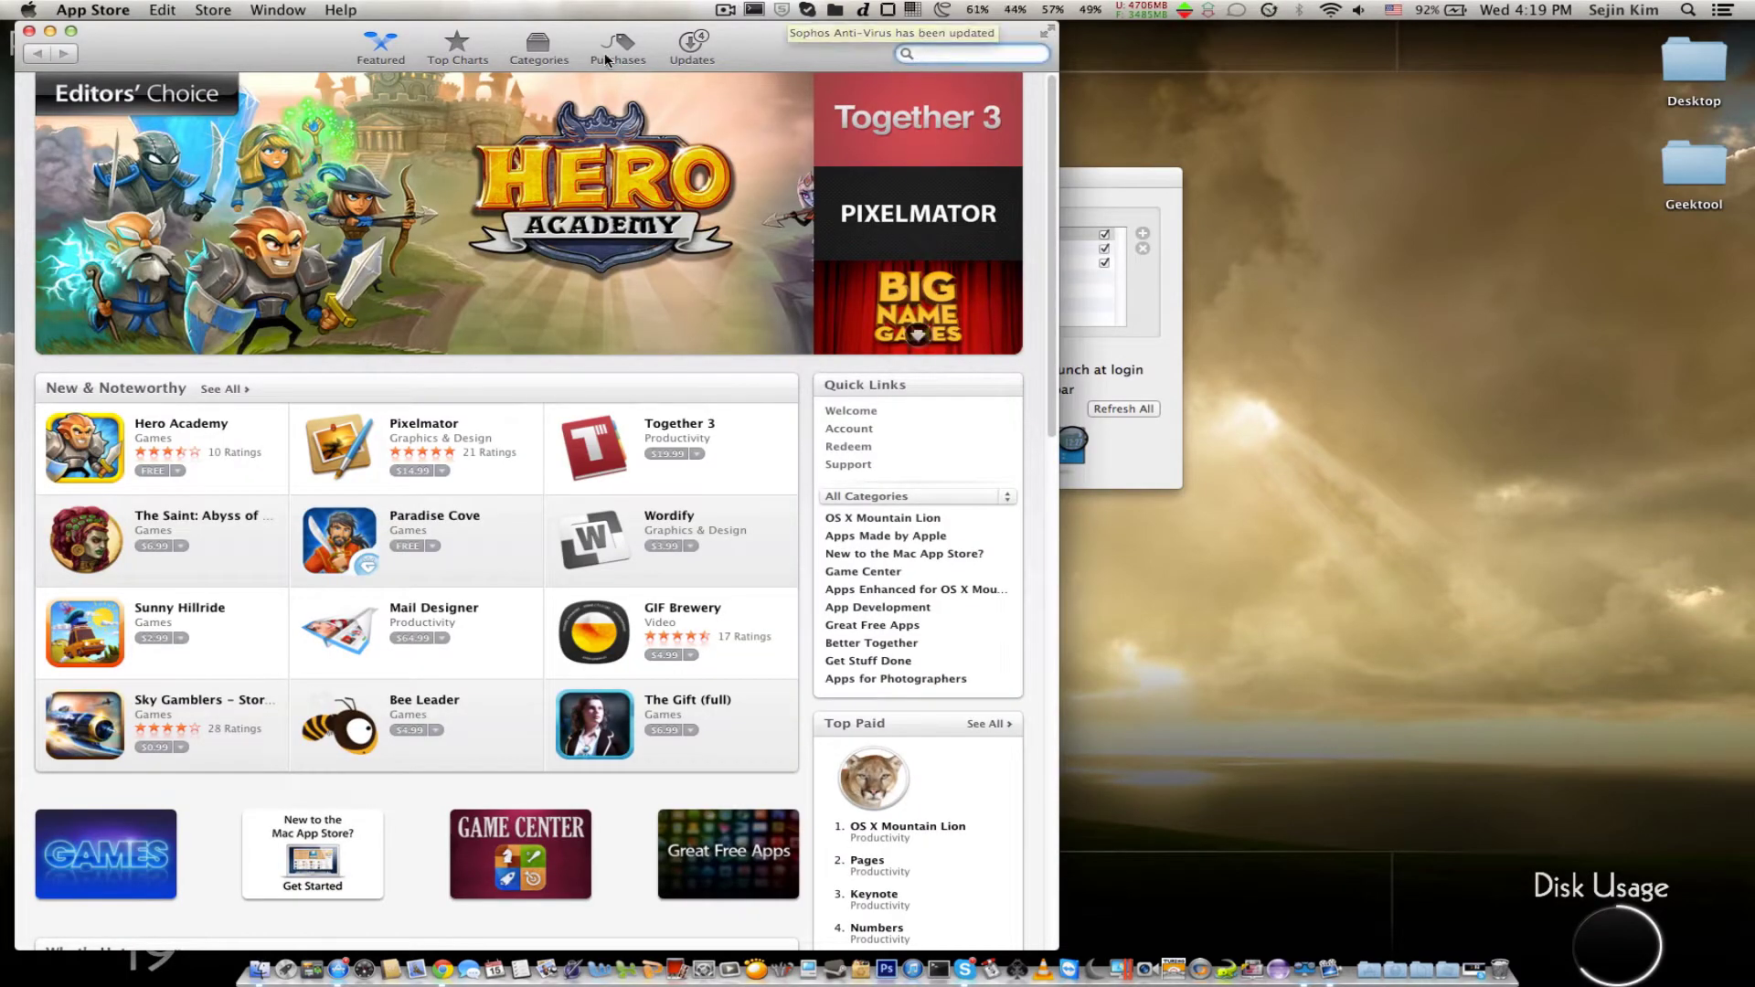
text(geektool)
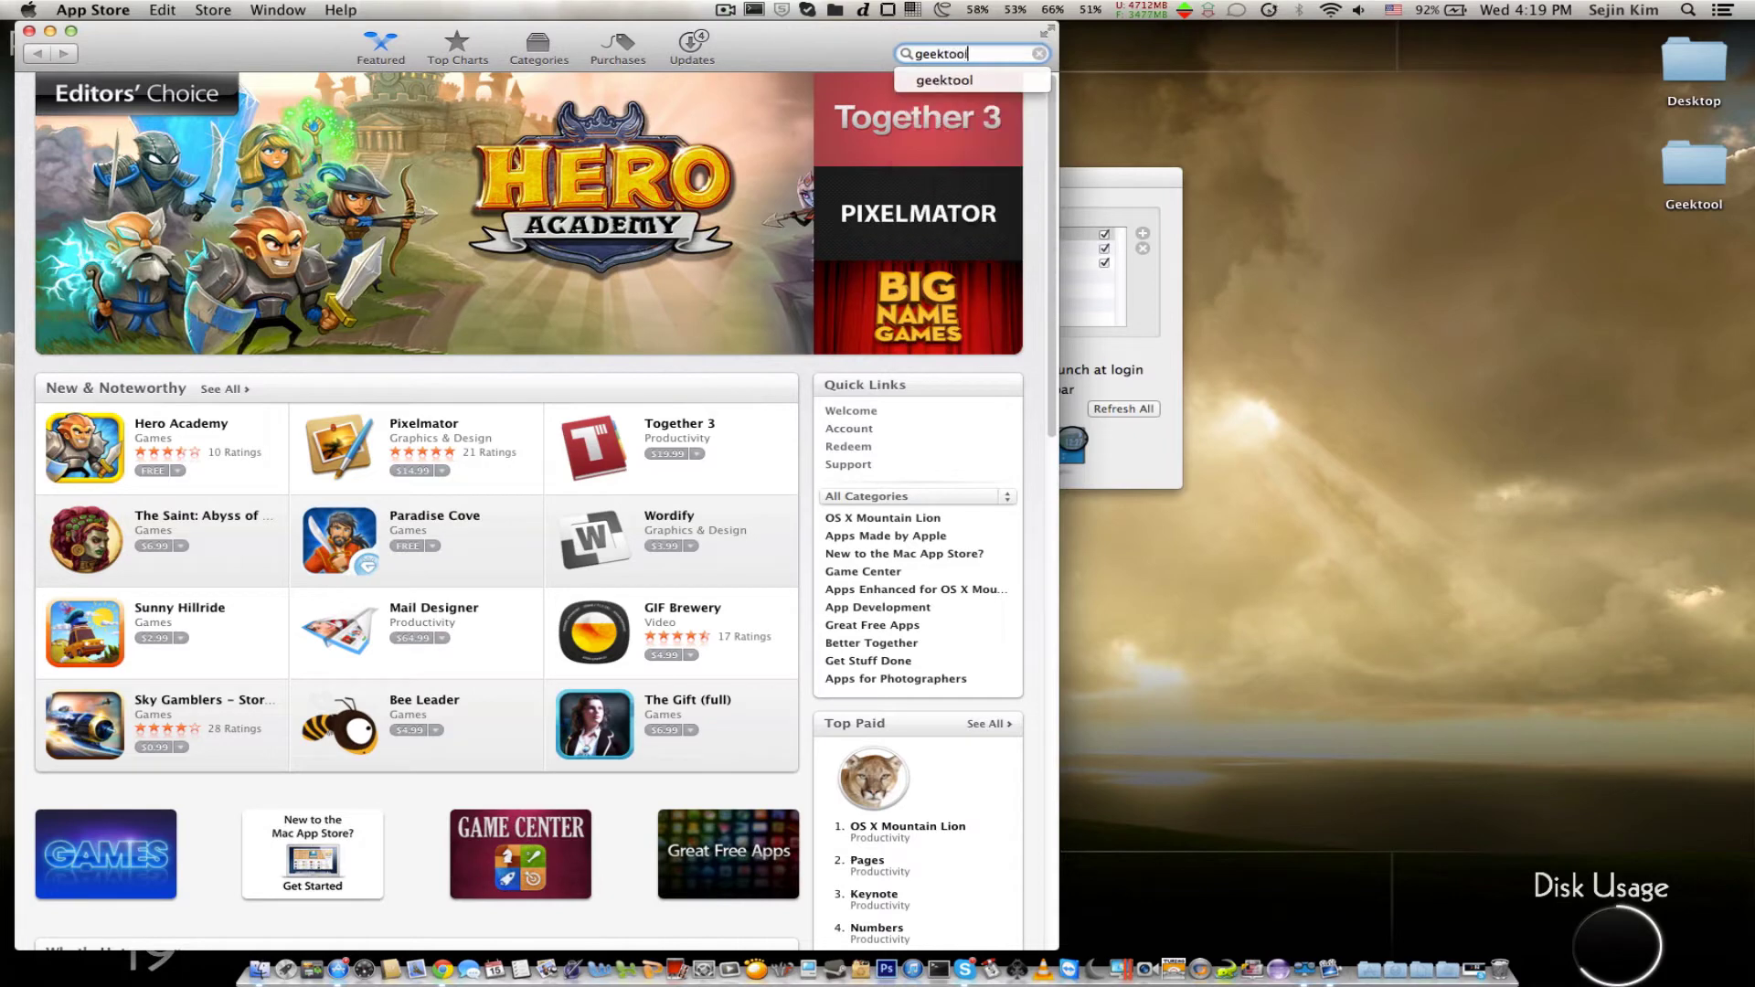
key(Return)
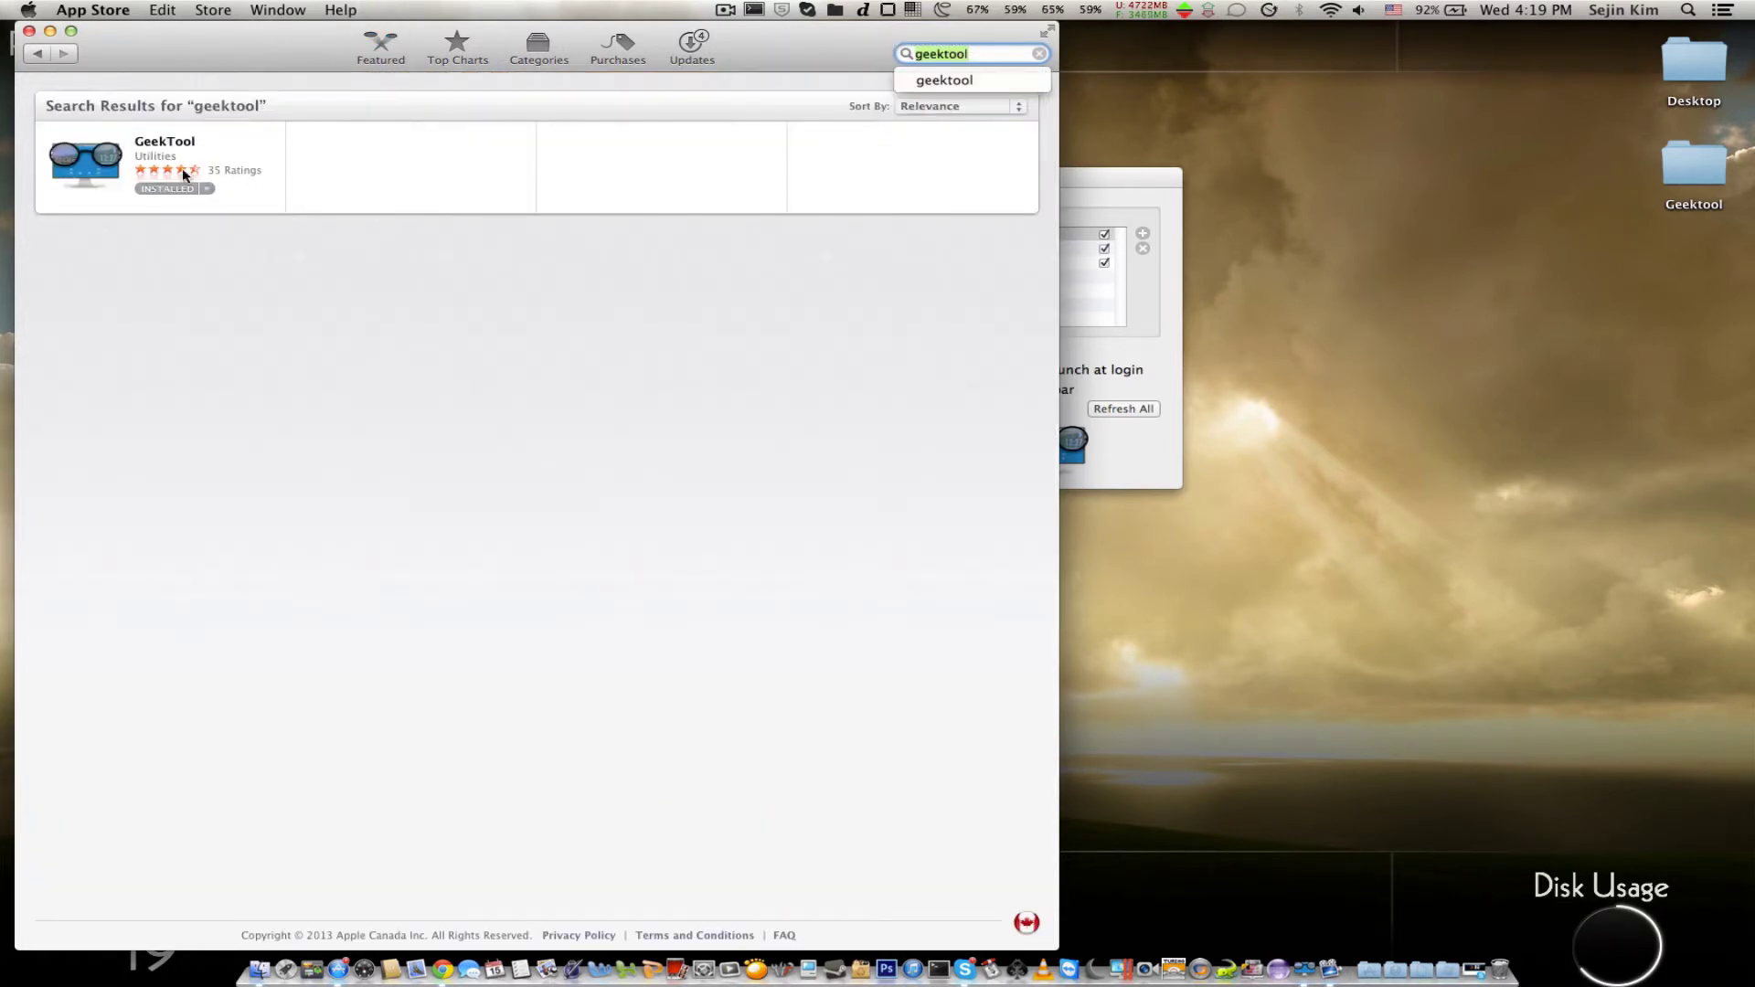
click(75, 40)
click(30, 32)
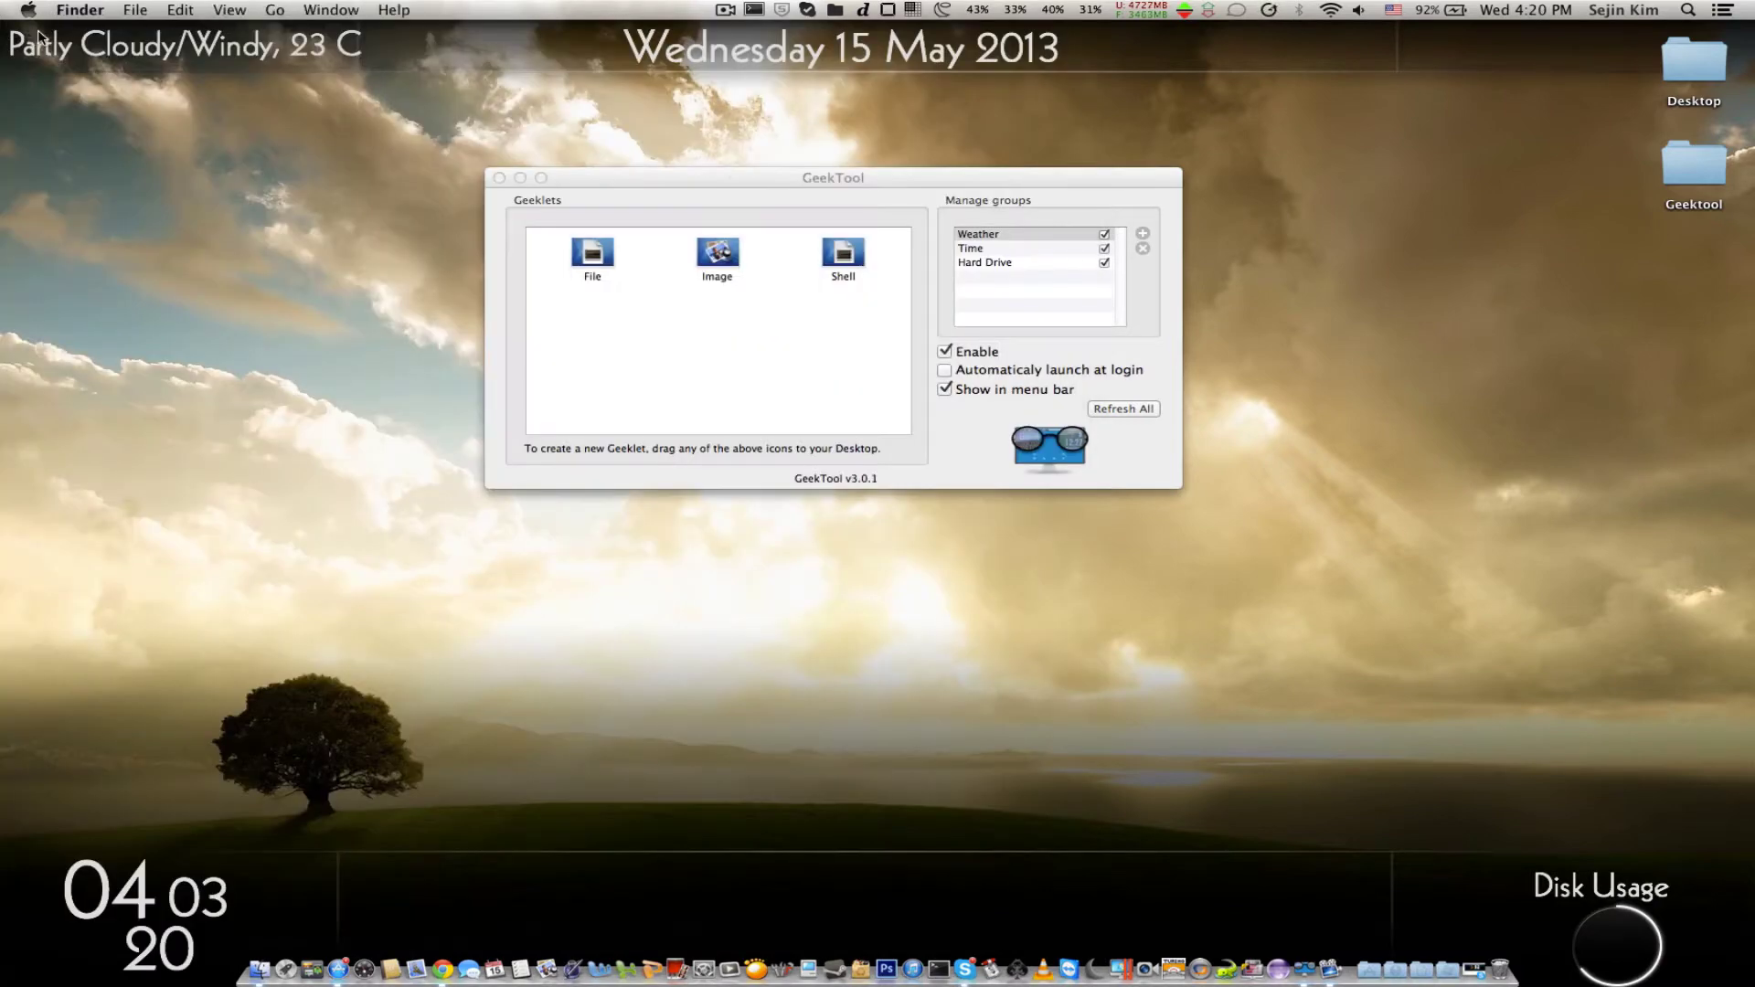
Step: Switch to GeekTool by opening it from Launchpad
click(882, 172)
key(F4)
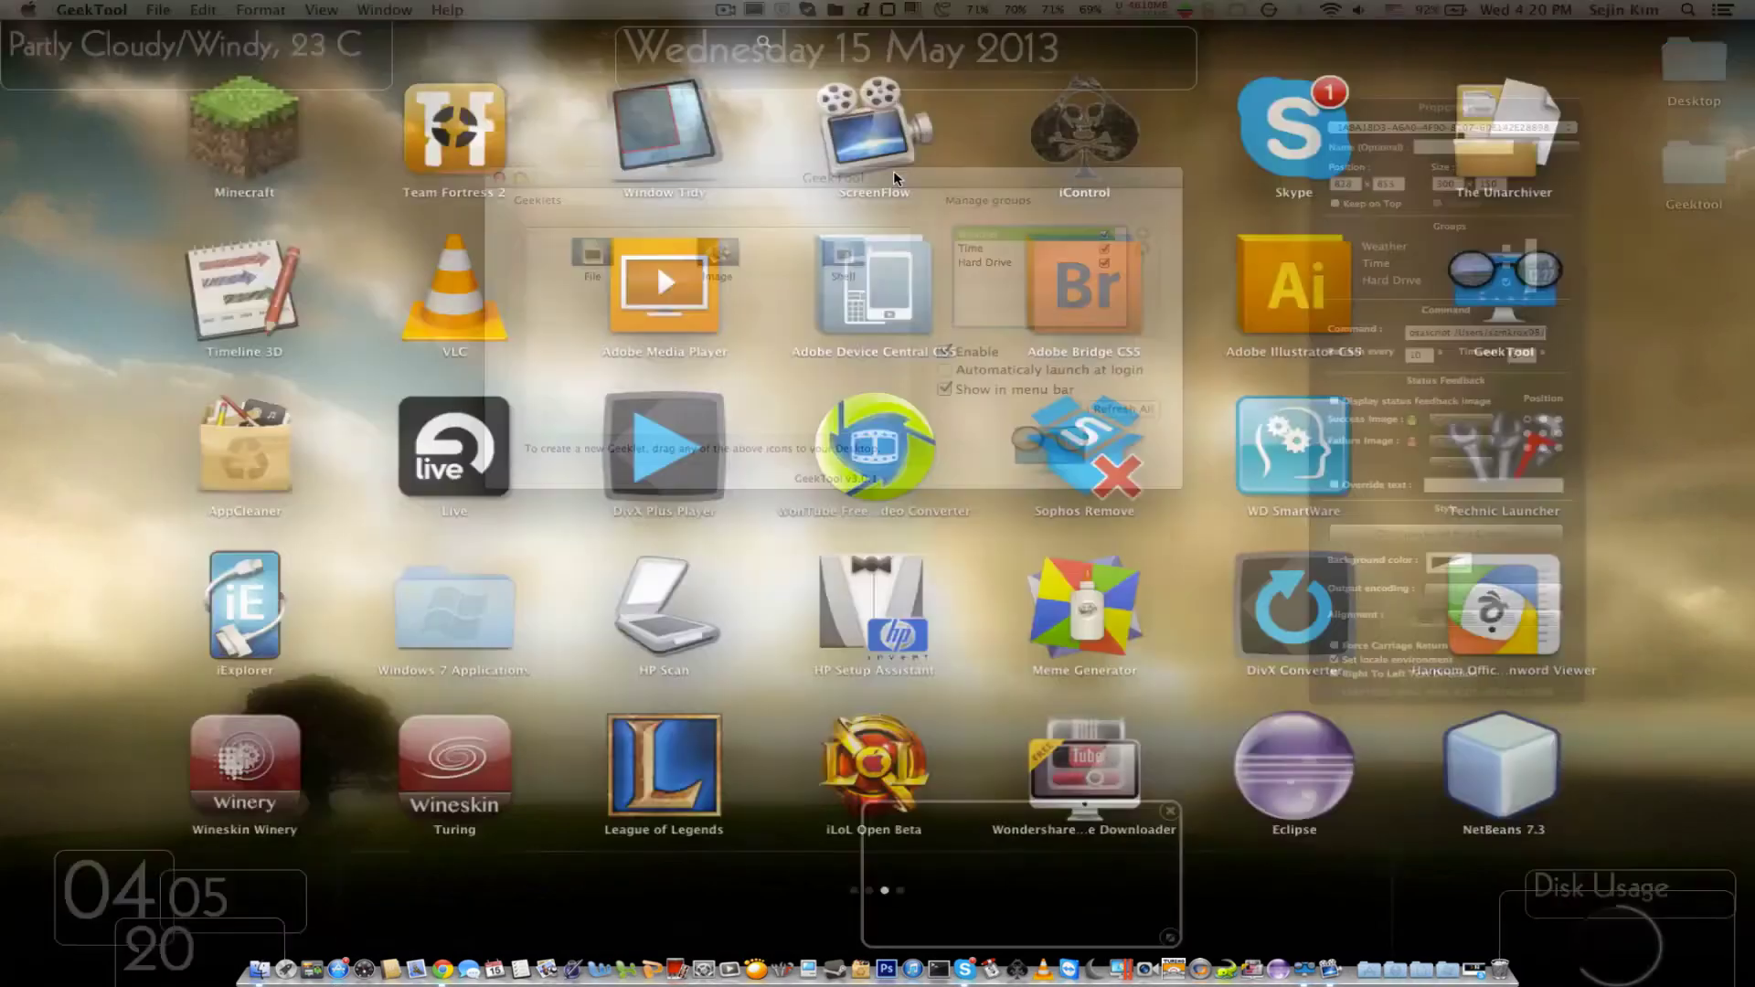
click(1487, 279)
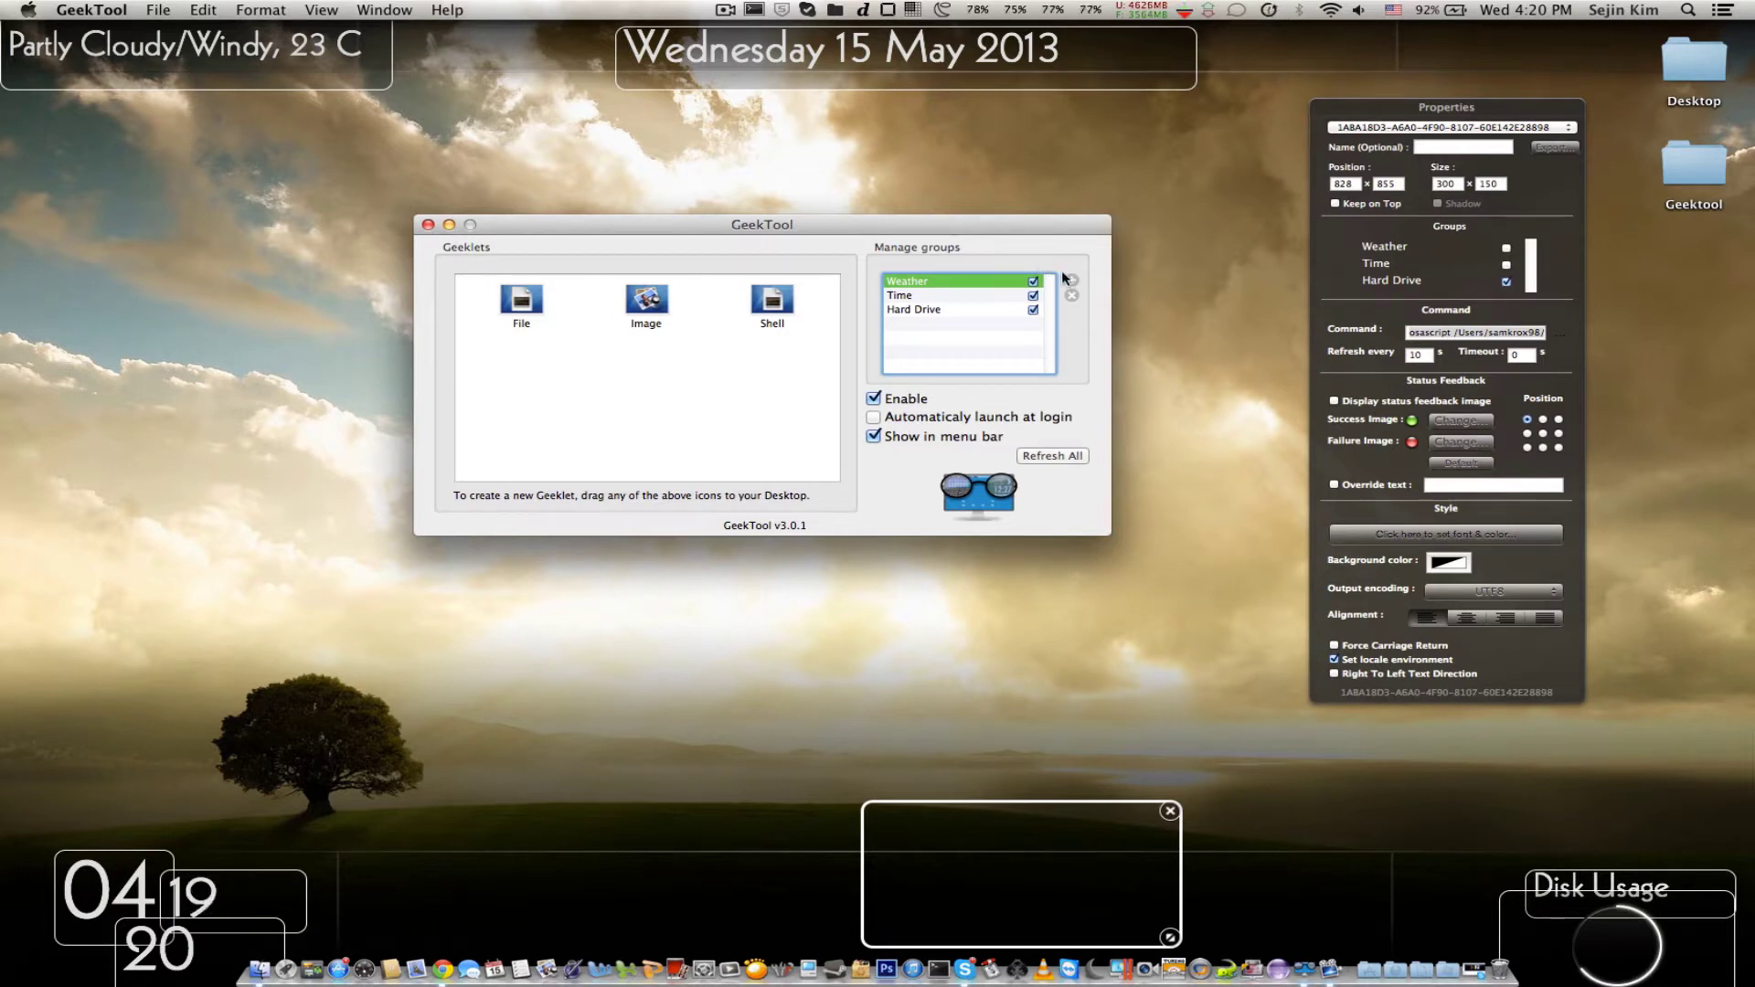
Step: Examine the date geeklet's script and the commands behind the hour, seconds and minutes geeklets
click(1136, 75)
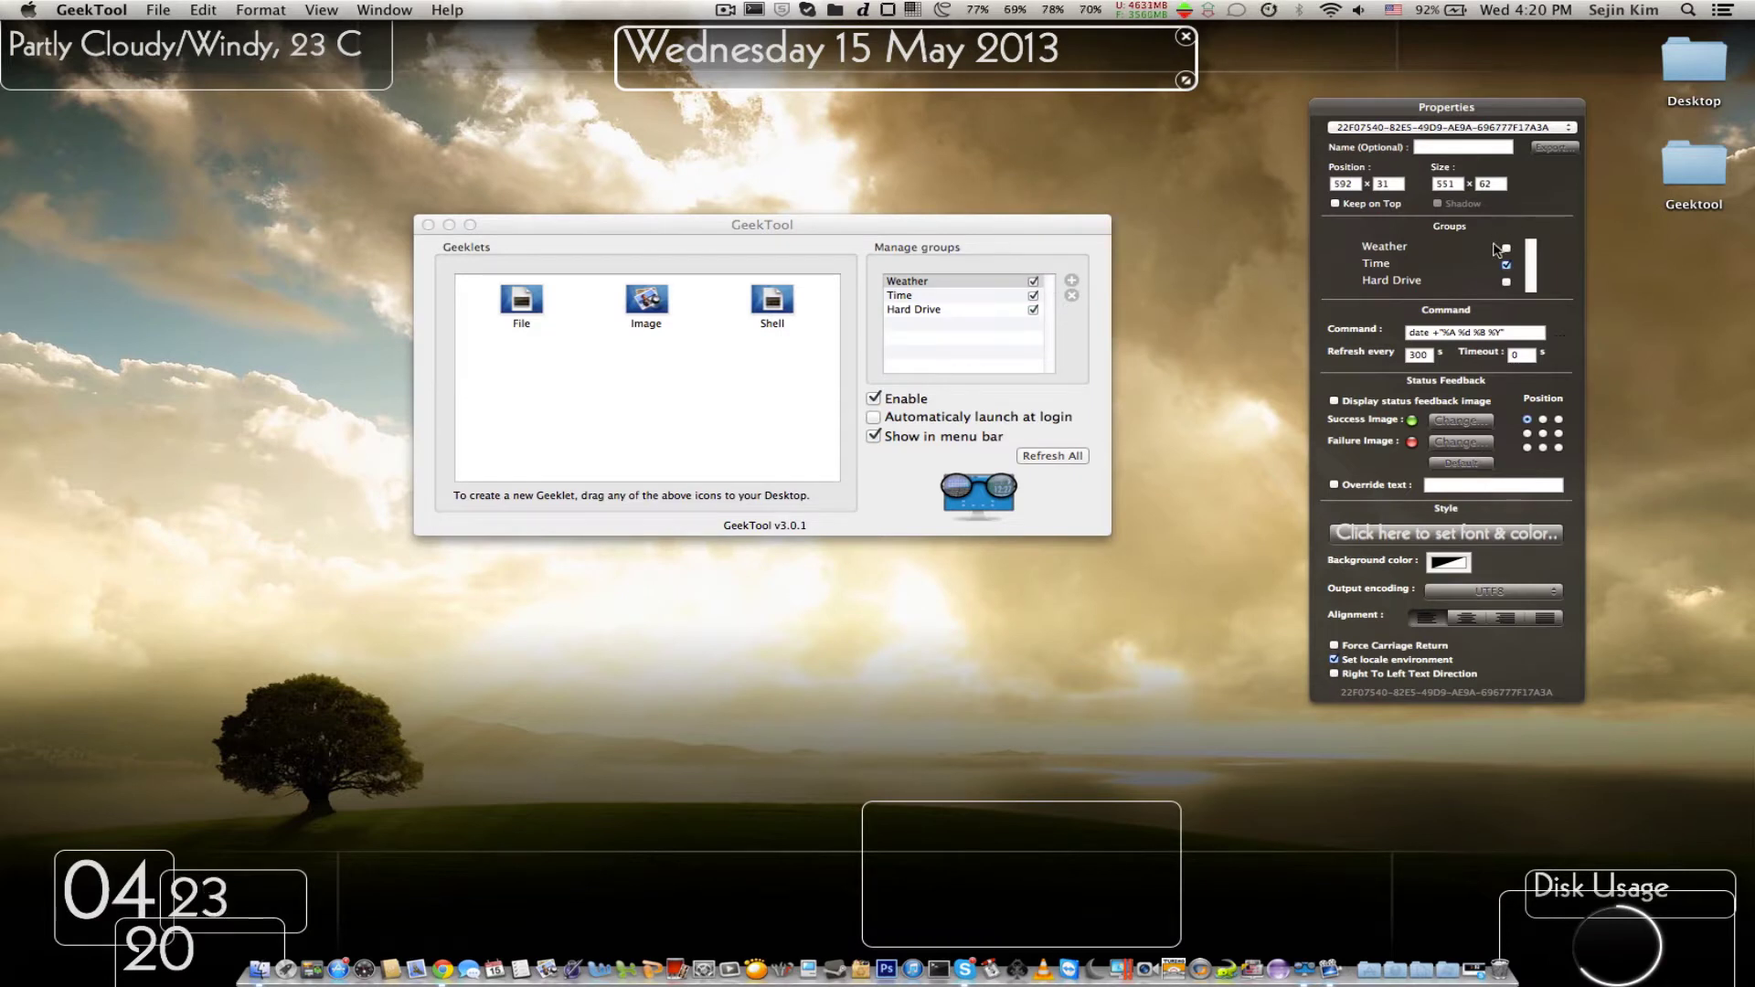
click(1561, 335)
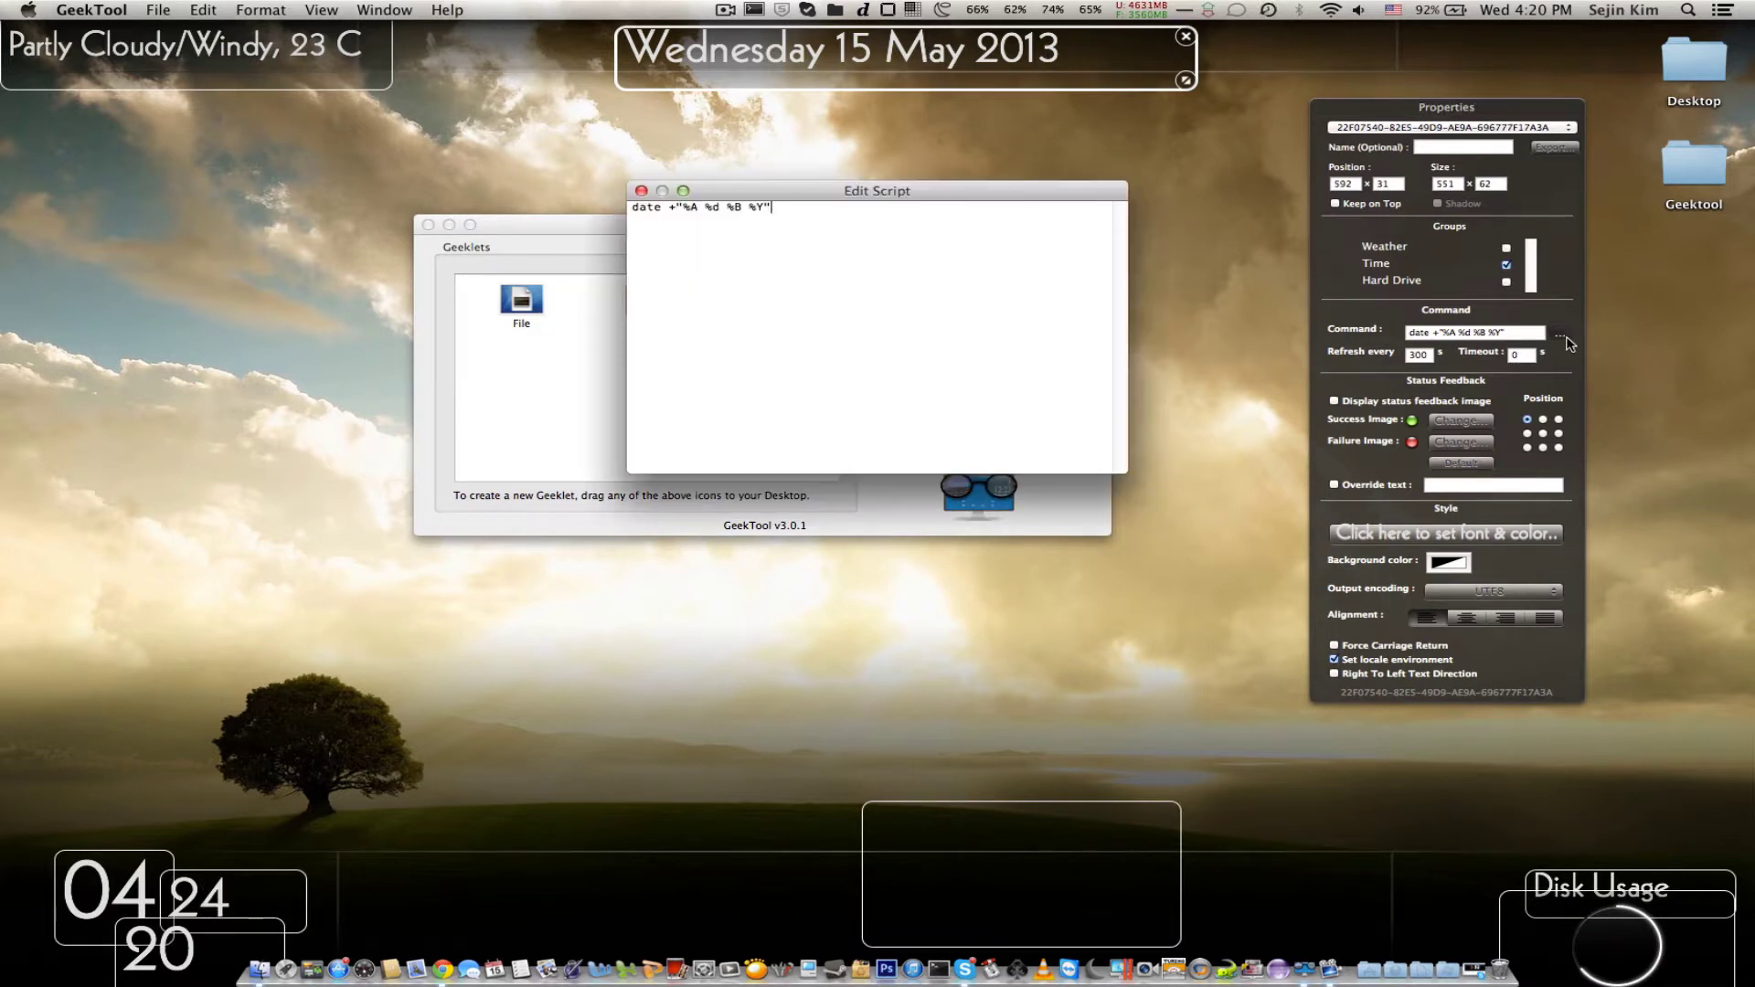
click(100, 914)
click(183, 877)
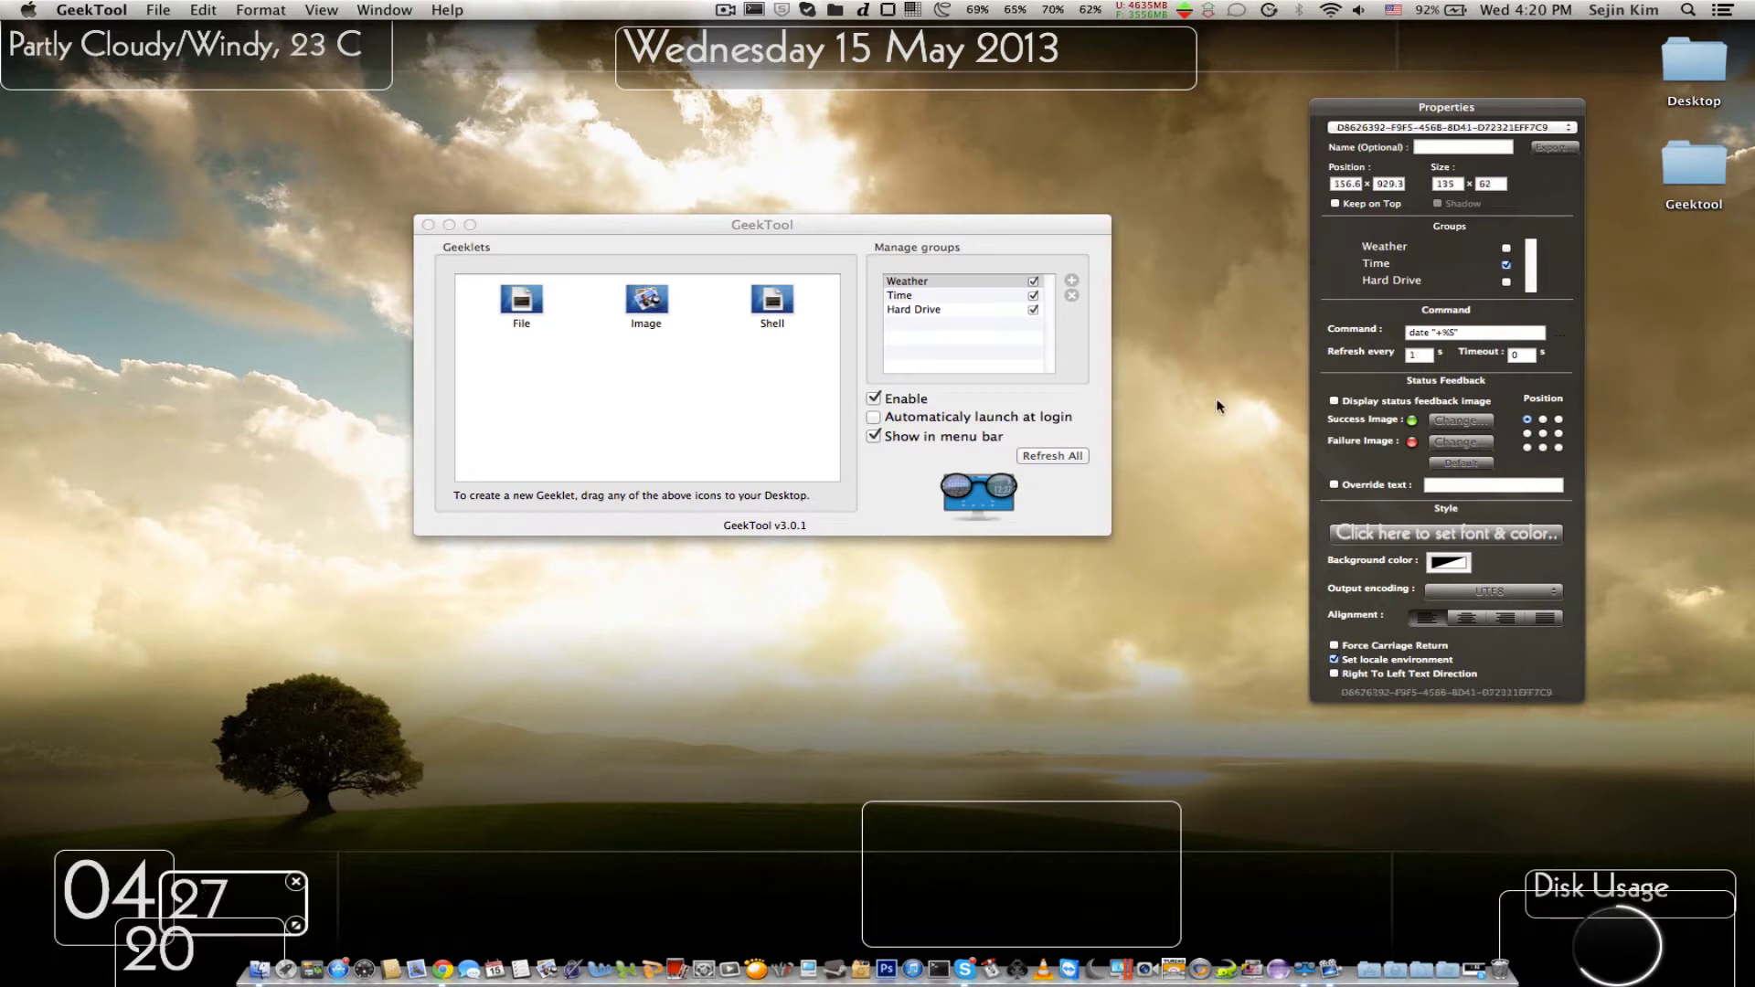
click(200, 937)
click(103, 879)
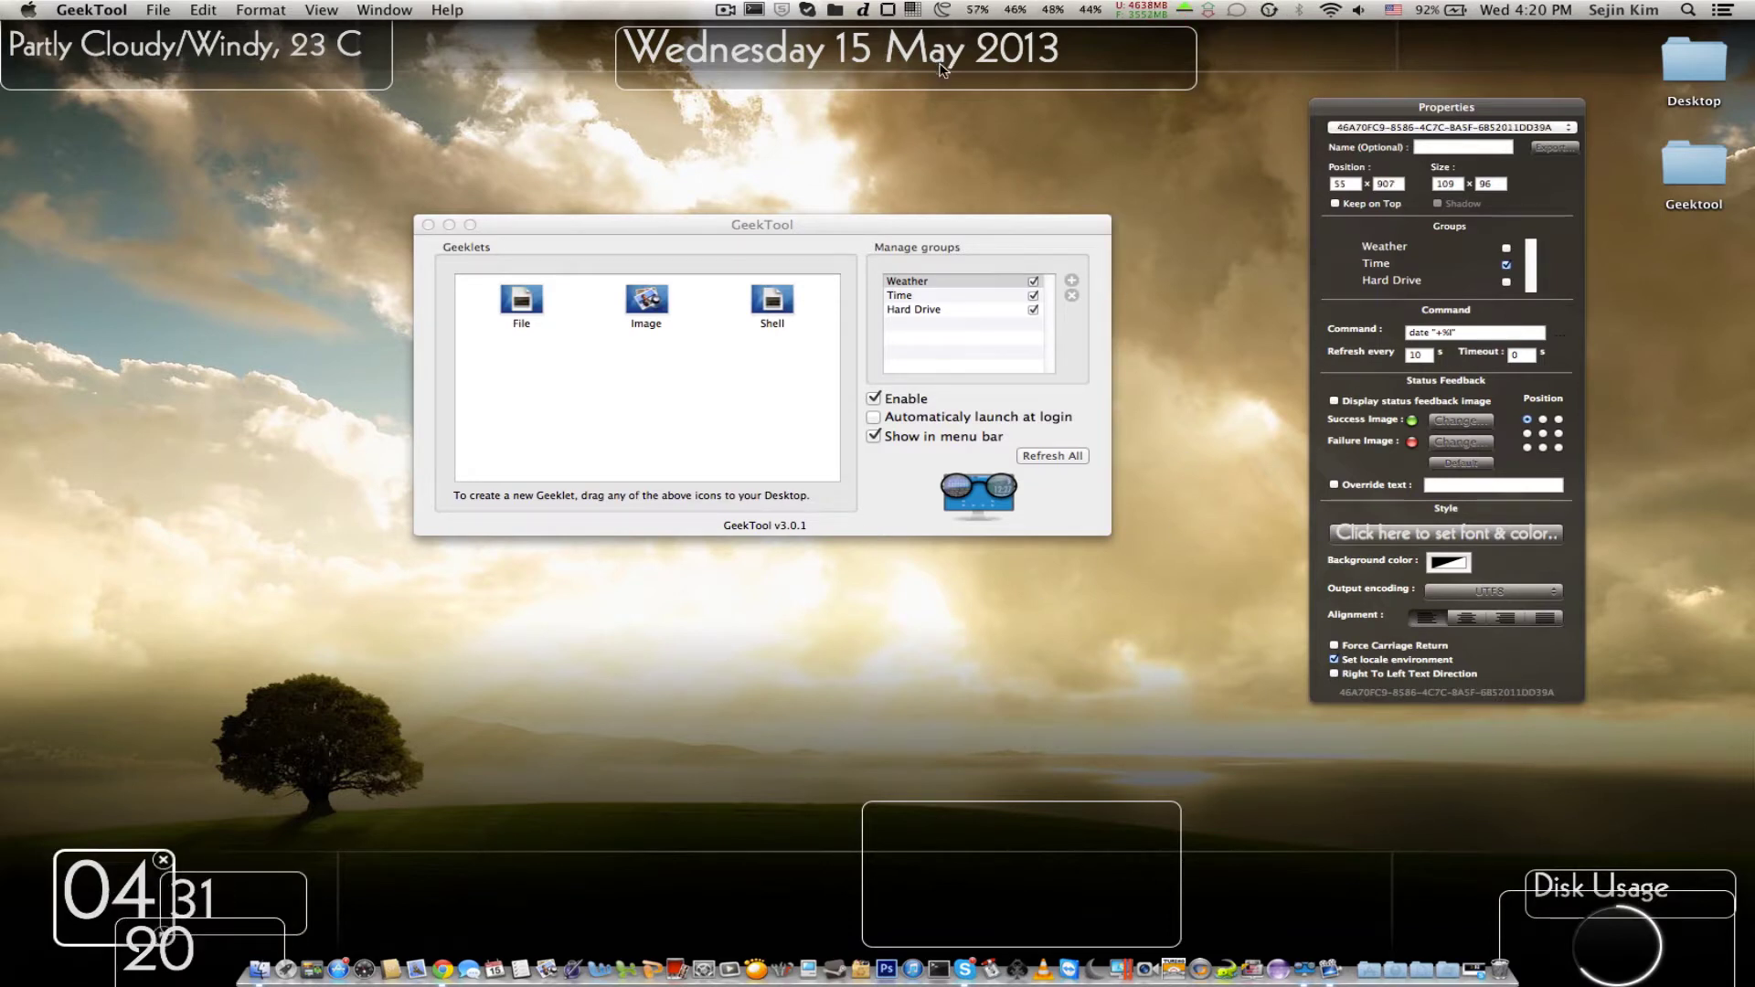
Step: Open the date geeklet's script and examine its weekday, day, month and year format codes
click(946, 71)
click(1560, 335)
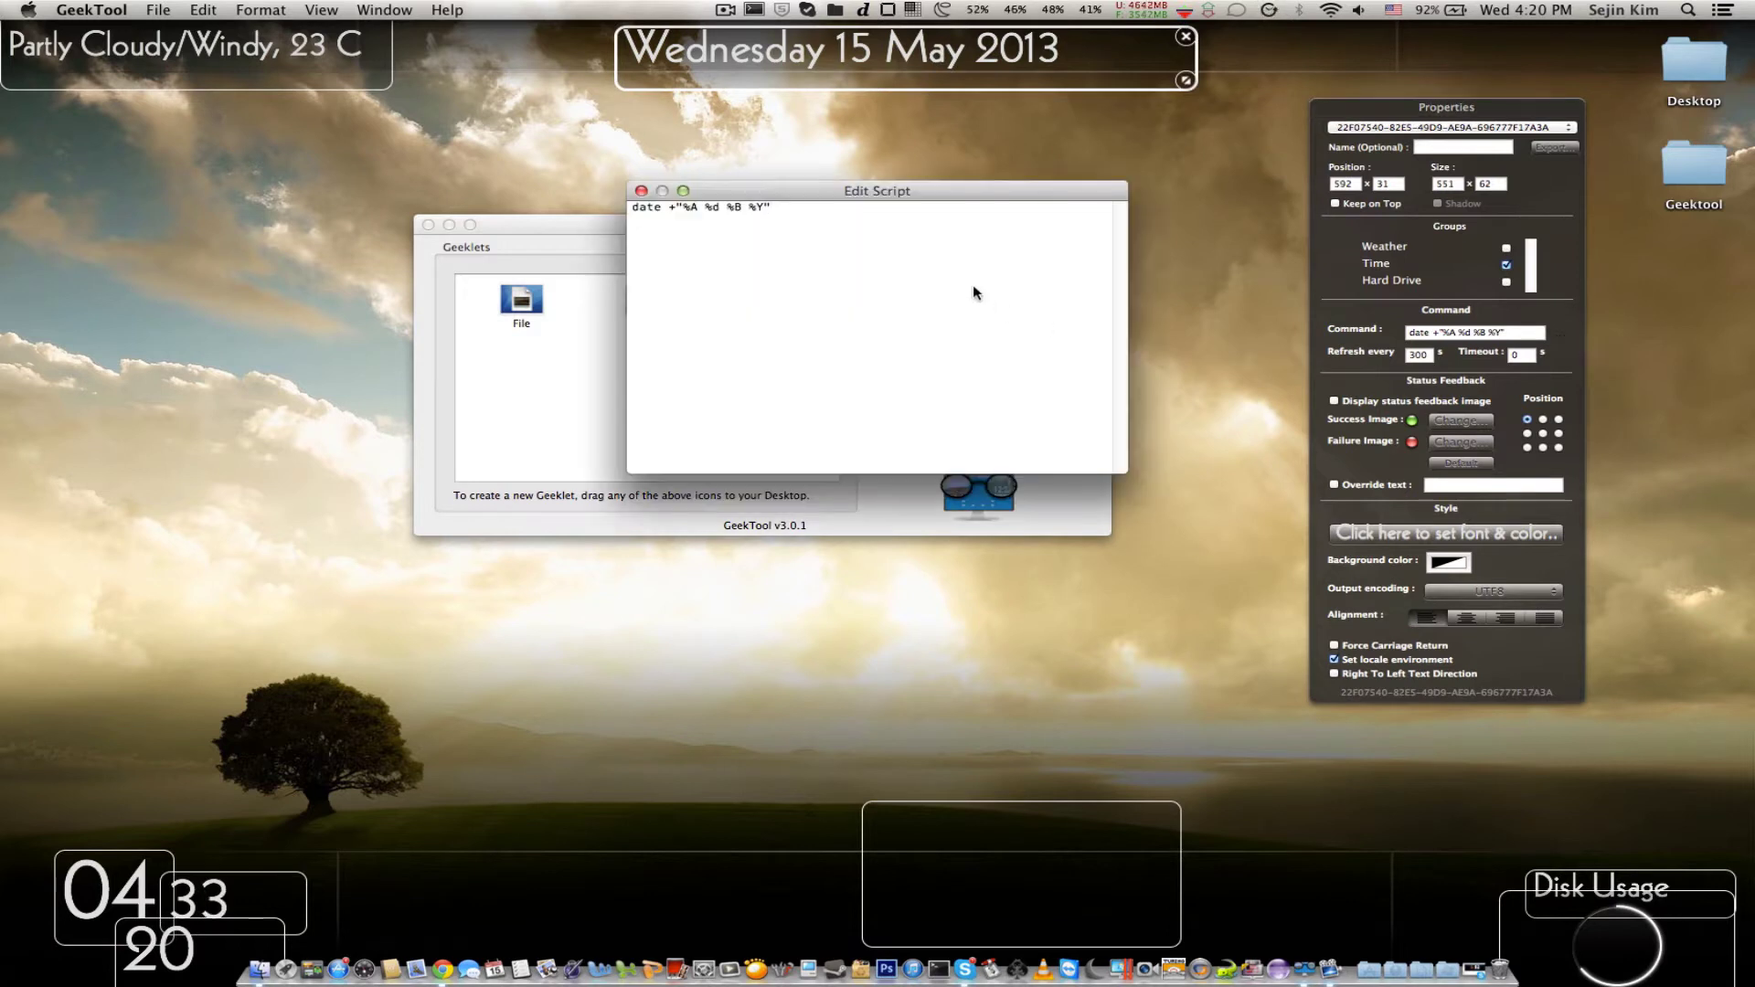
mouse_move(628, 212)
mouse_down()
mouse_move(675, 214)
mouse_move(615, 216)
mouse_move(662, 211)
mouse_up()
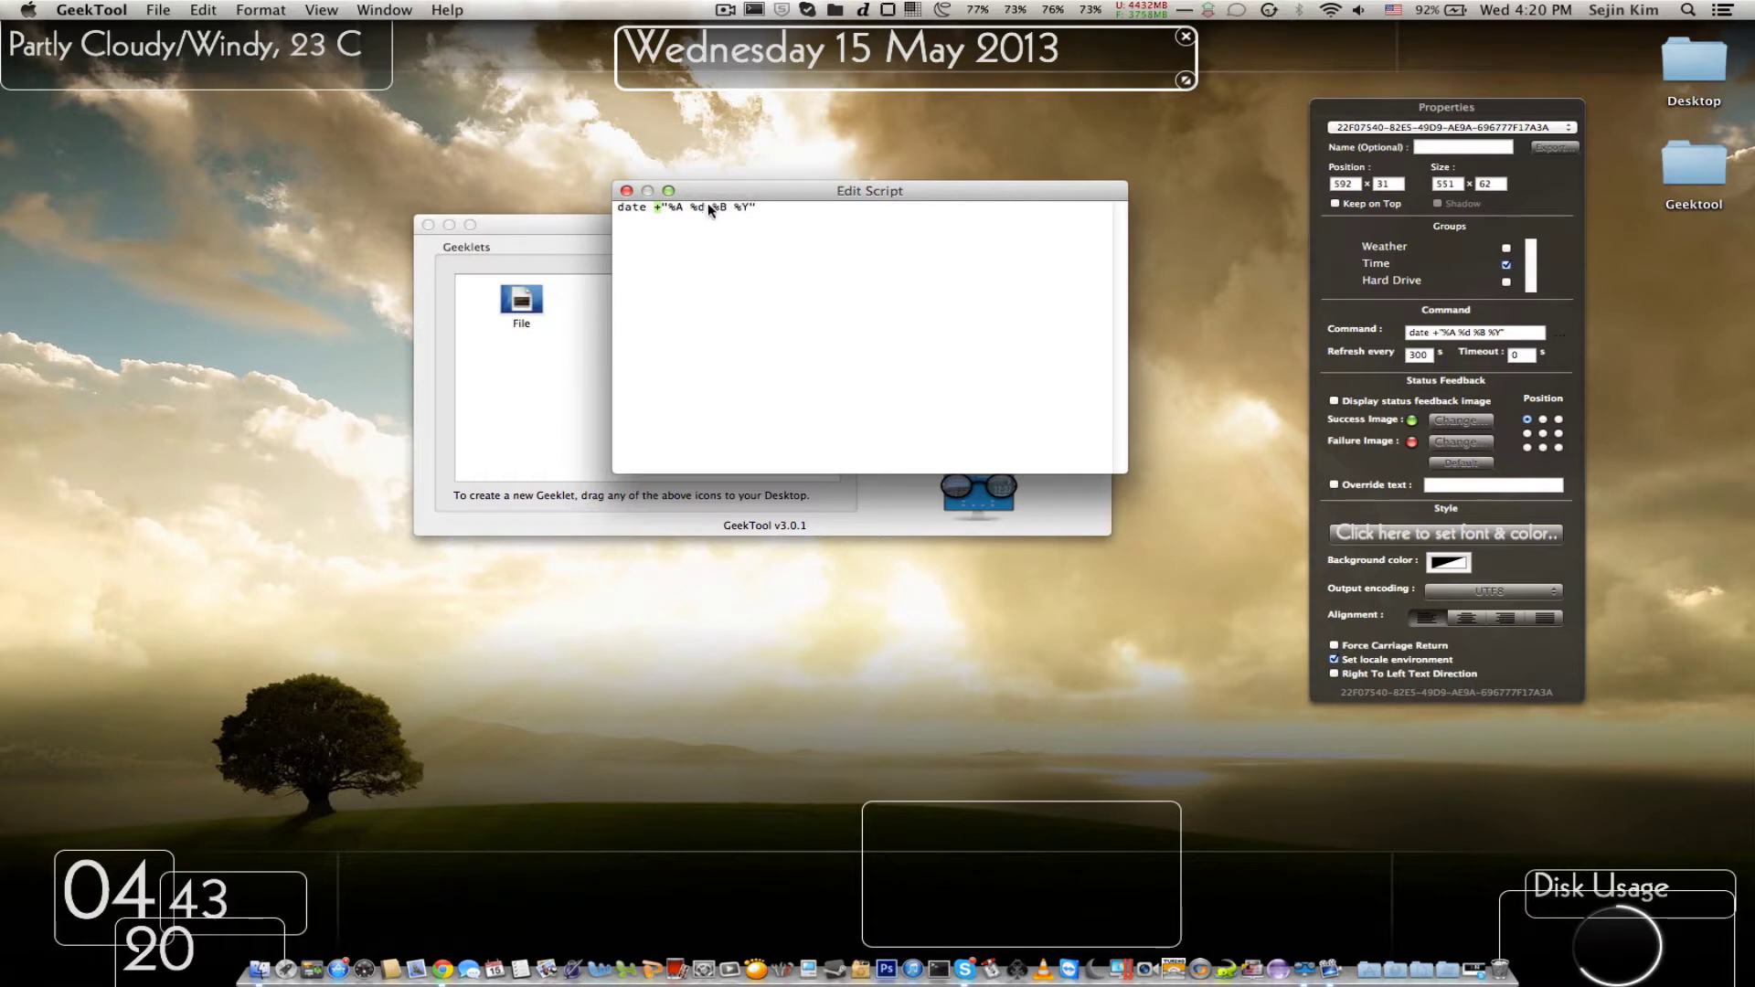
drag(682, 208, 669, 208)
click(704, 208)
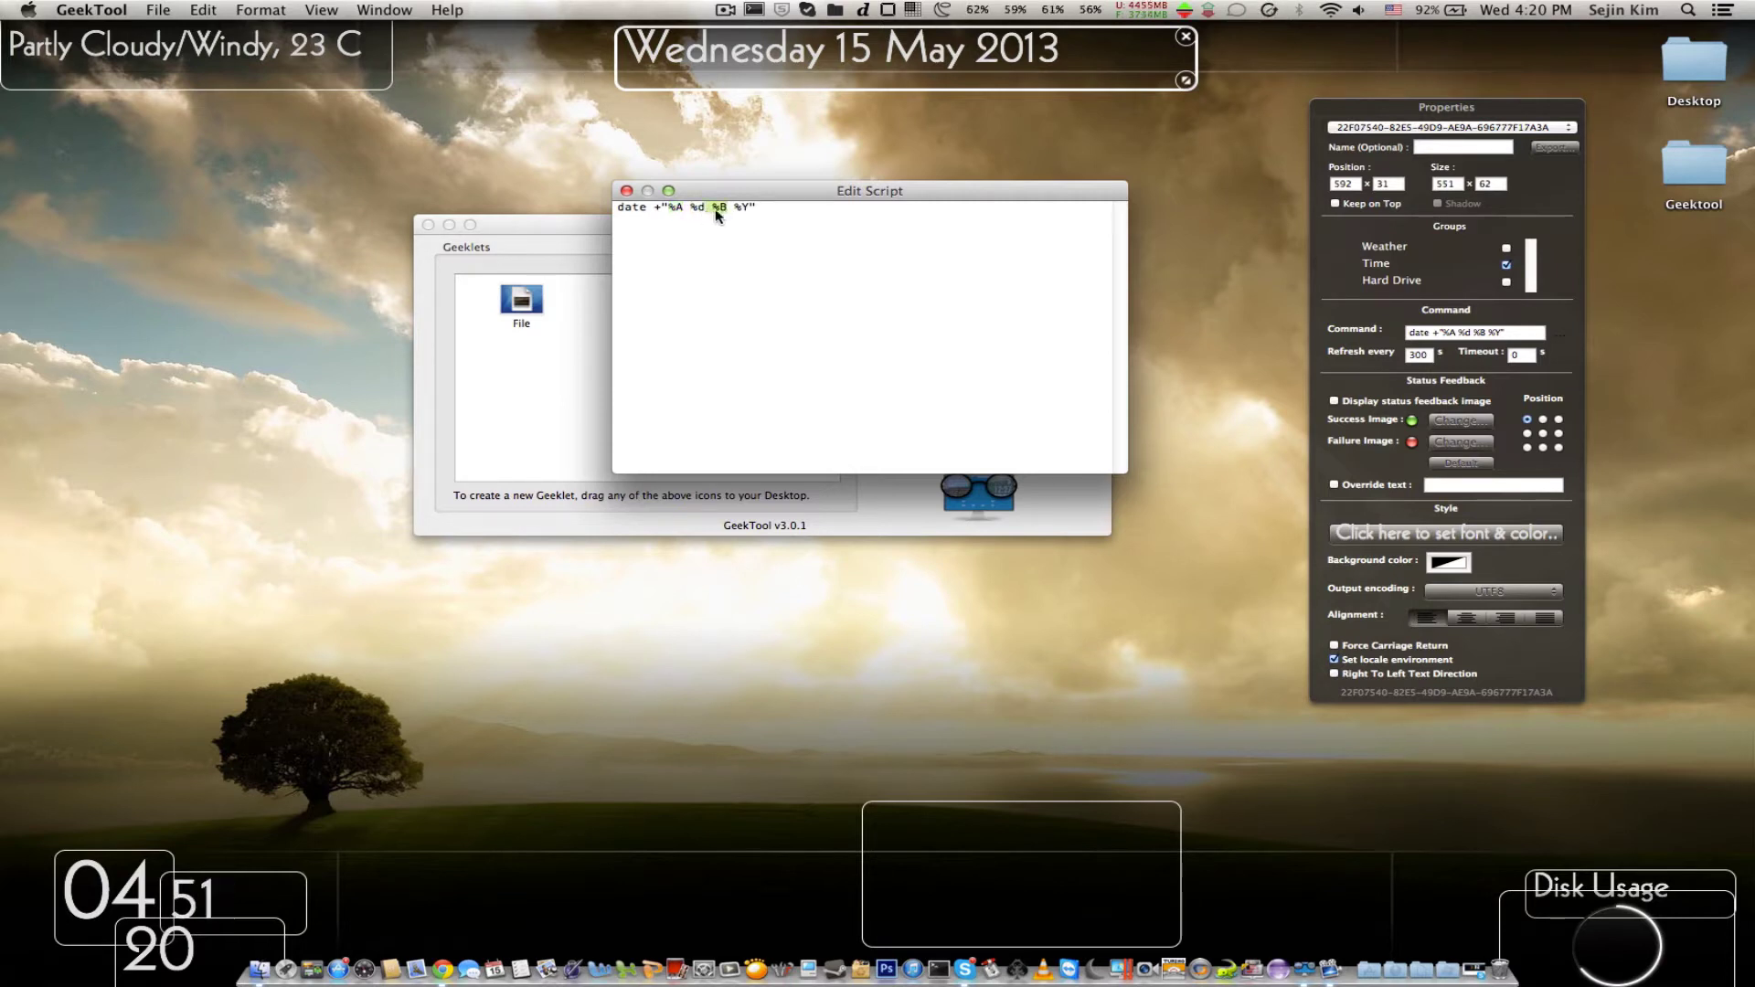
drag(734, 208, 752, 212)
click(840, 241)
Step: Change the weekday code in the date geeklet's script to %a and save the script
click(704, 208)
key(BackSpace)
text(d)
click(683, 207)
key(BackSpace)
text(a)
click(635, 191)
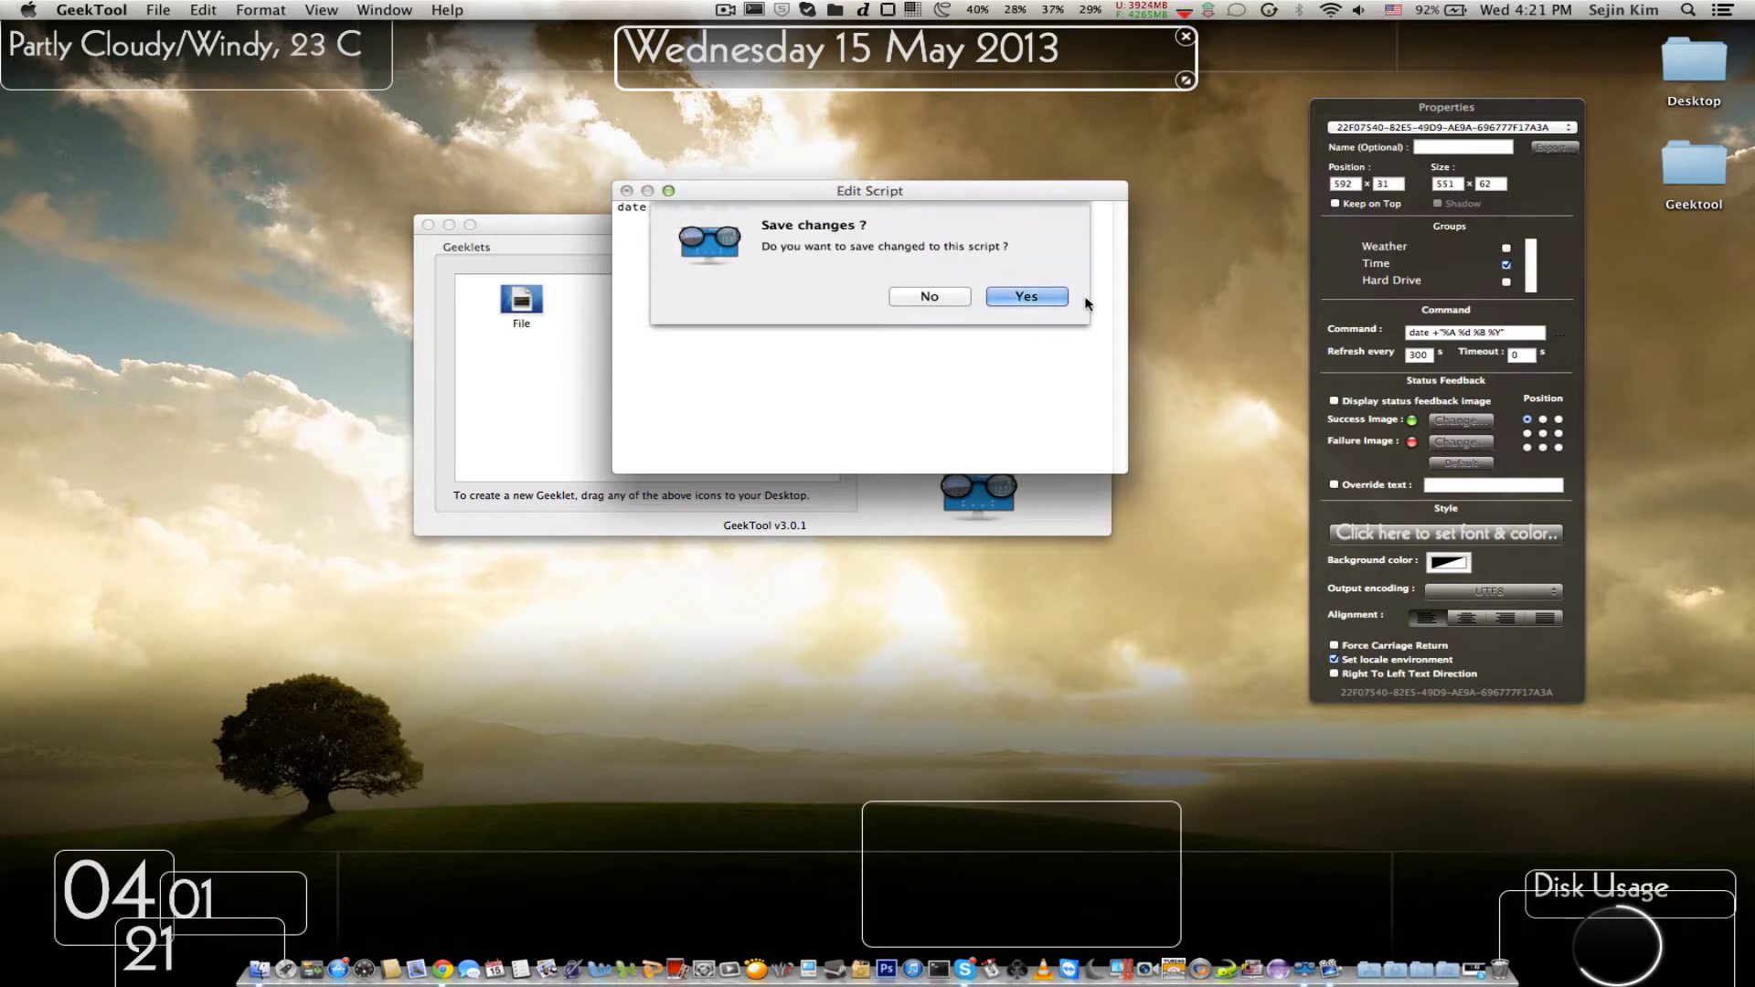
click(1012, 303)
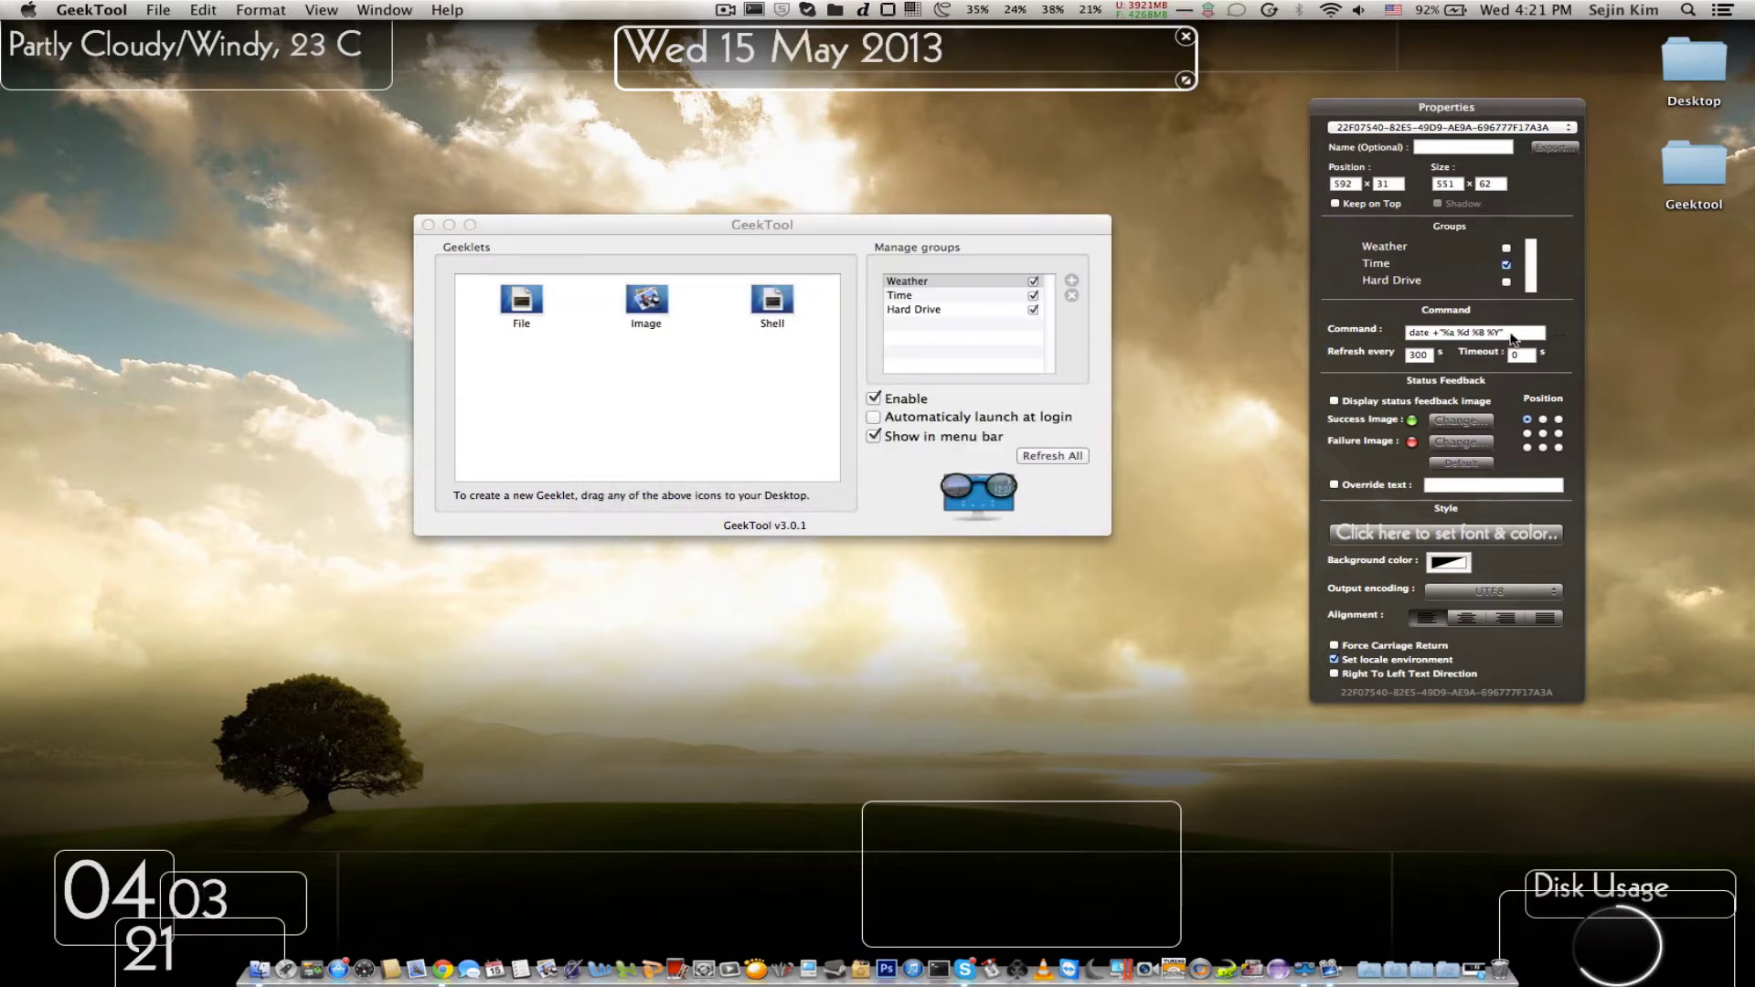
Step: Set the weekday code in the date geeklet's command to %A and add the geeklet to the Hard Drive group
click(1437, 336)
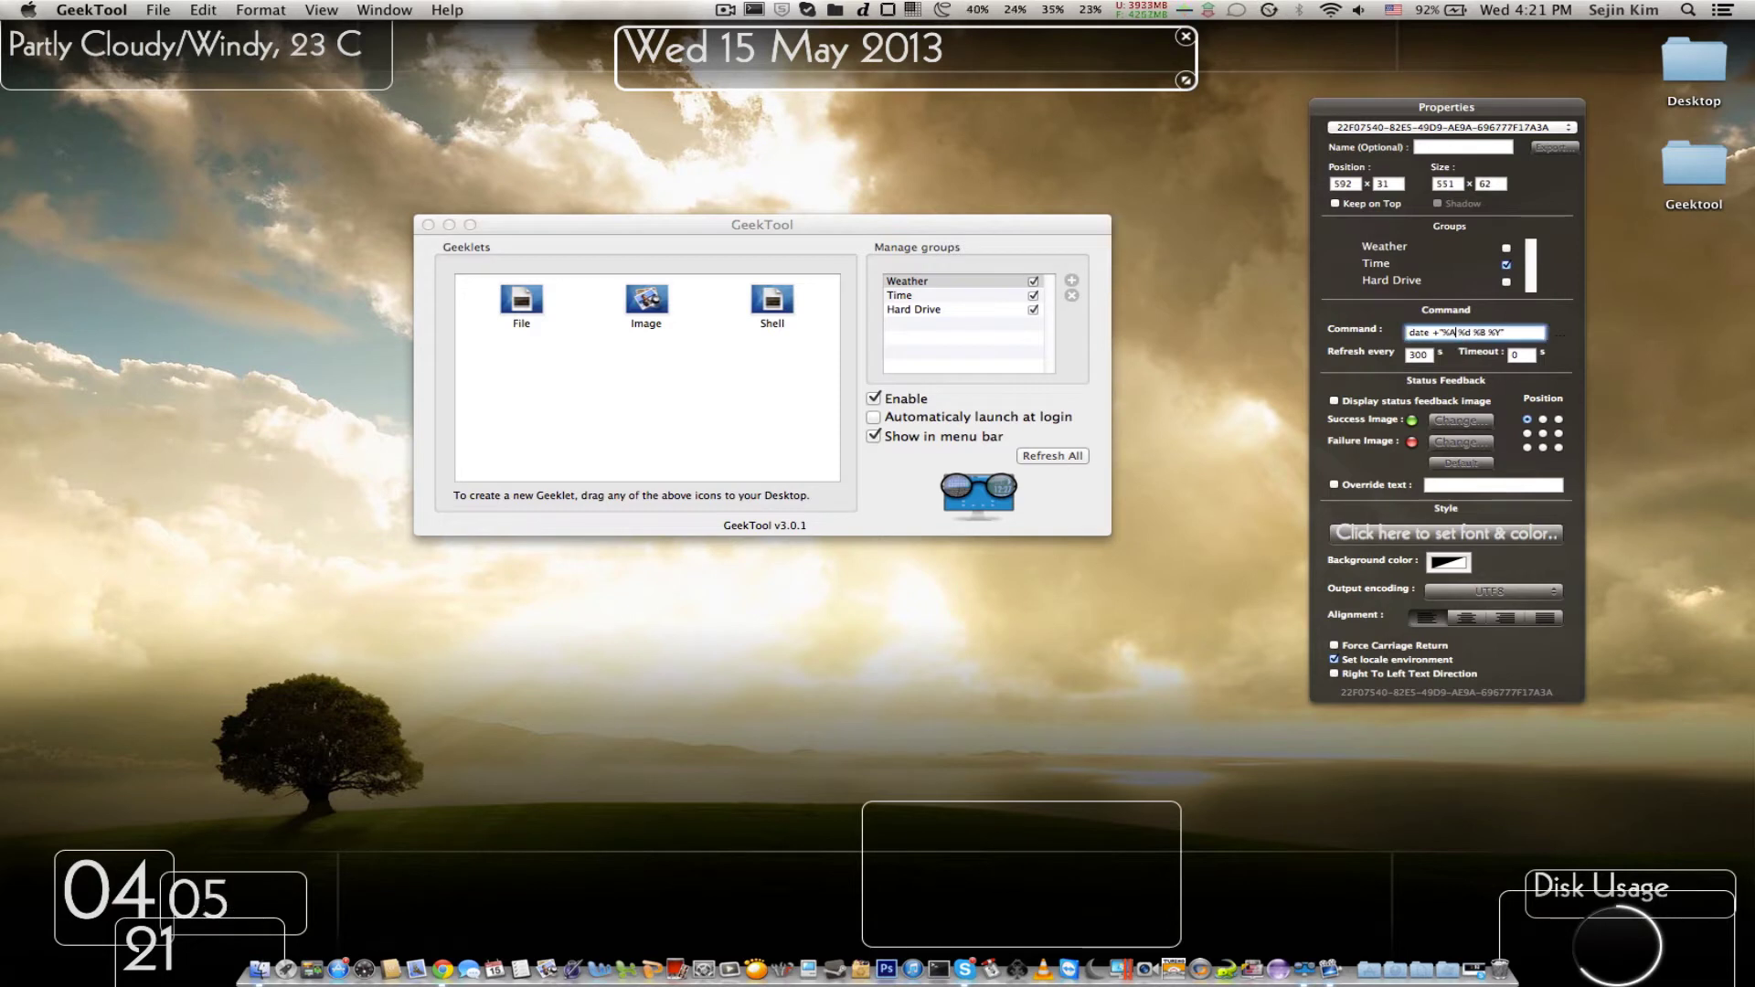
click(1446, 287)
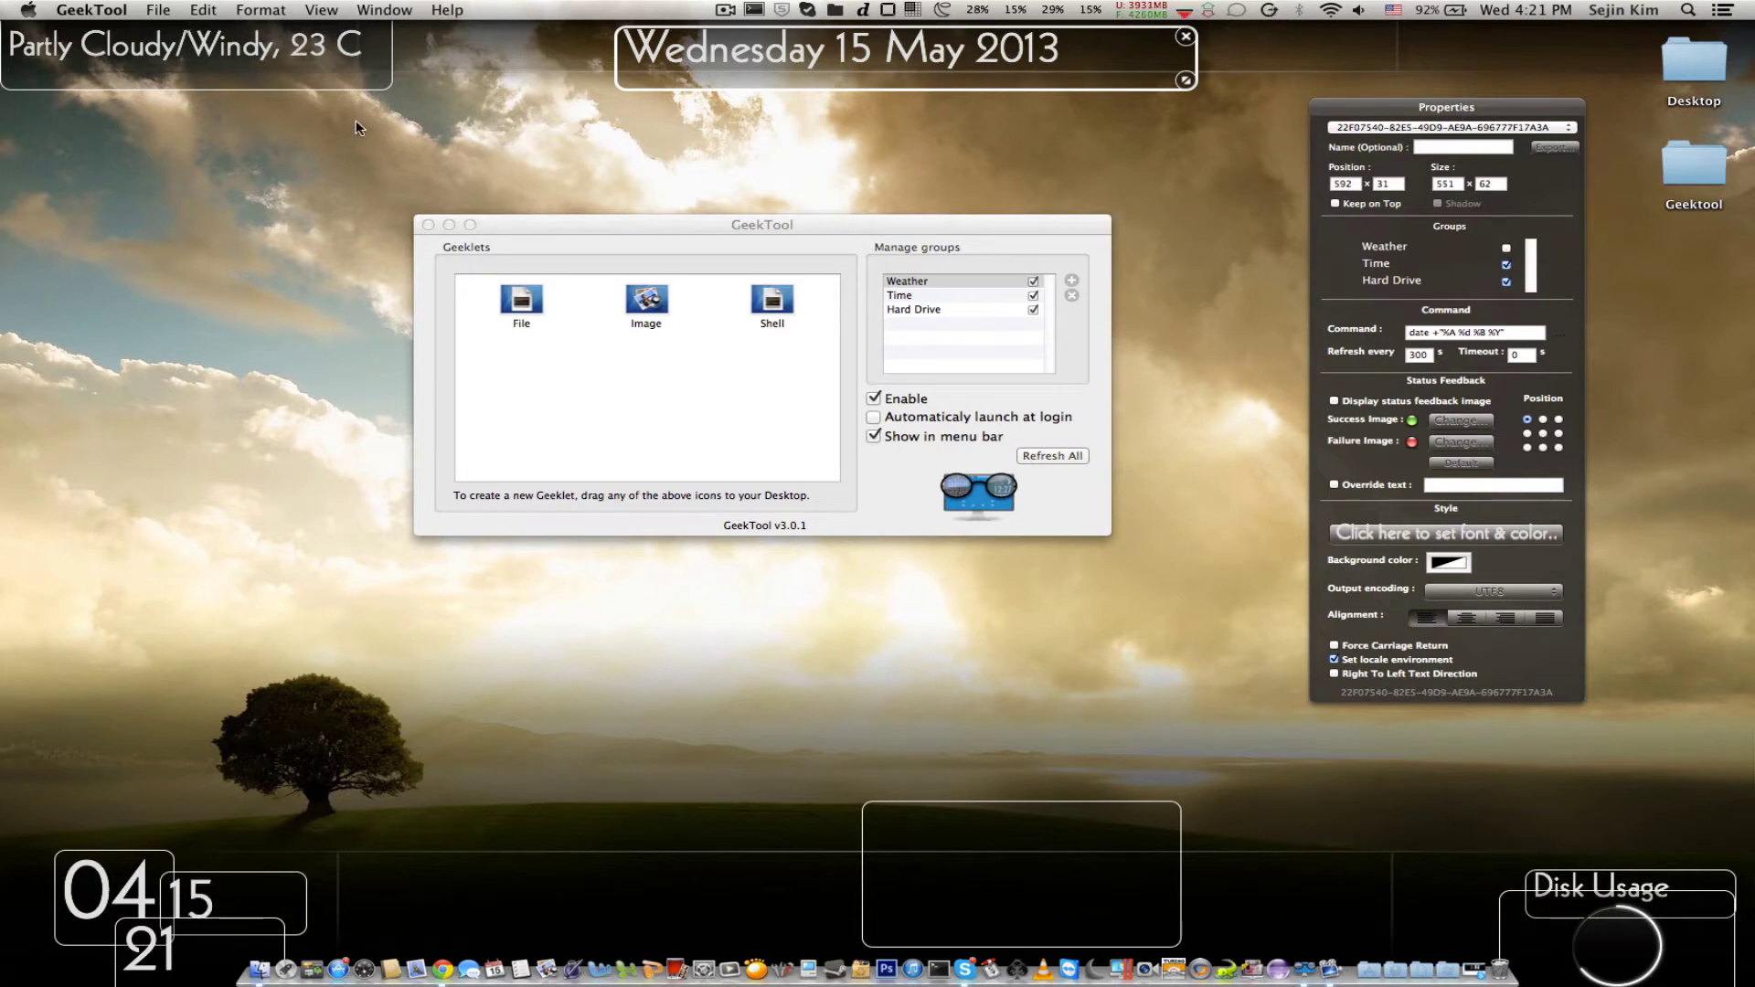
click(589, 240)
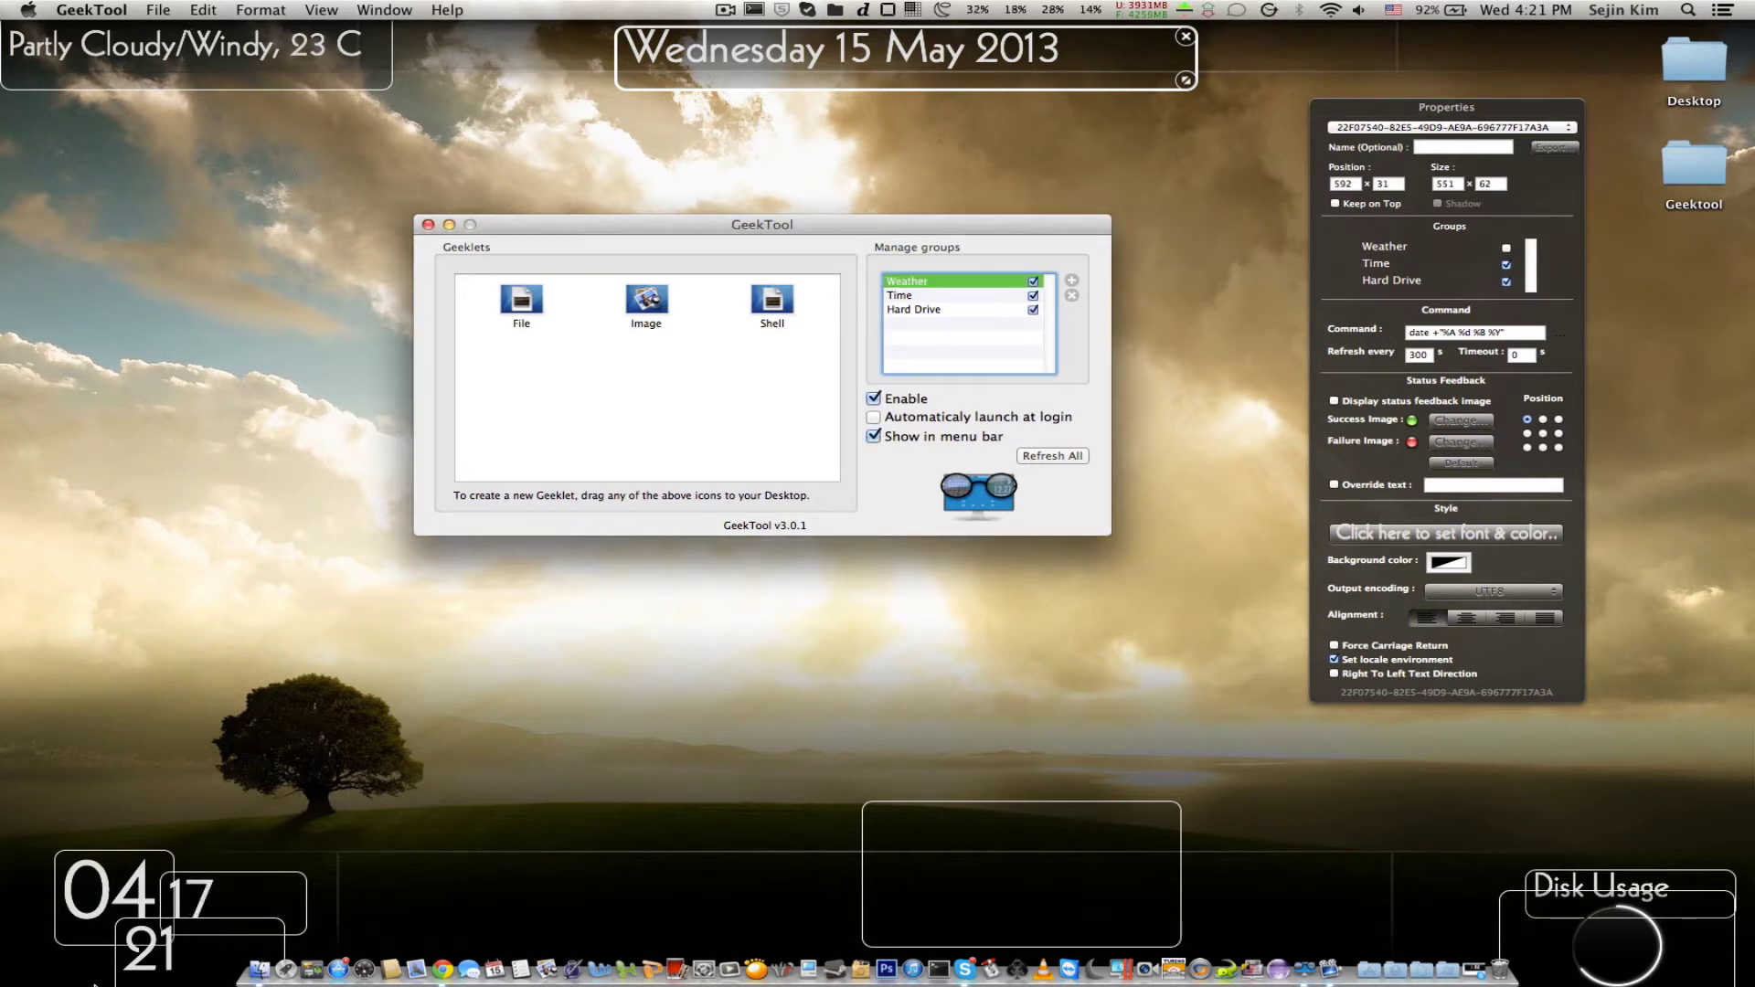
Step: Compare the commands and refresh intervals of the hour, seconds and minutes geeklets
click(117, 900)
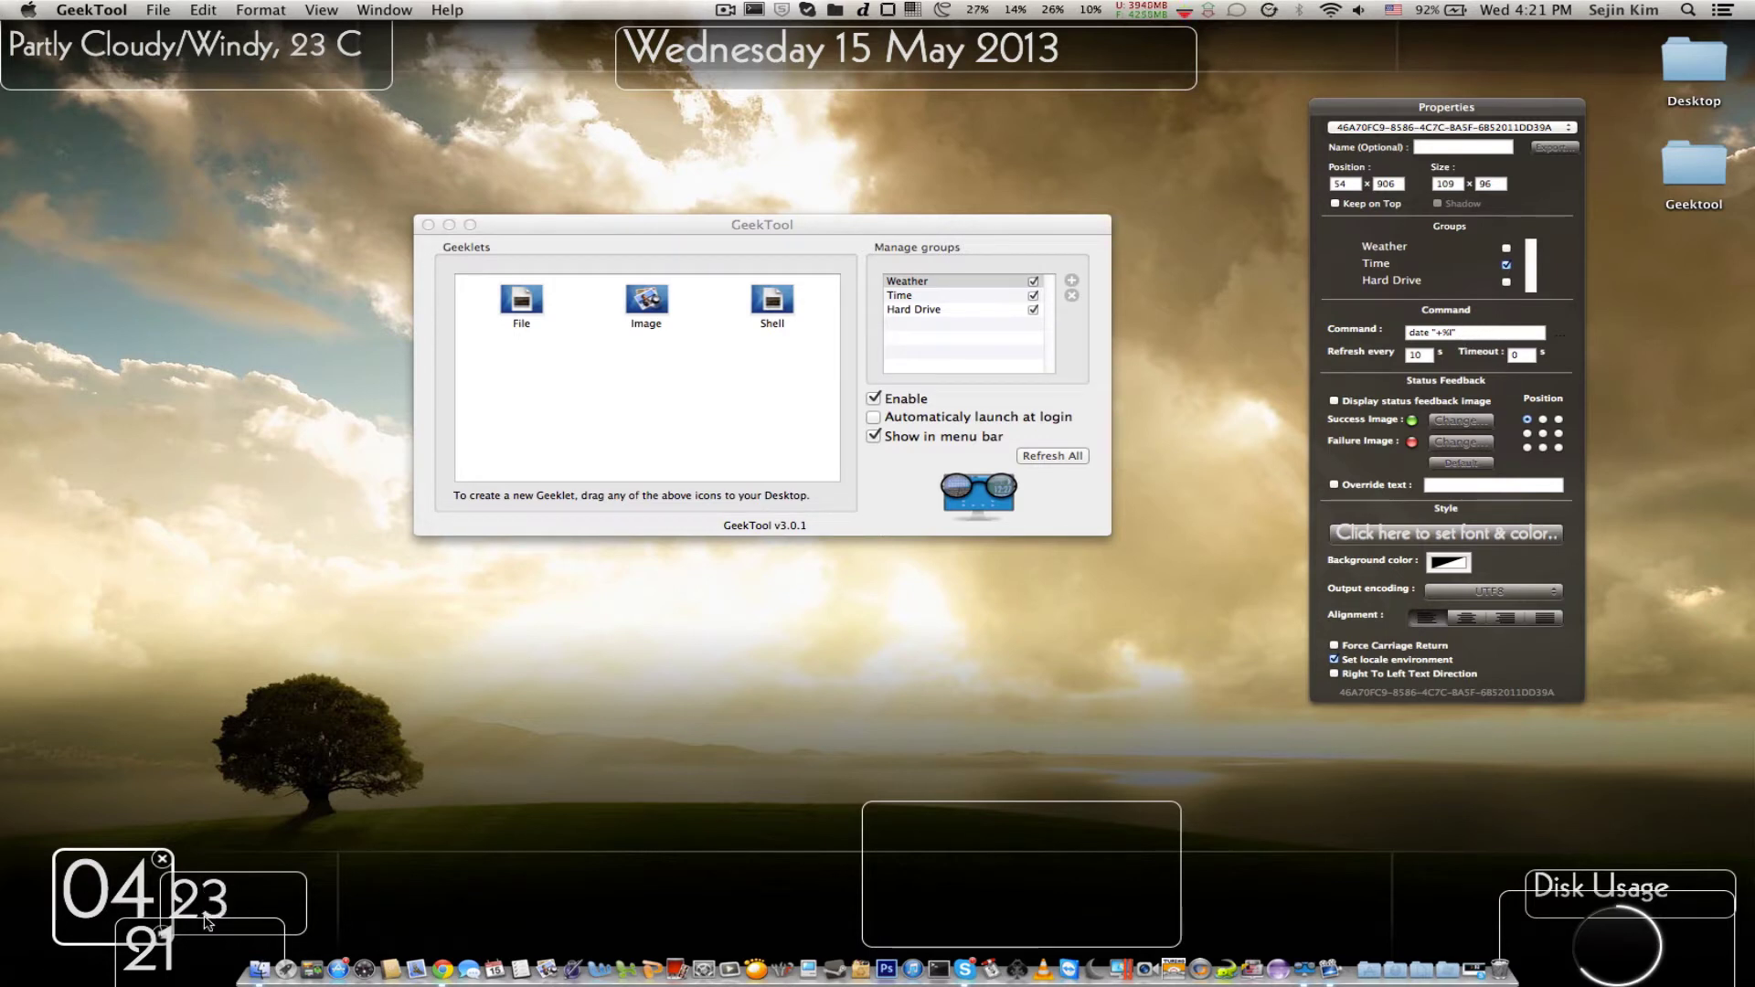
click(222, 908)
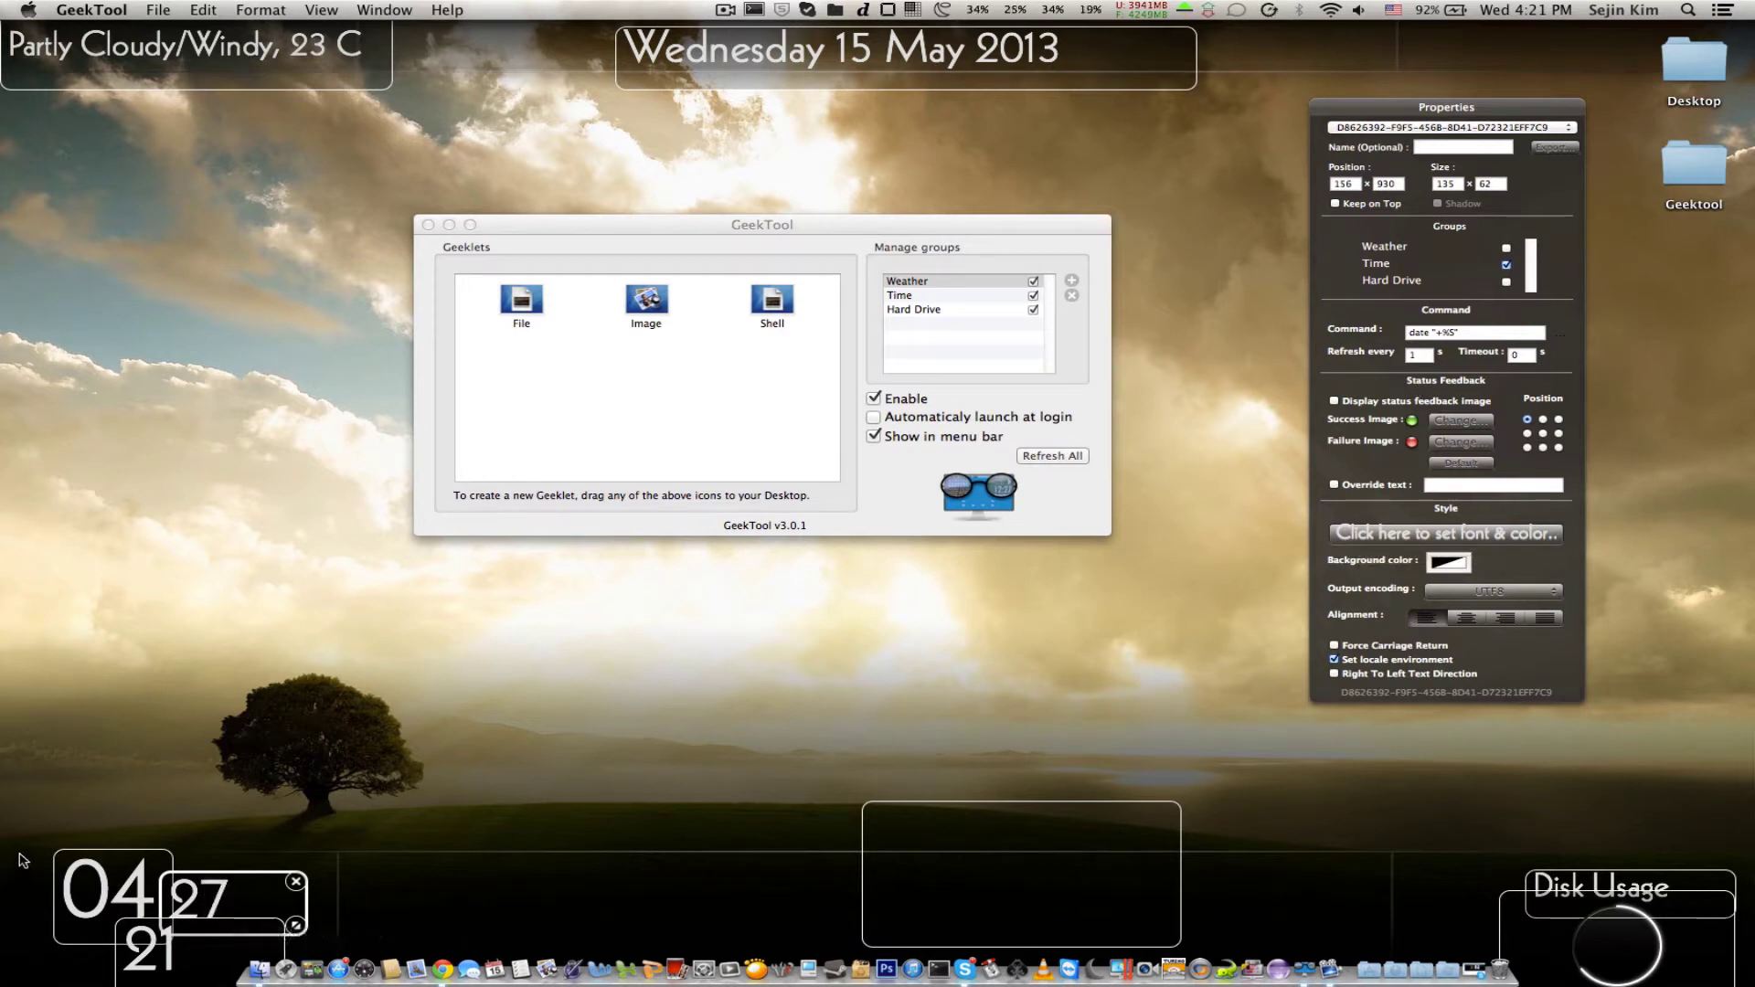
click(104, 875)
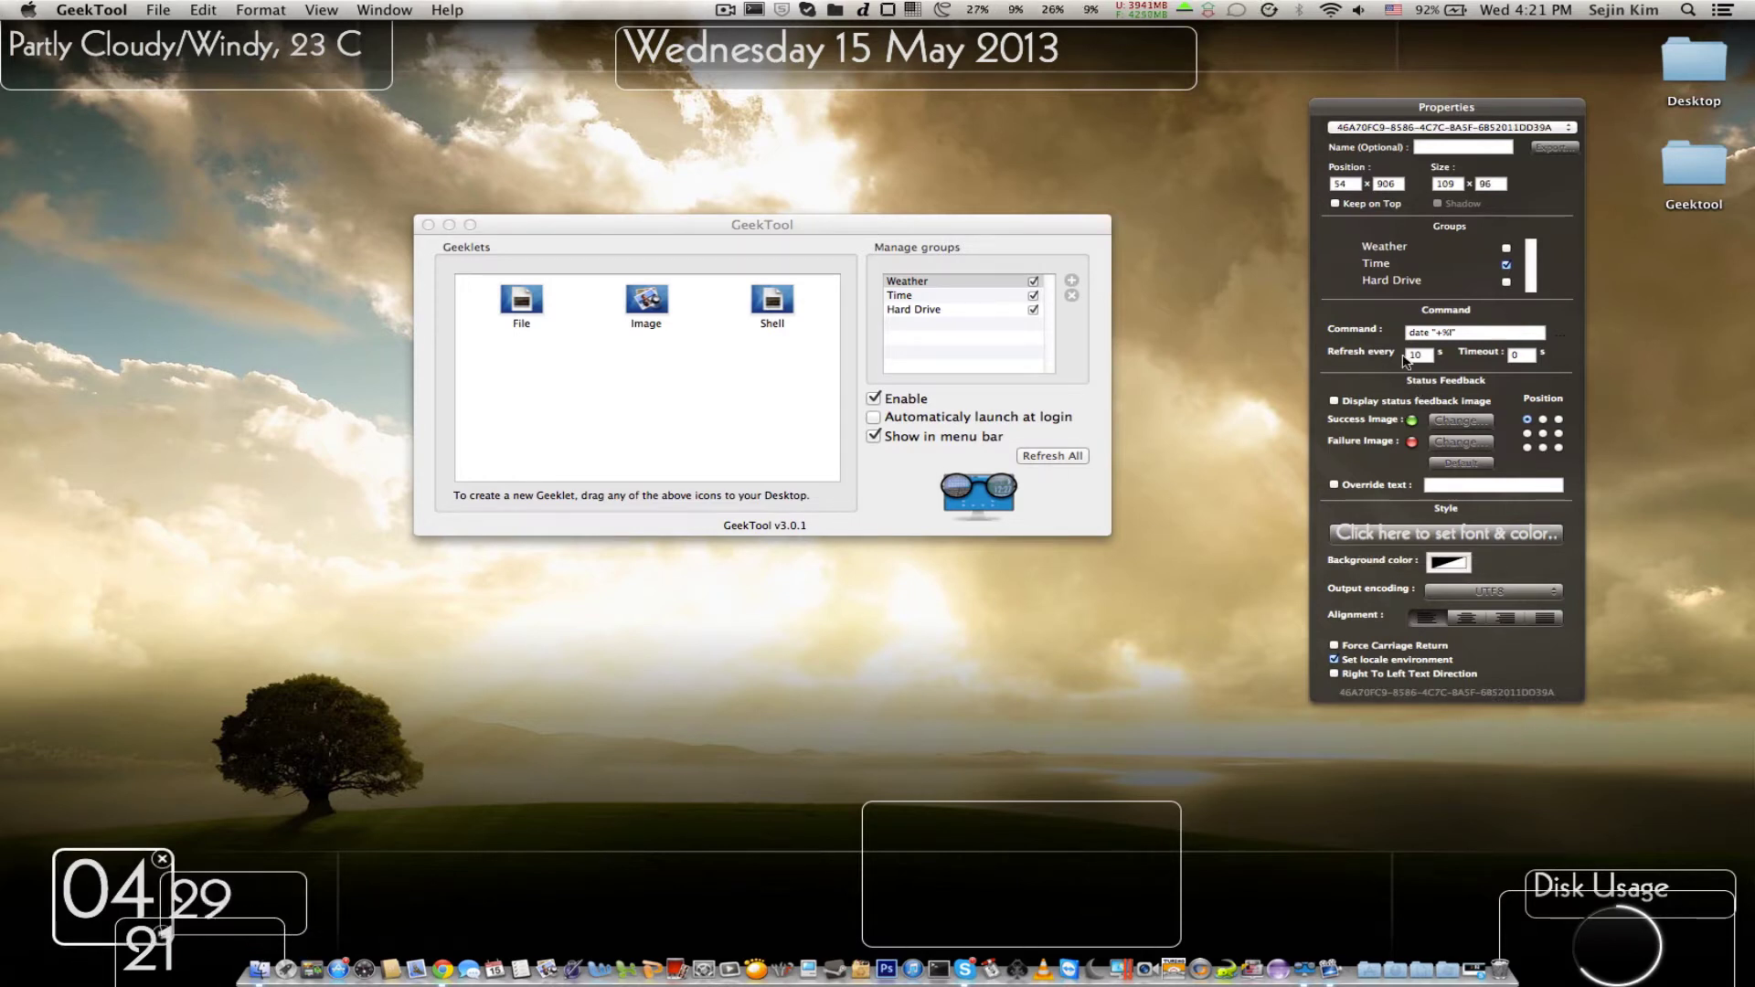
click(1457, 335)
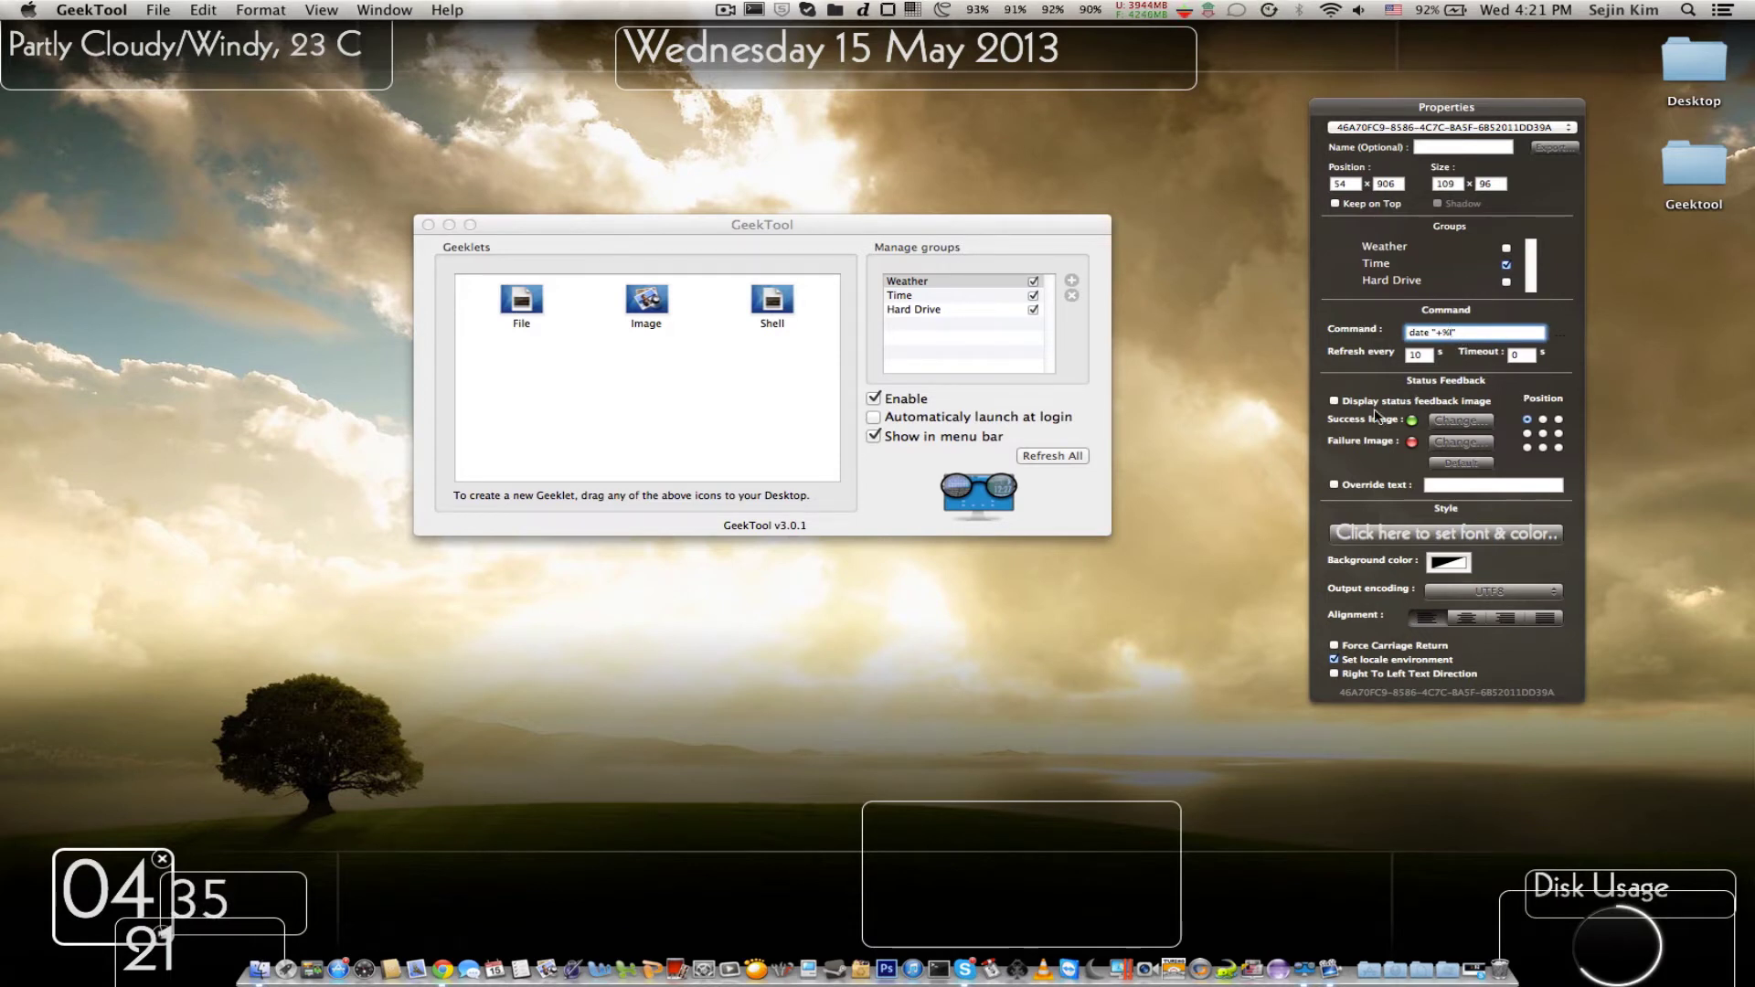
click(1149, 523)
click(572, 509)
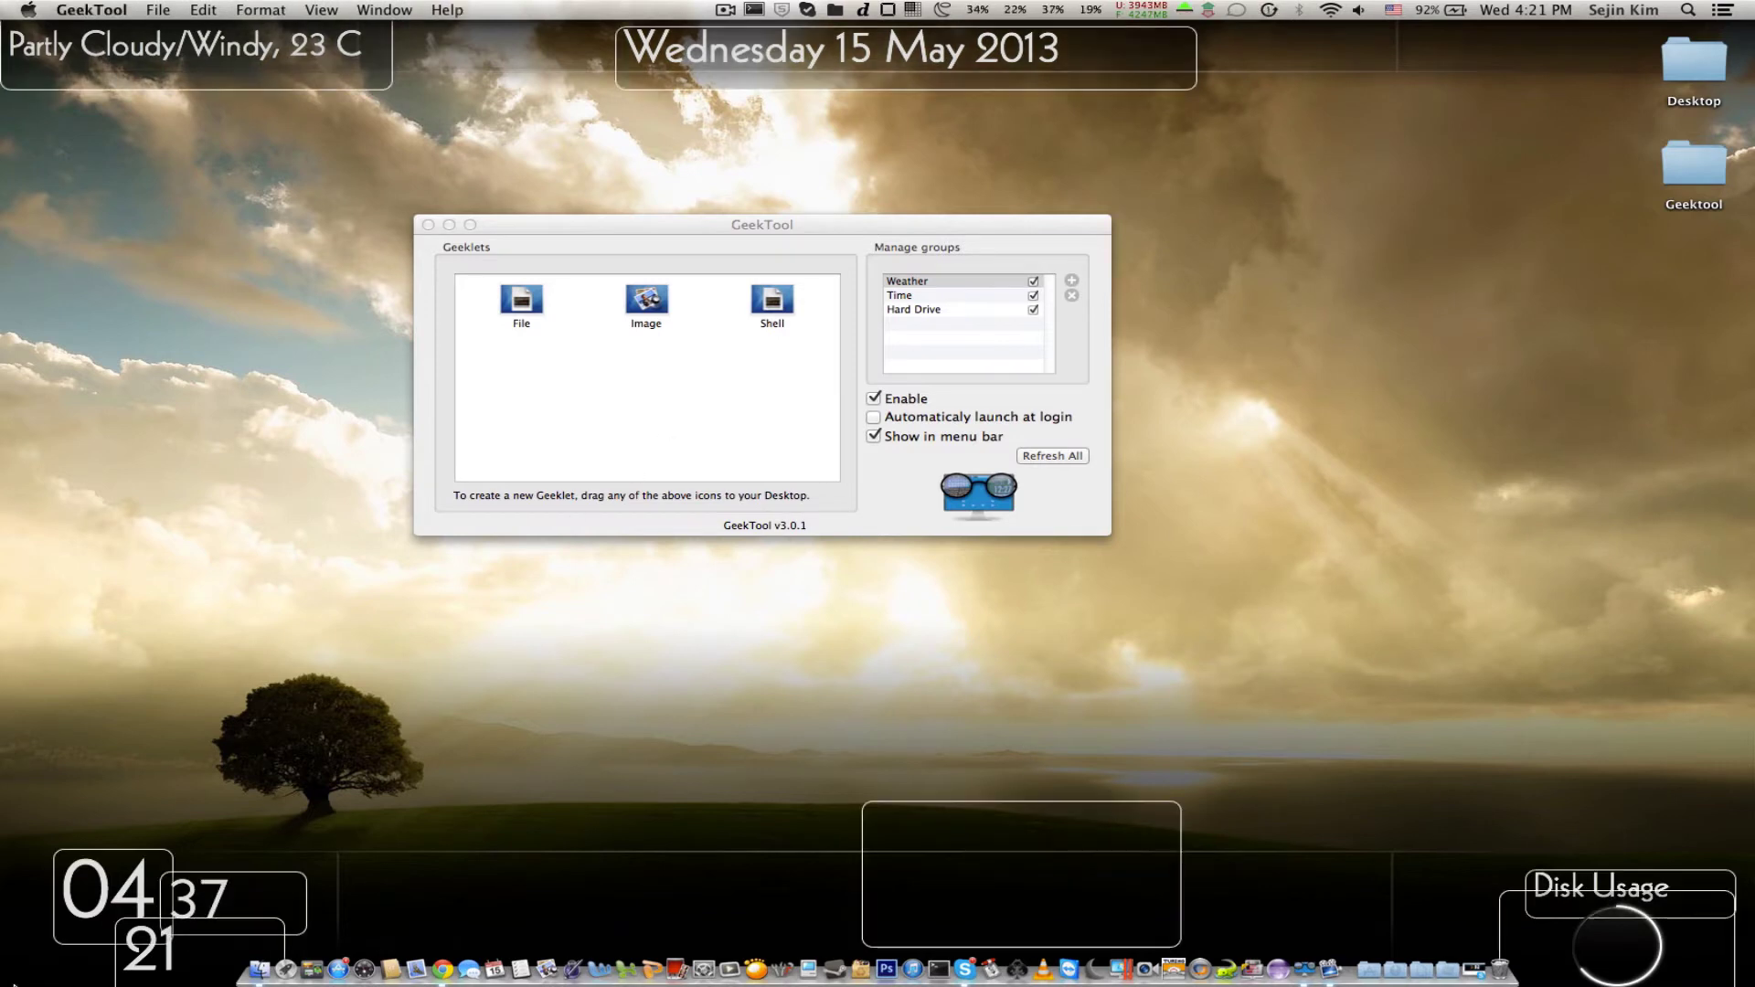
click(151, 951)
click(523, 497)
click(114, 894)
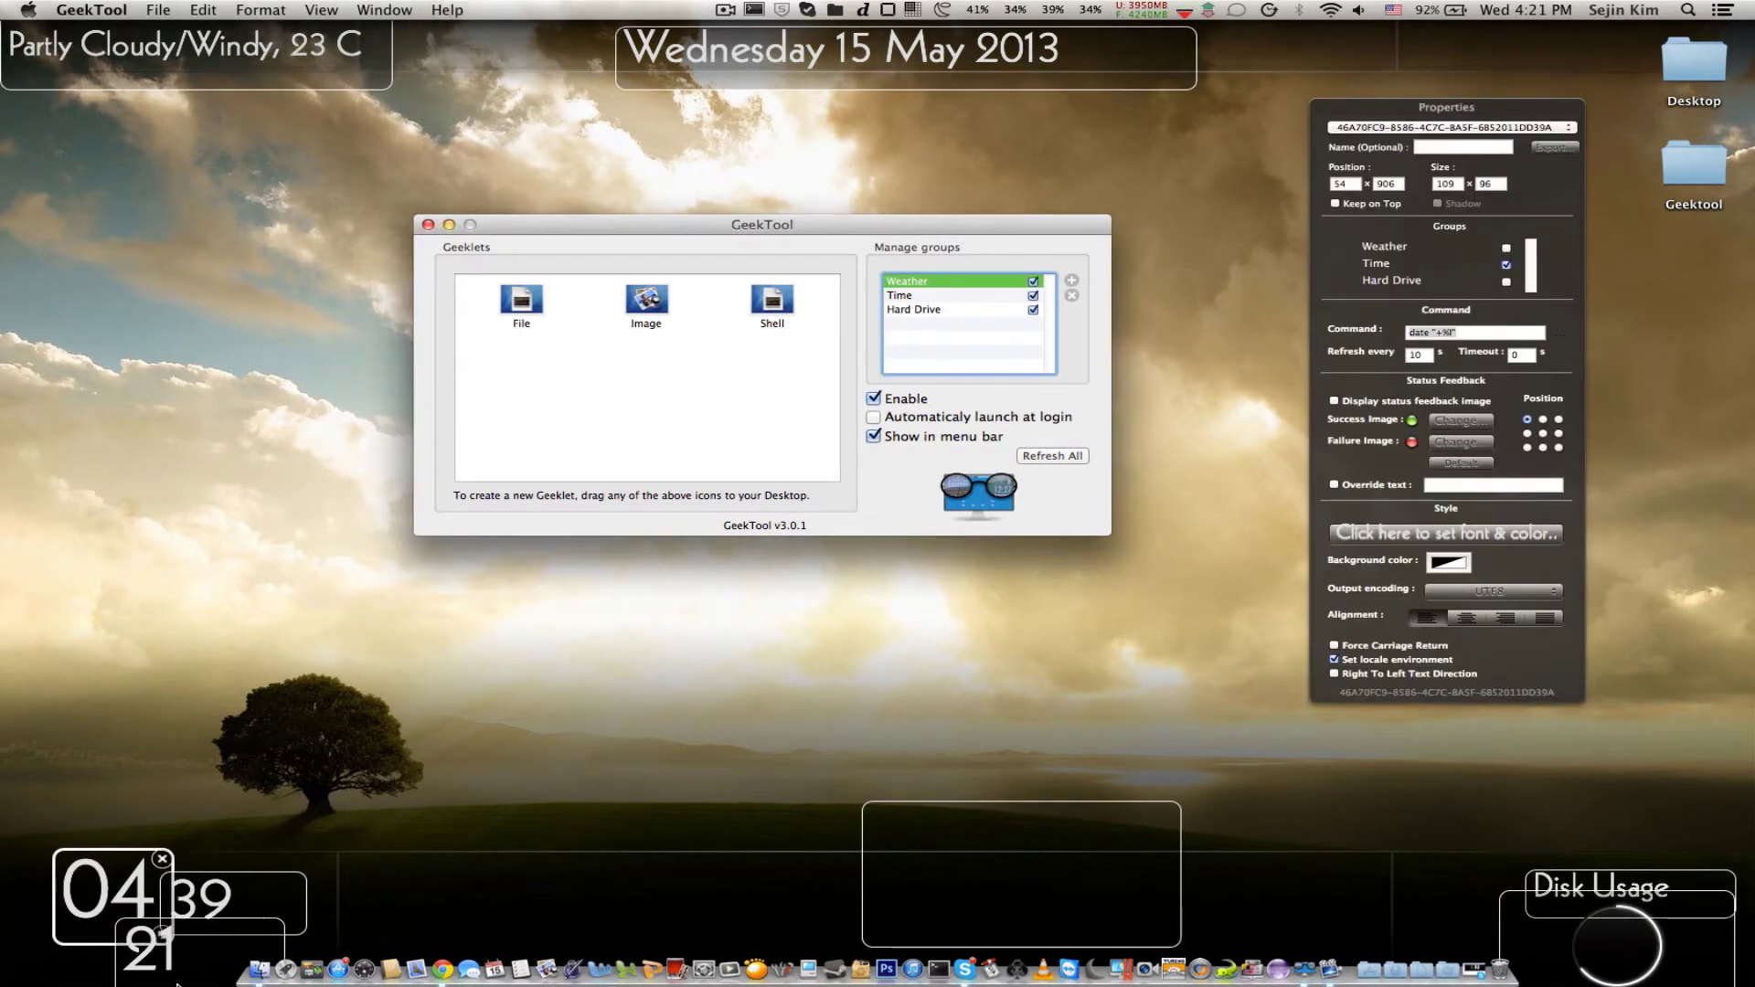
Step: Try %m as the format code in the minutes geeklet's command and restore it to %M
click(151, 951)
click(1499, 333)
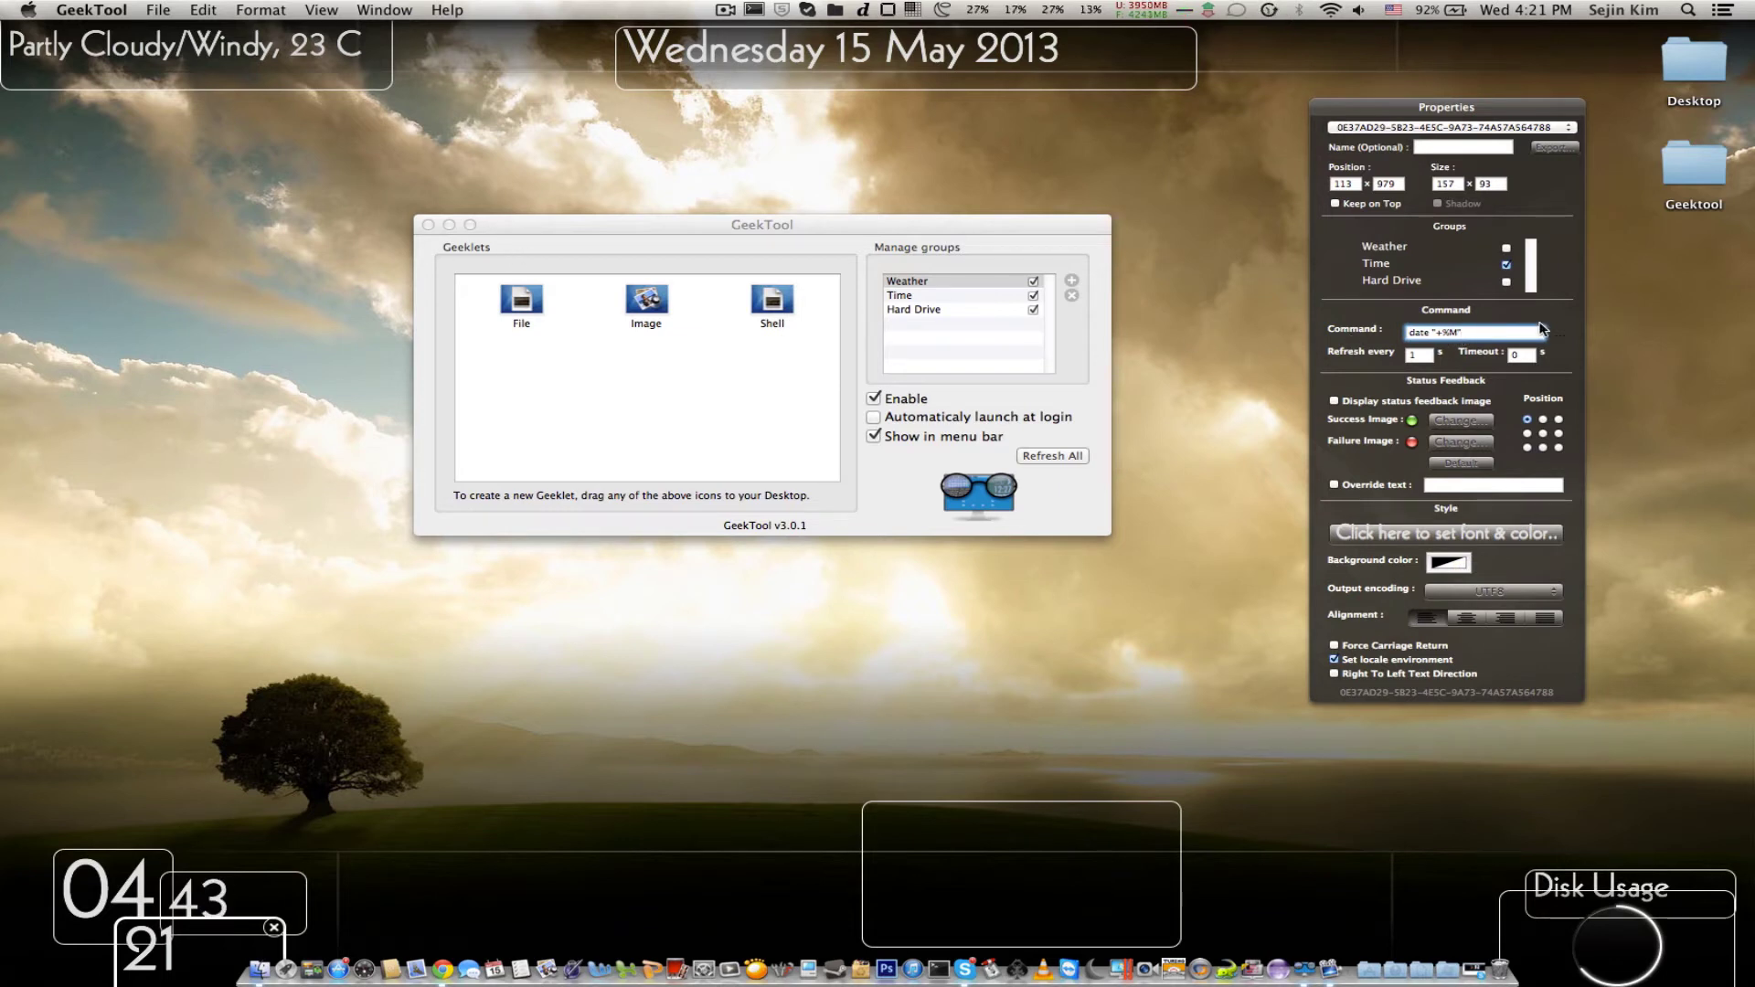
key(BackSpace)
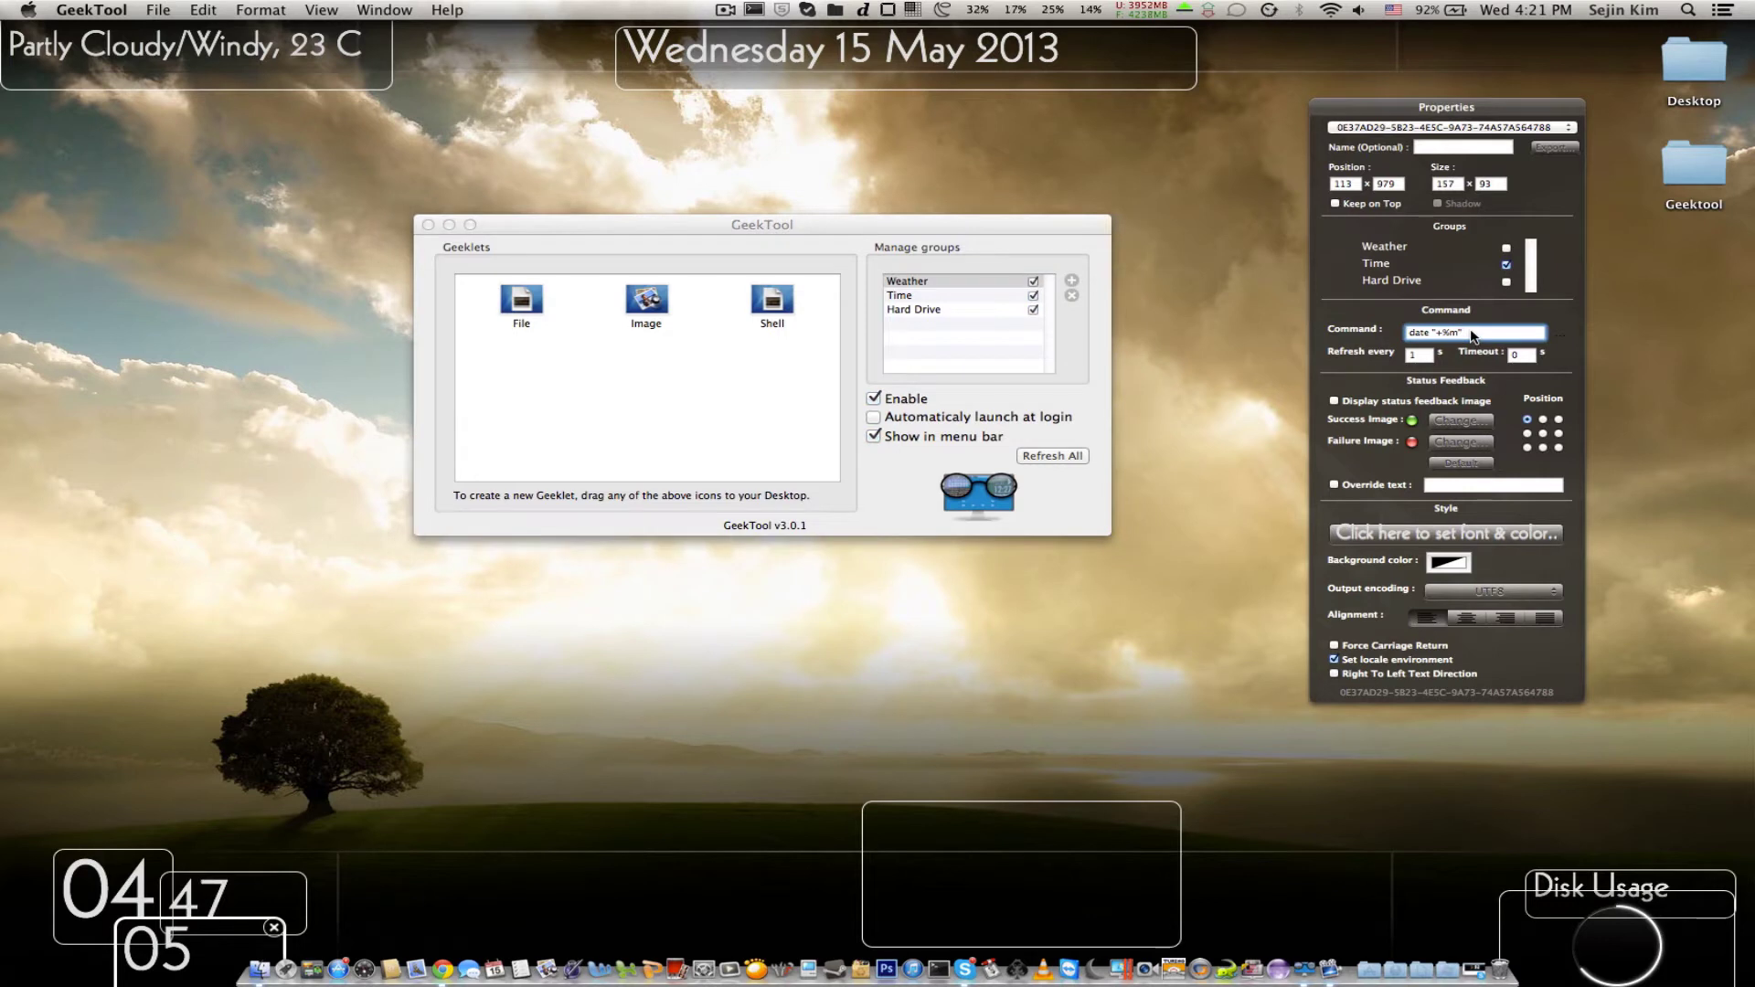
key(BackSpace)
text(M)
Step: Review the date geeklet's command and open the script of the weather description geeklet
click(869, 55)
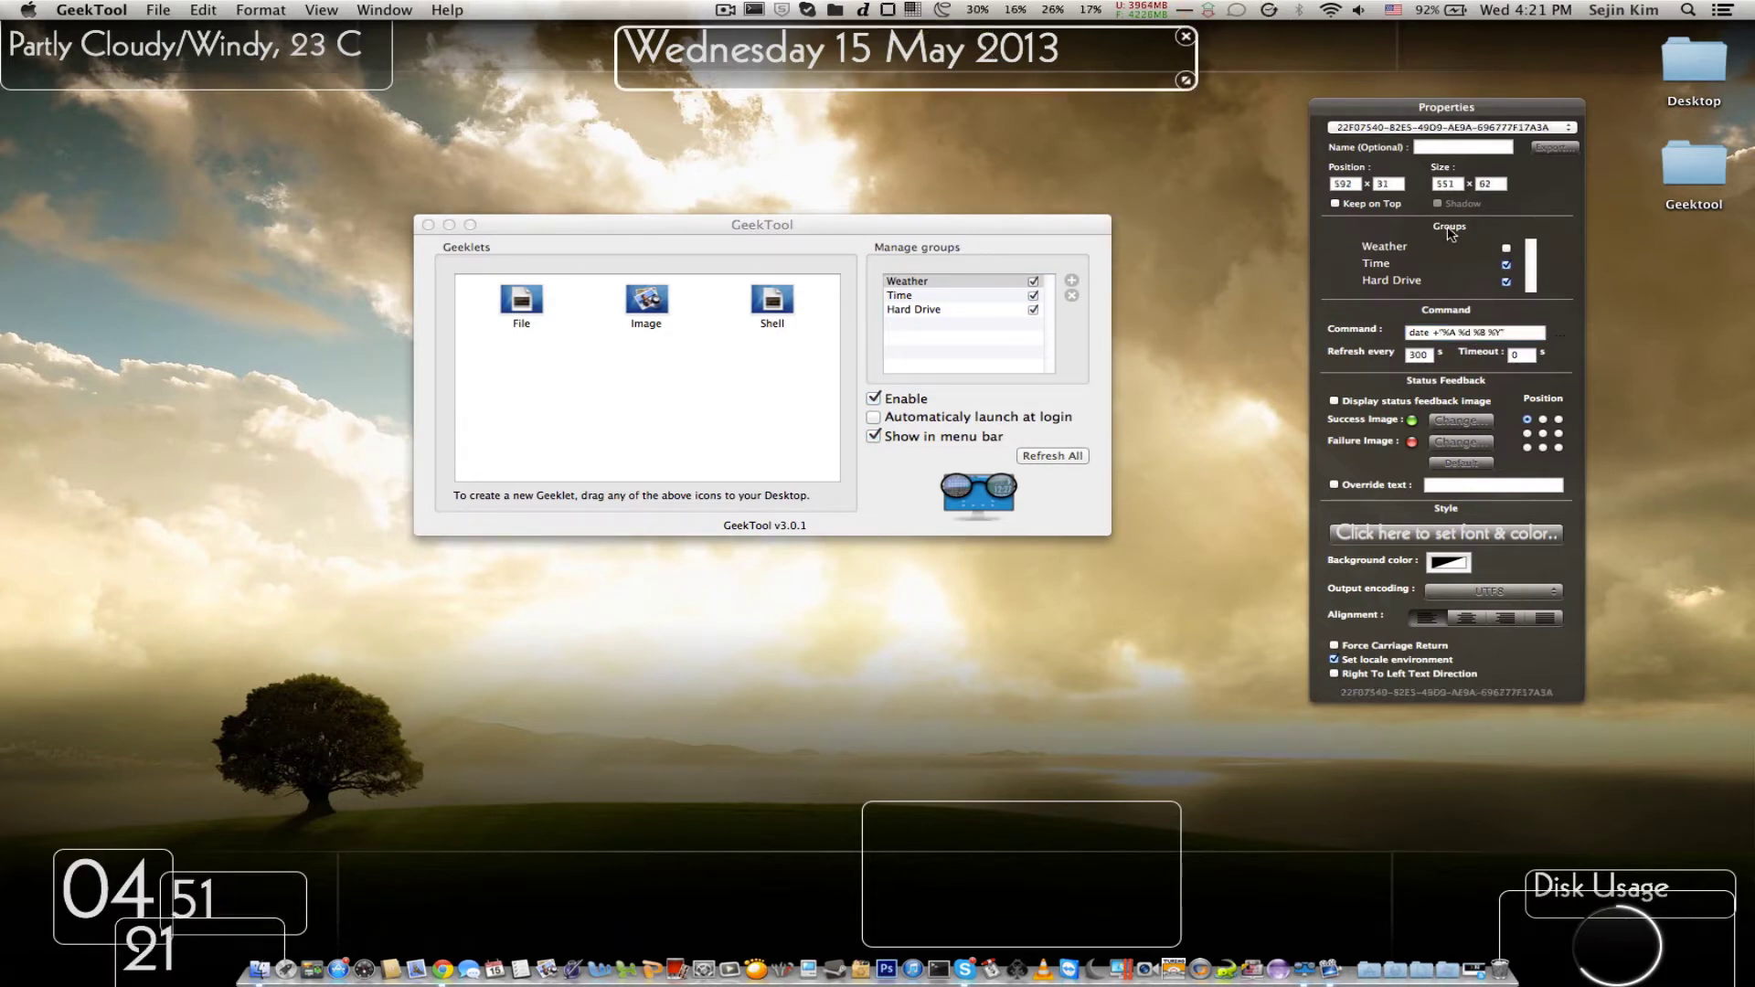
click(1487, 334)
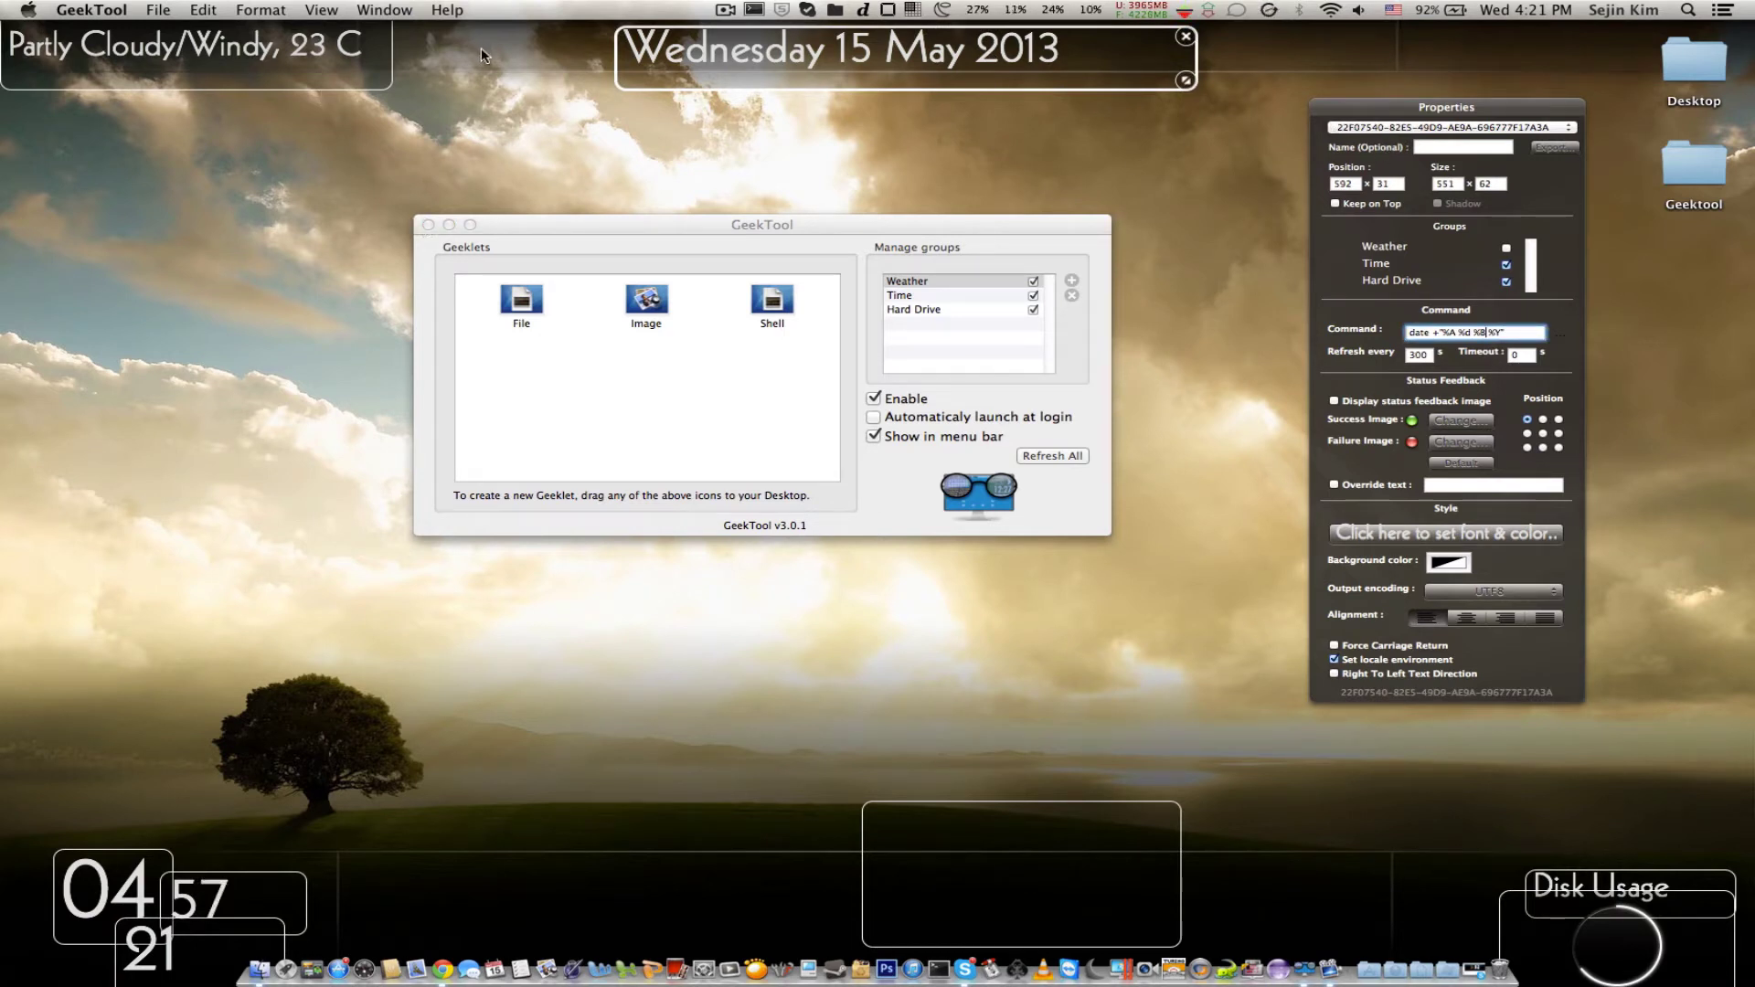
click(254, 53)
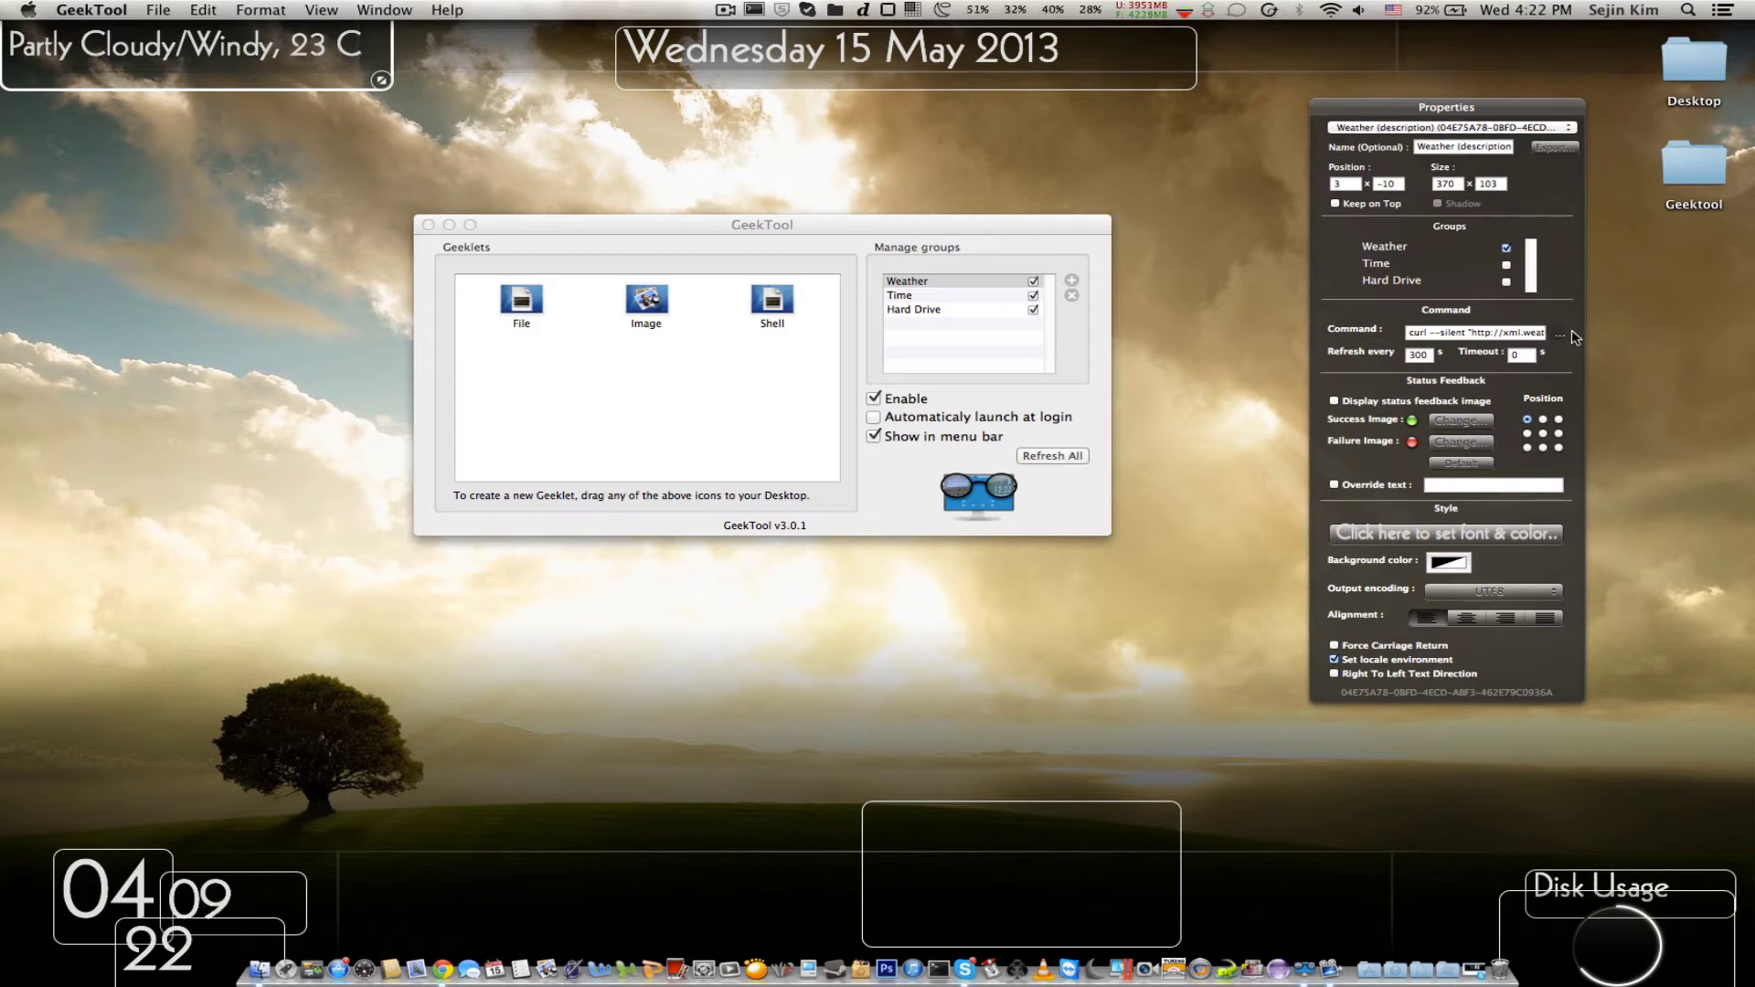
click(1566, 335)
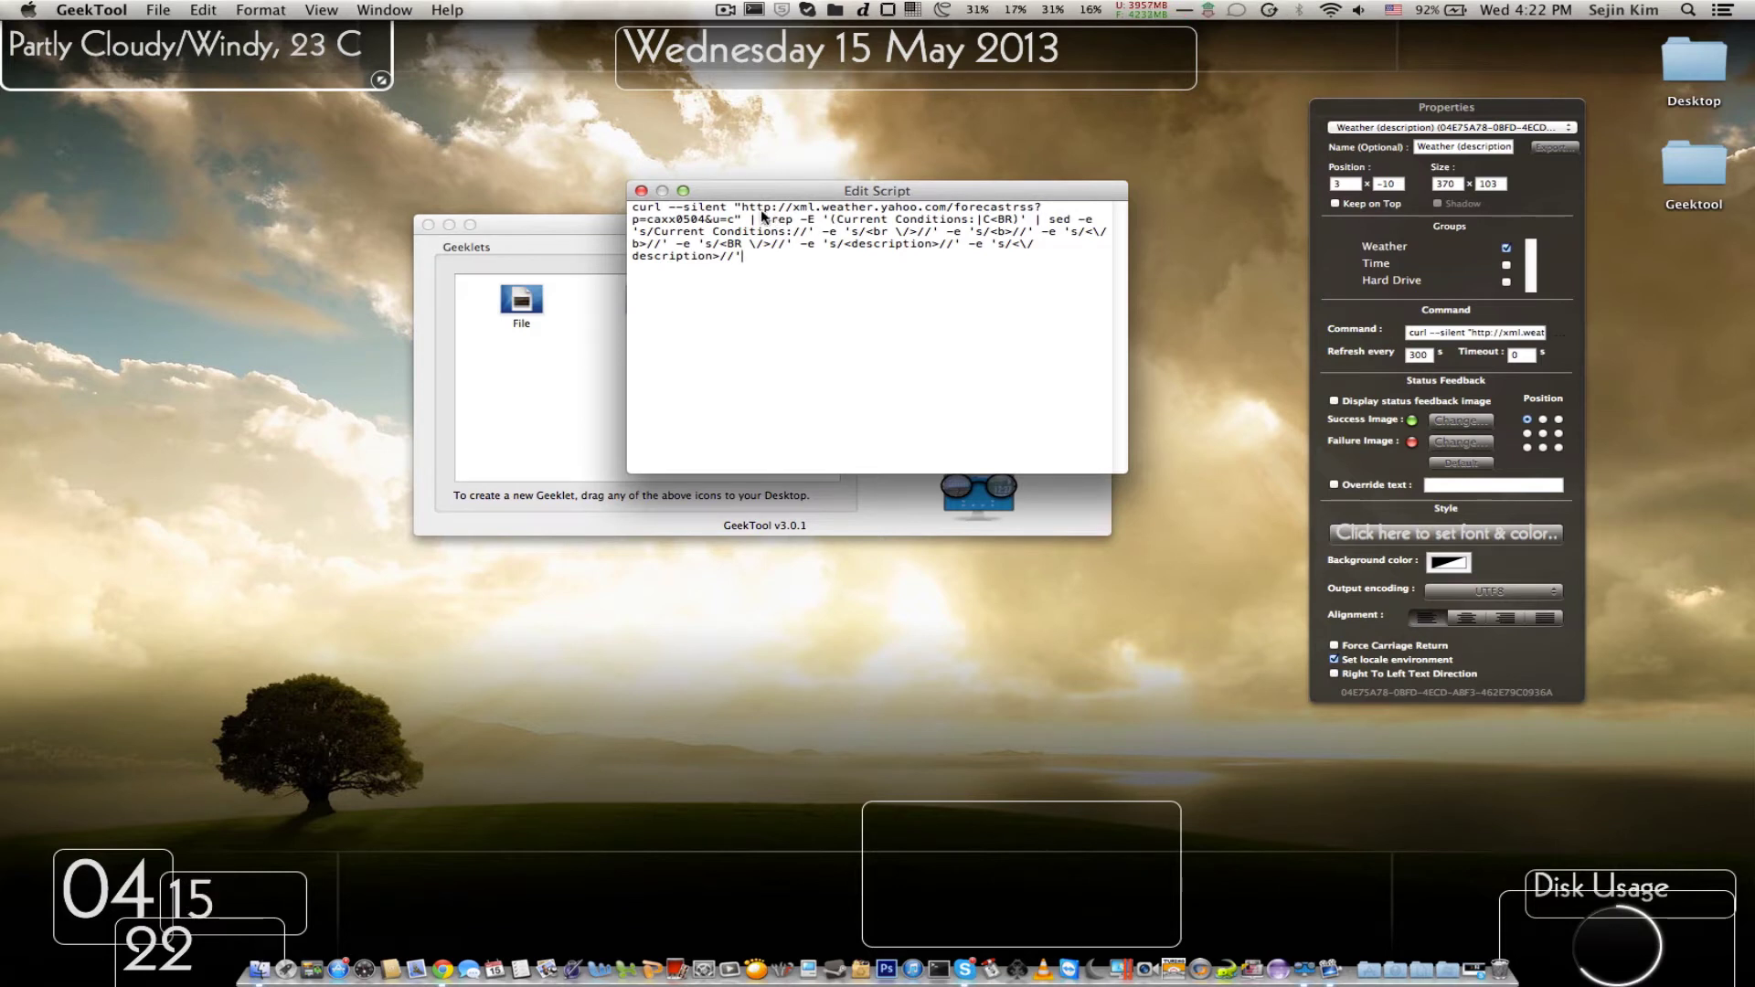
Step: Examine the Yahoo forecast feed URL and the Current Conditions filter in the weather script
drag(741, 209, 1045, 212)
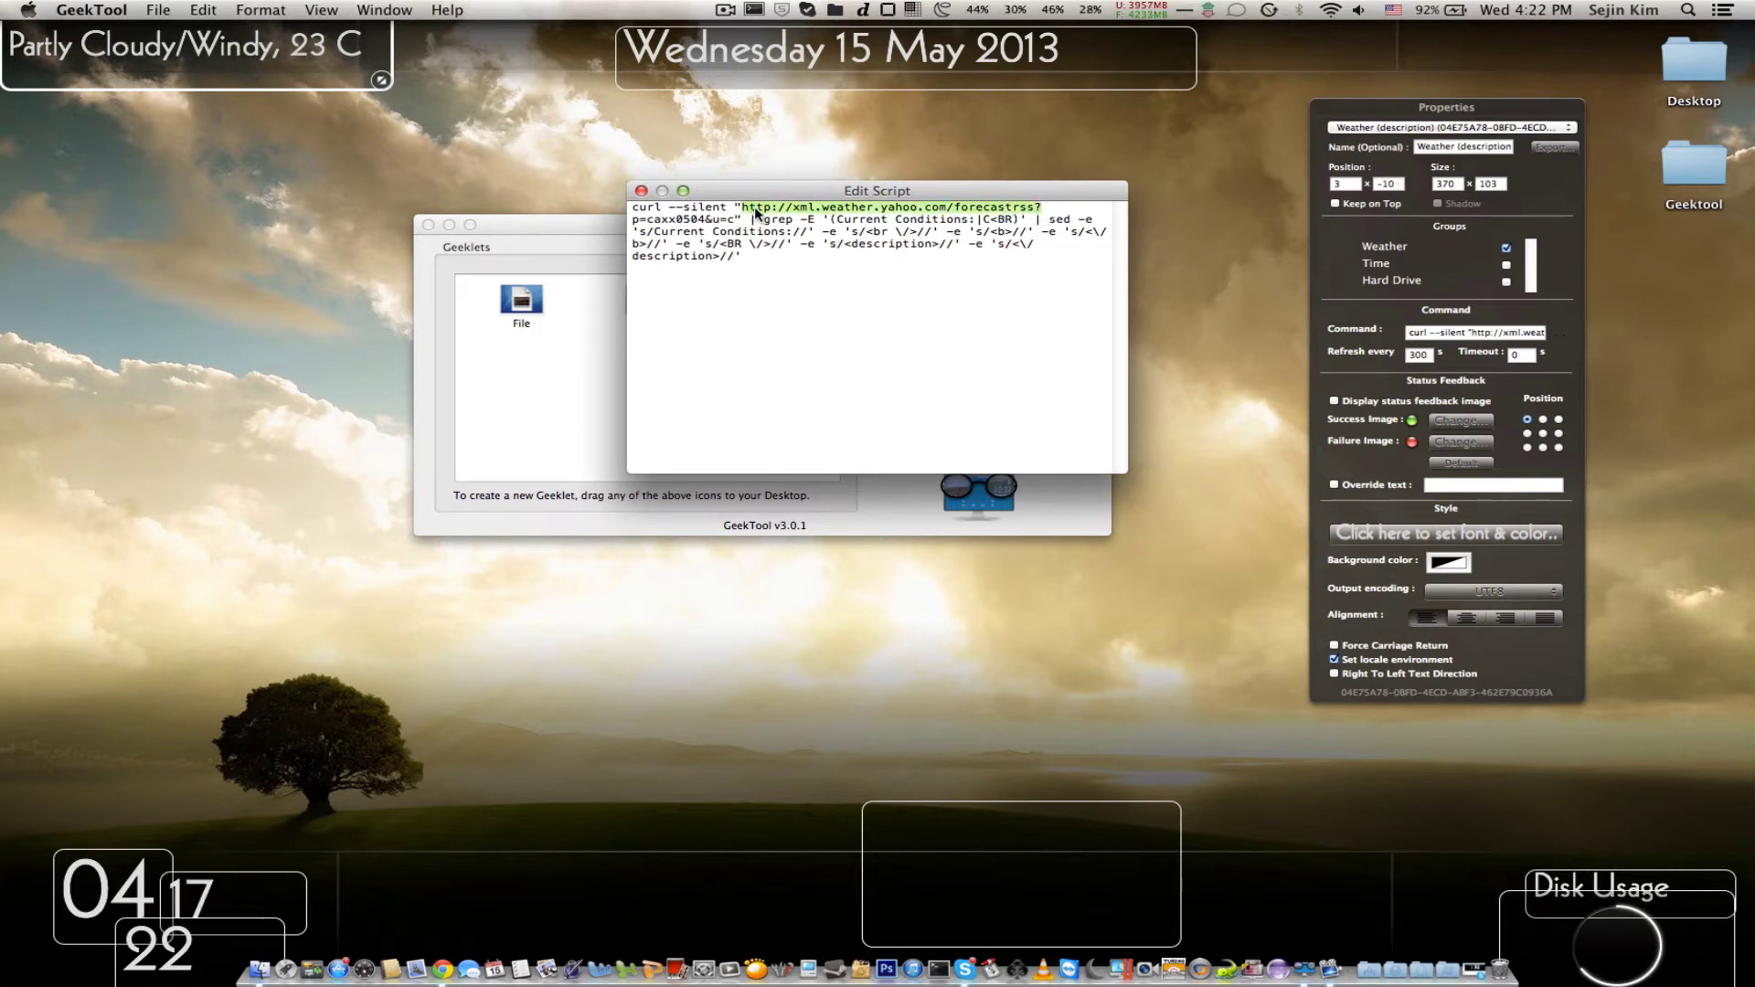
click(725, 224)
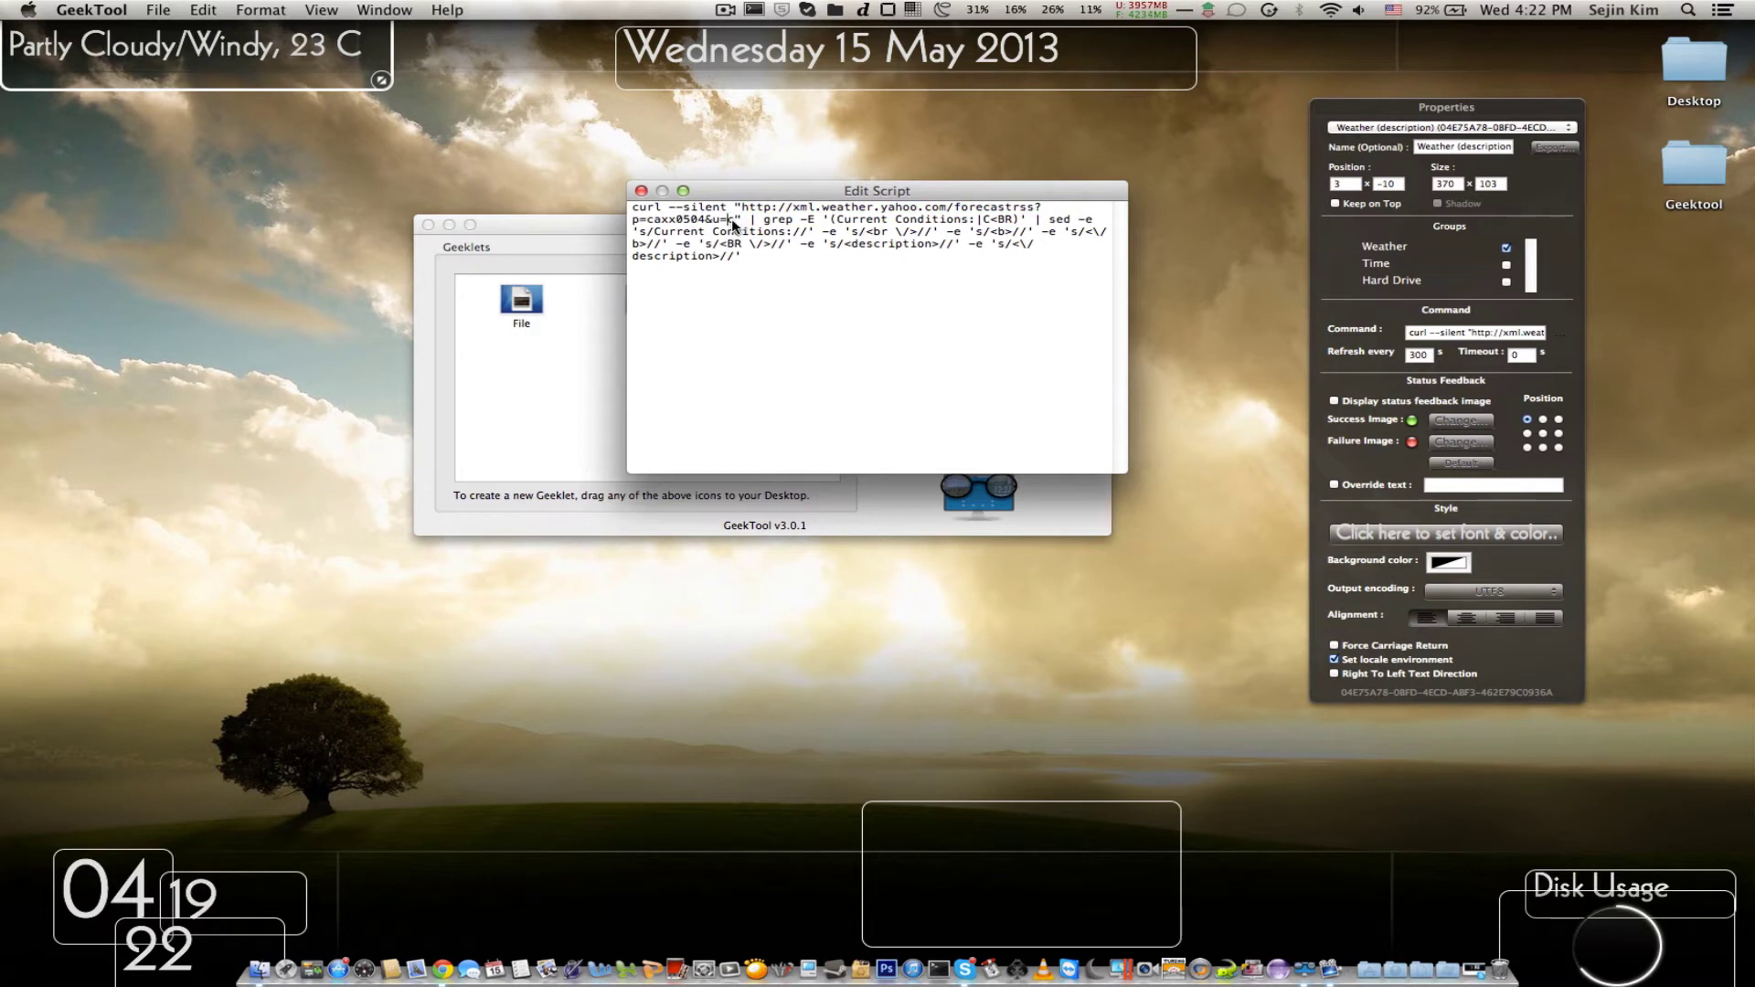
drag(732, 224, 743, 209)
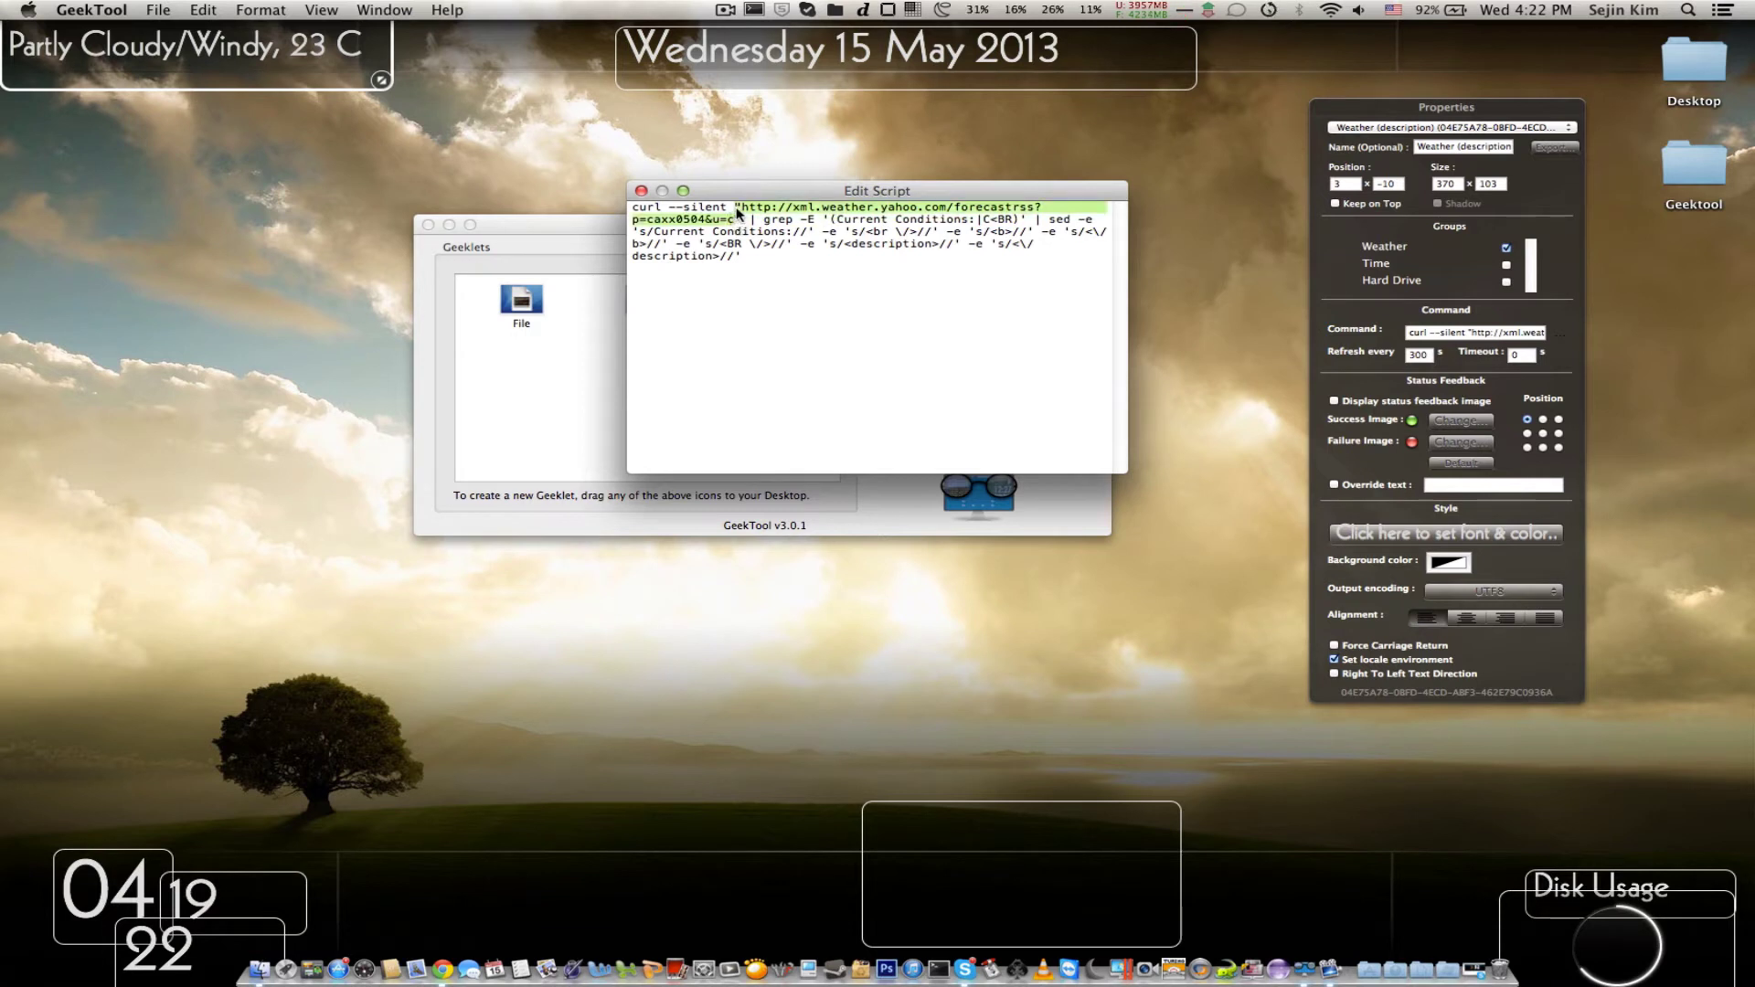
click(958, 240)
drag(838, 220, 1010, 225)
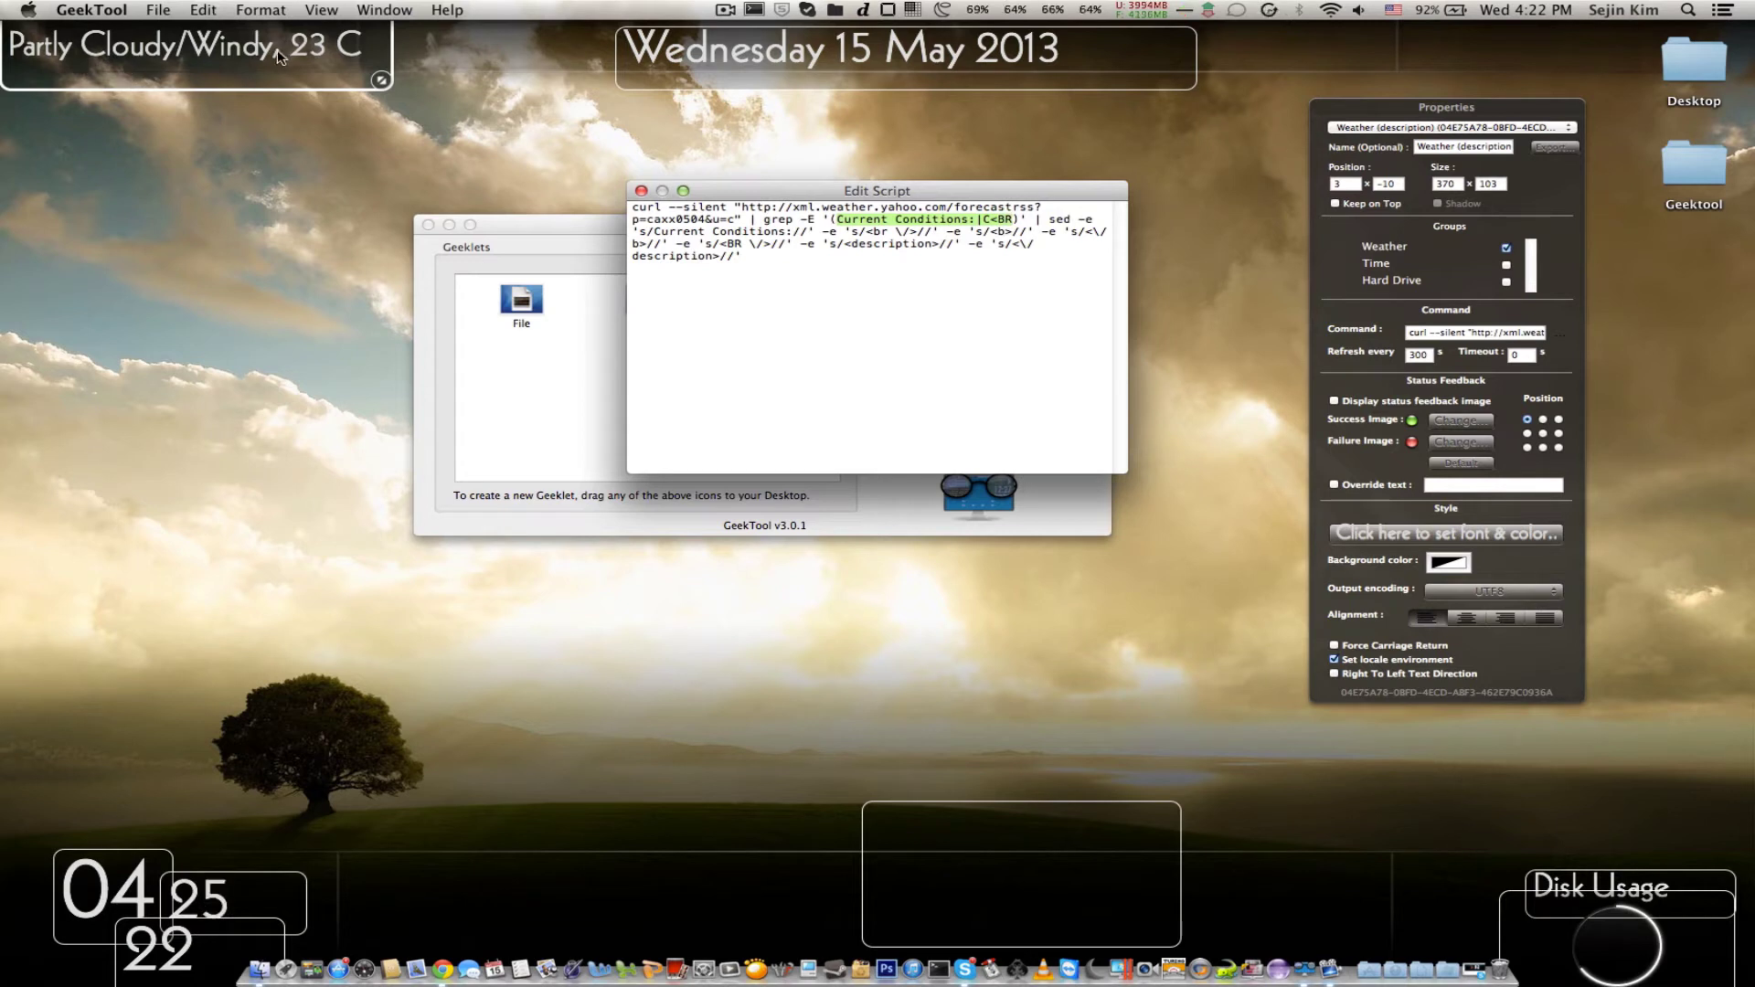
click(843, 240)
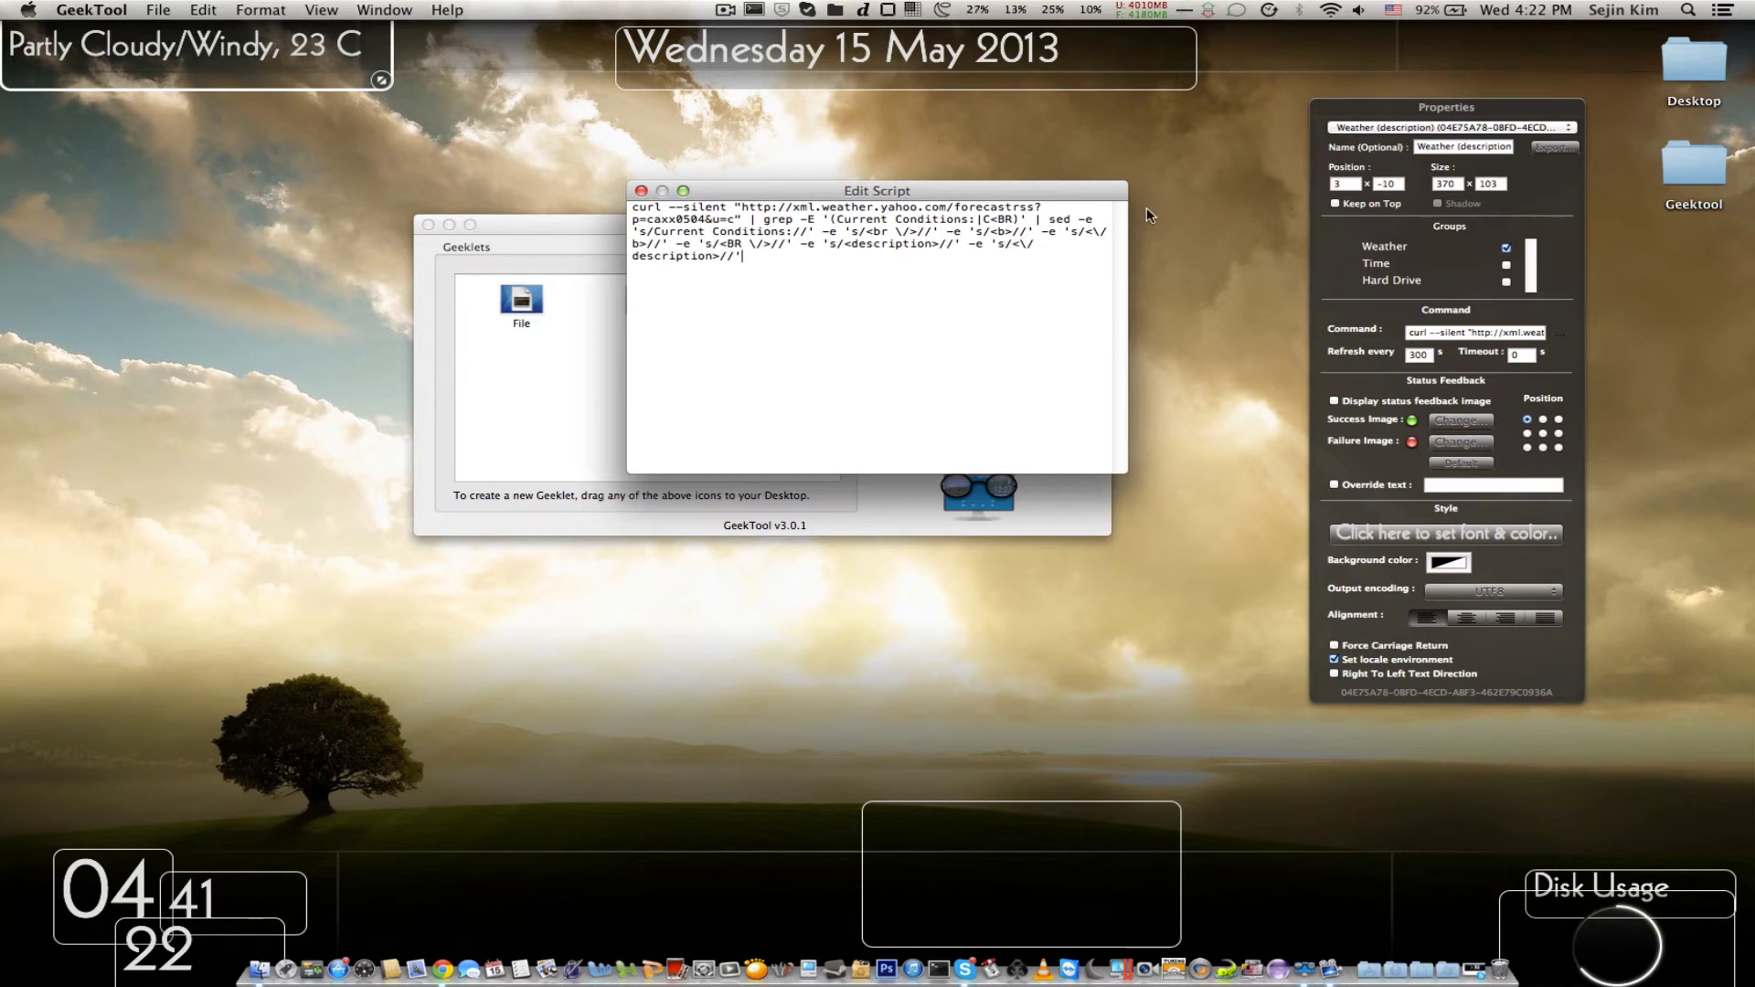
Step: Close the weather script and nudge the Disk Usage label geeklet slightly down and to the right on the desktop
click(641, 191)
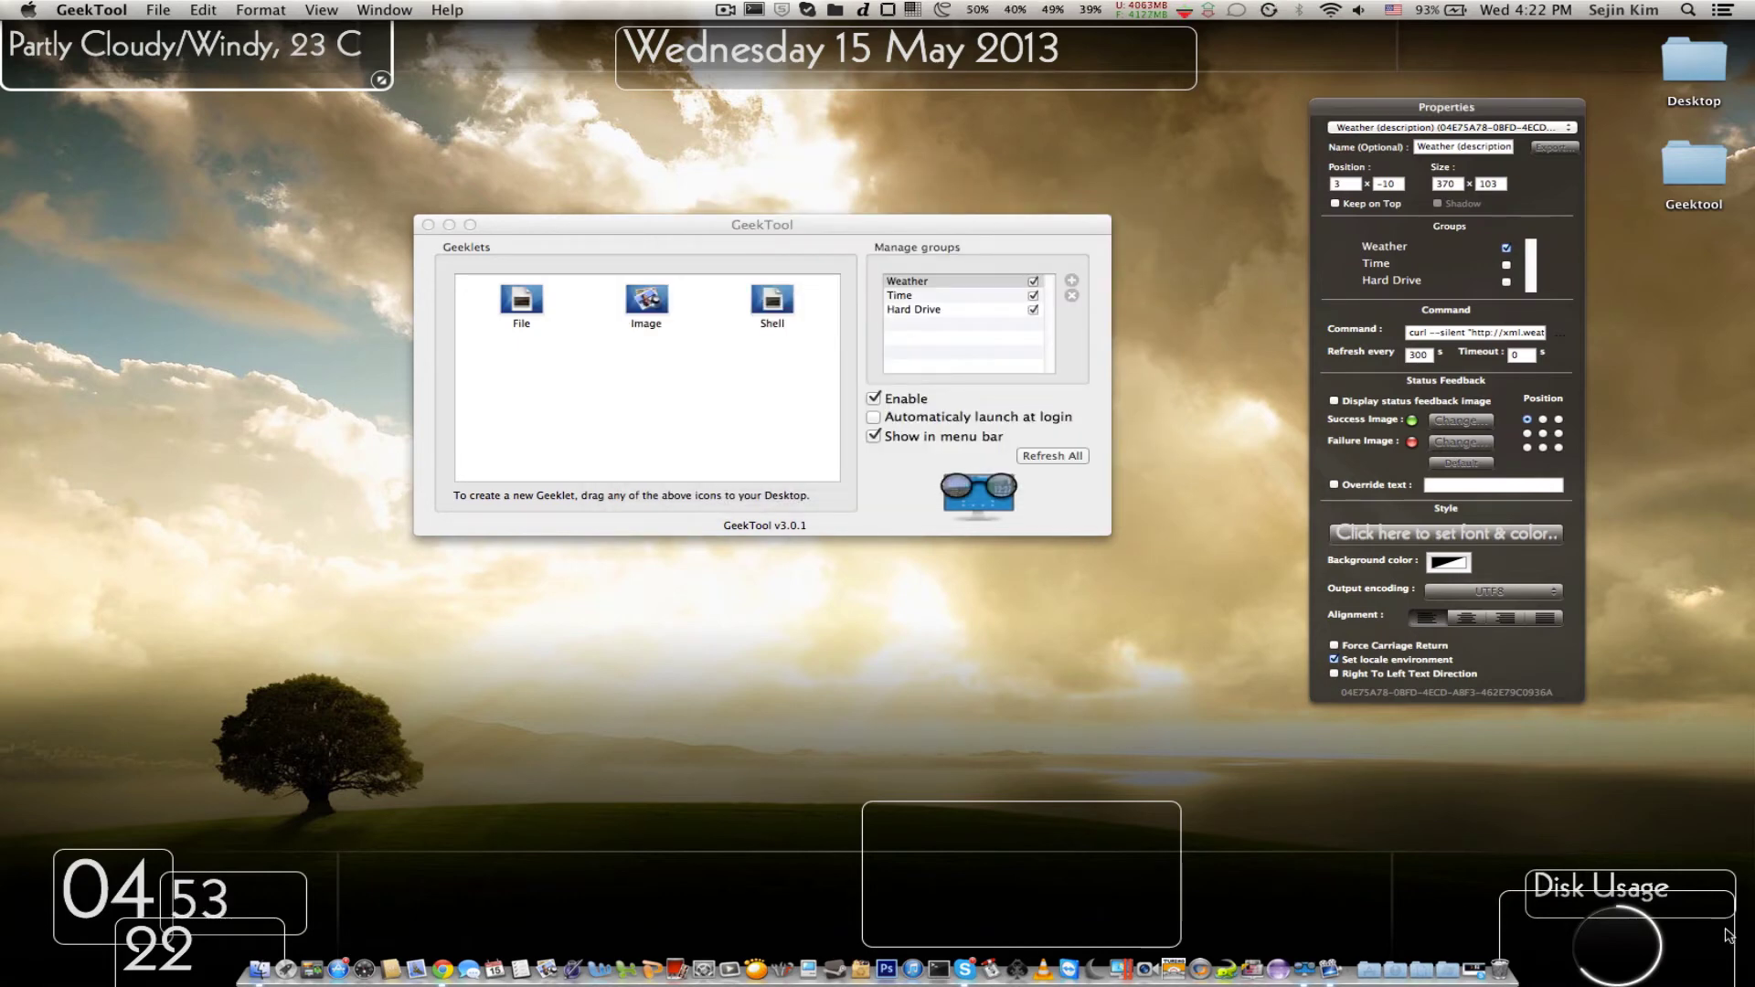
click(1600, 745)
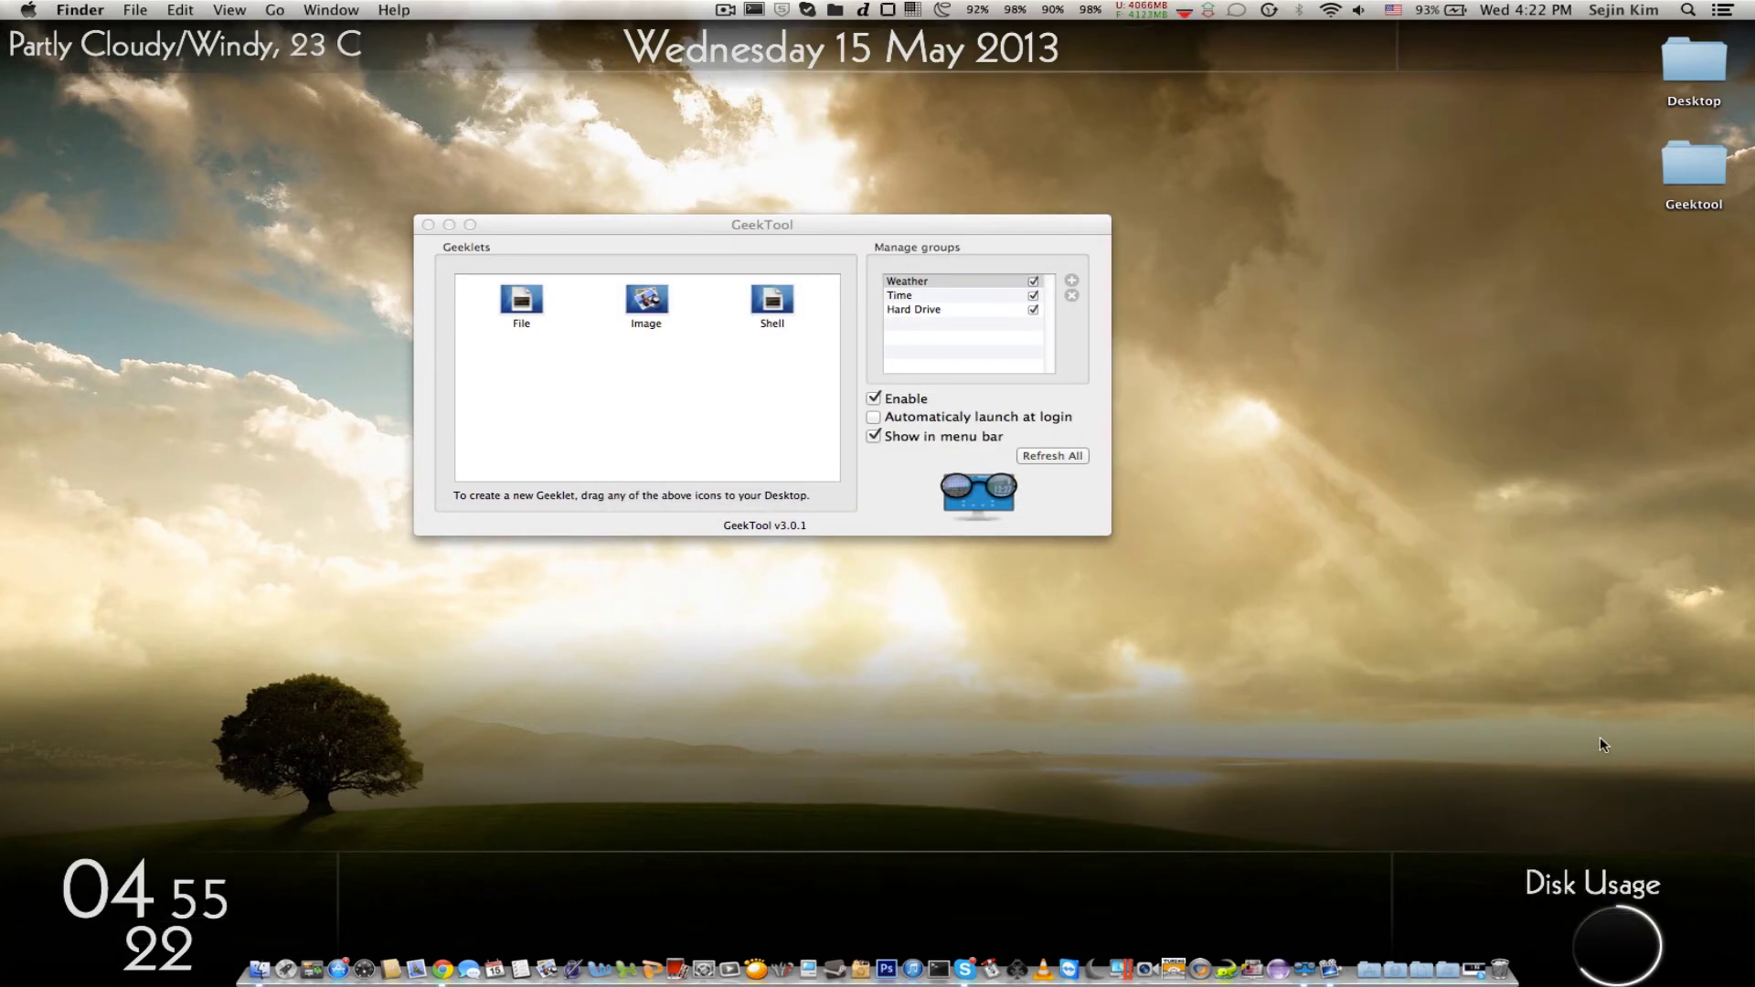
click(694, 419)
drag(1673, 885, 1691, 894)
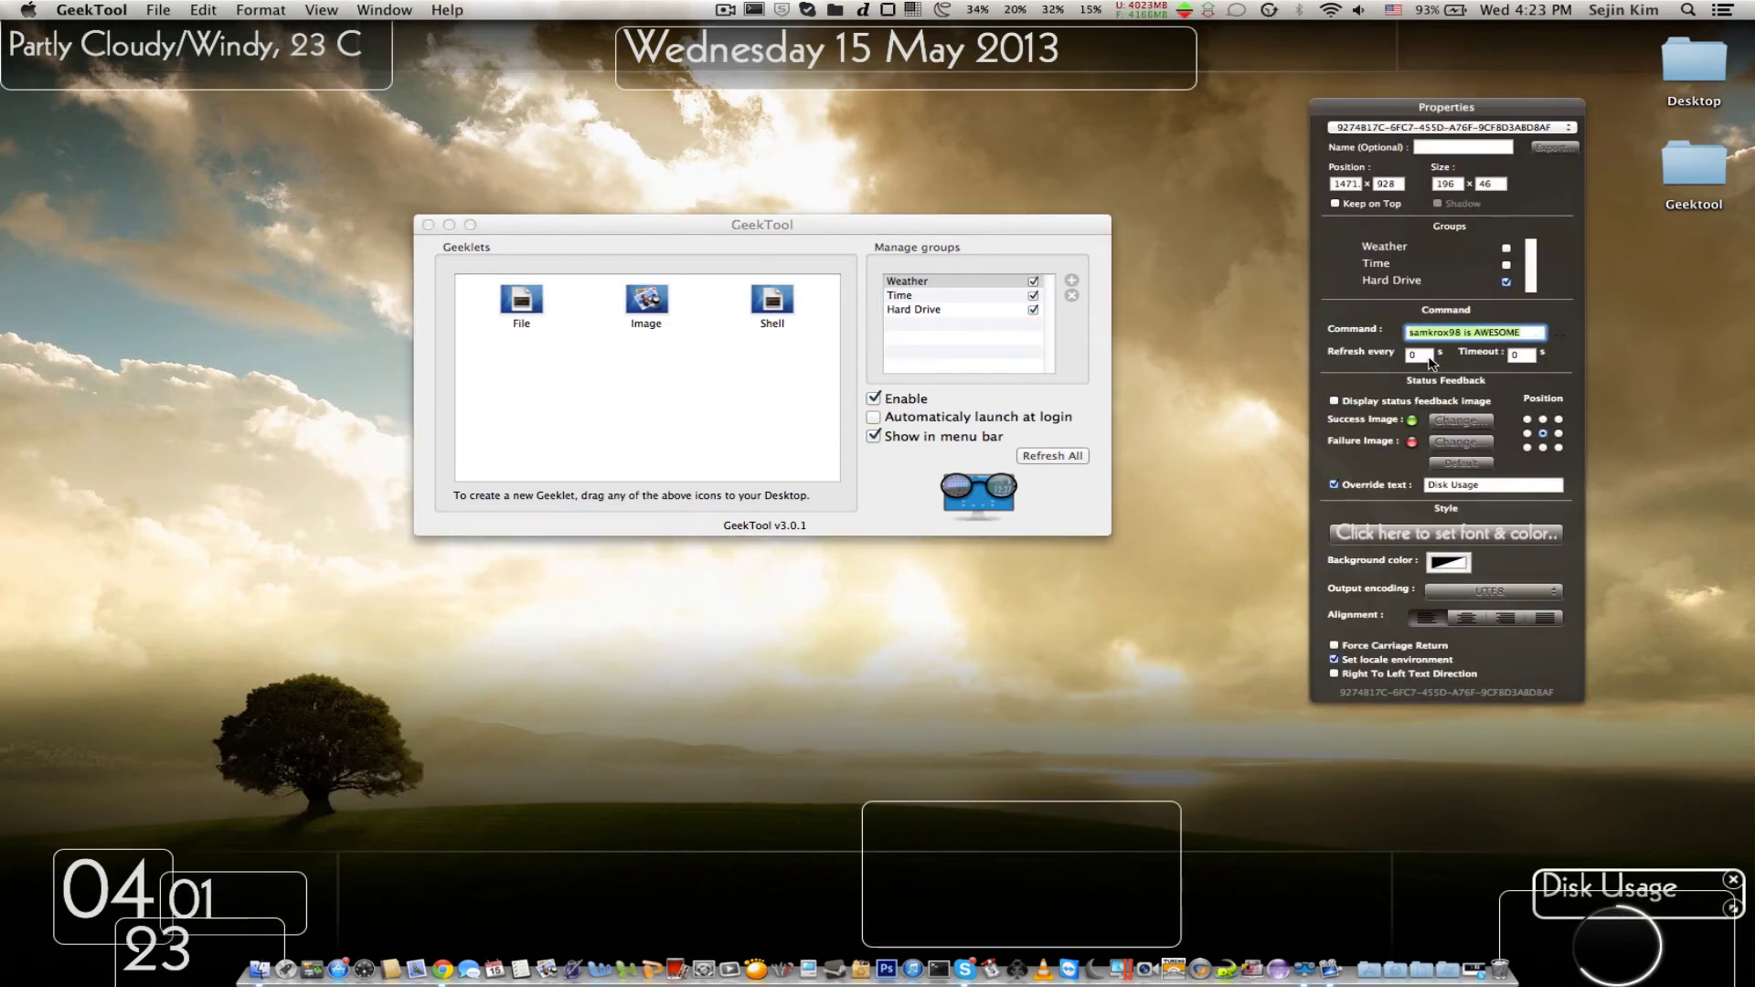
Step: Put a first name before "is AWESOME" in the Disk Usage label's command, and check its override text and status feedback image option
click(1474, 333)
double_click(1435, 335)
text(SEjin)
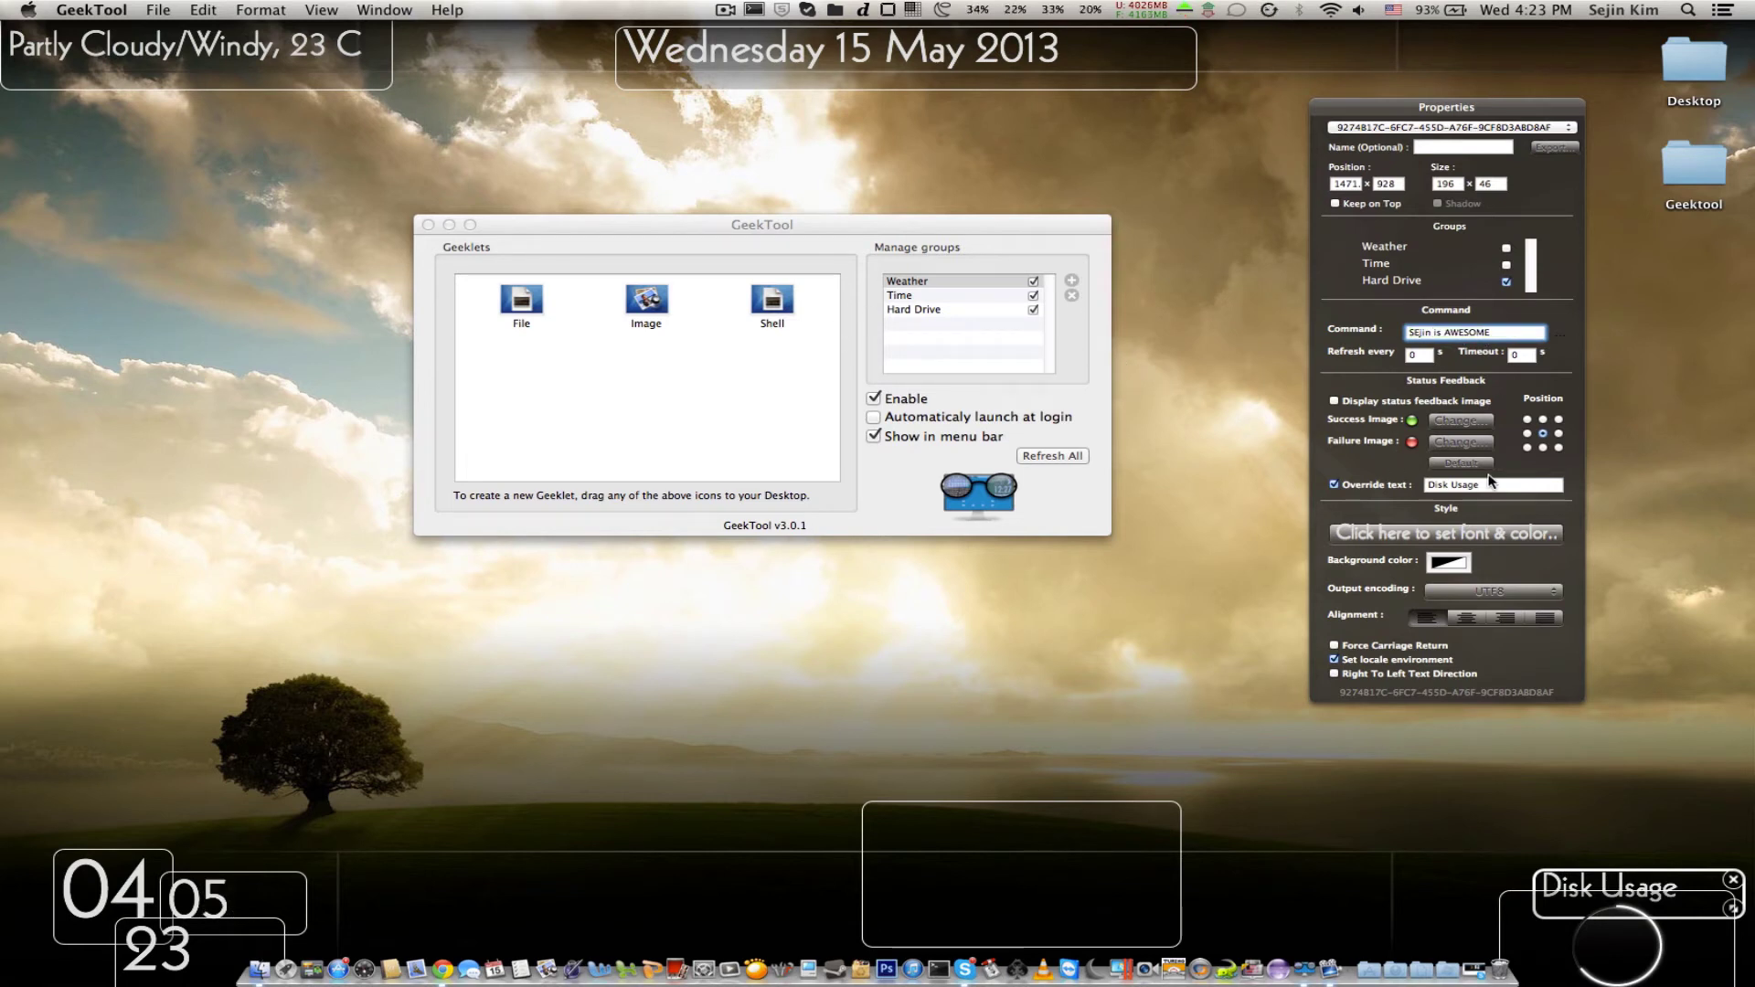
key(Tab)
click(1528, 335)
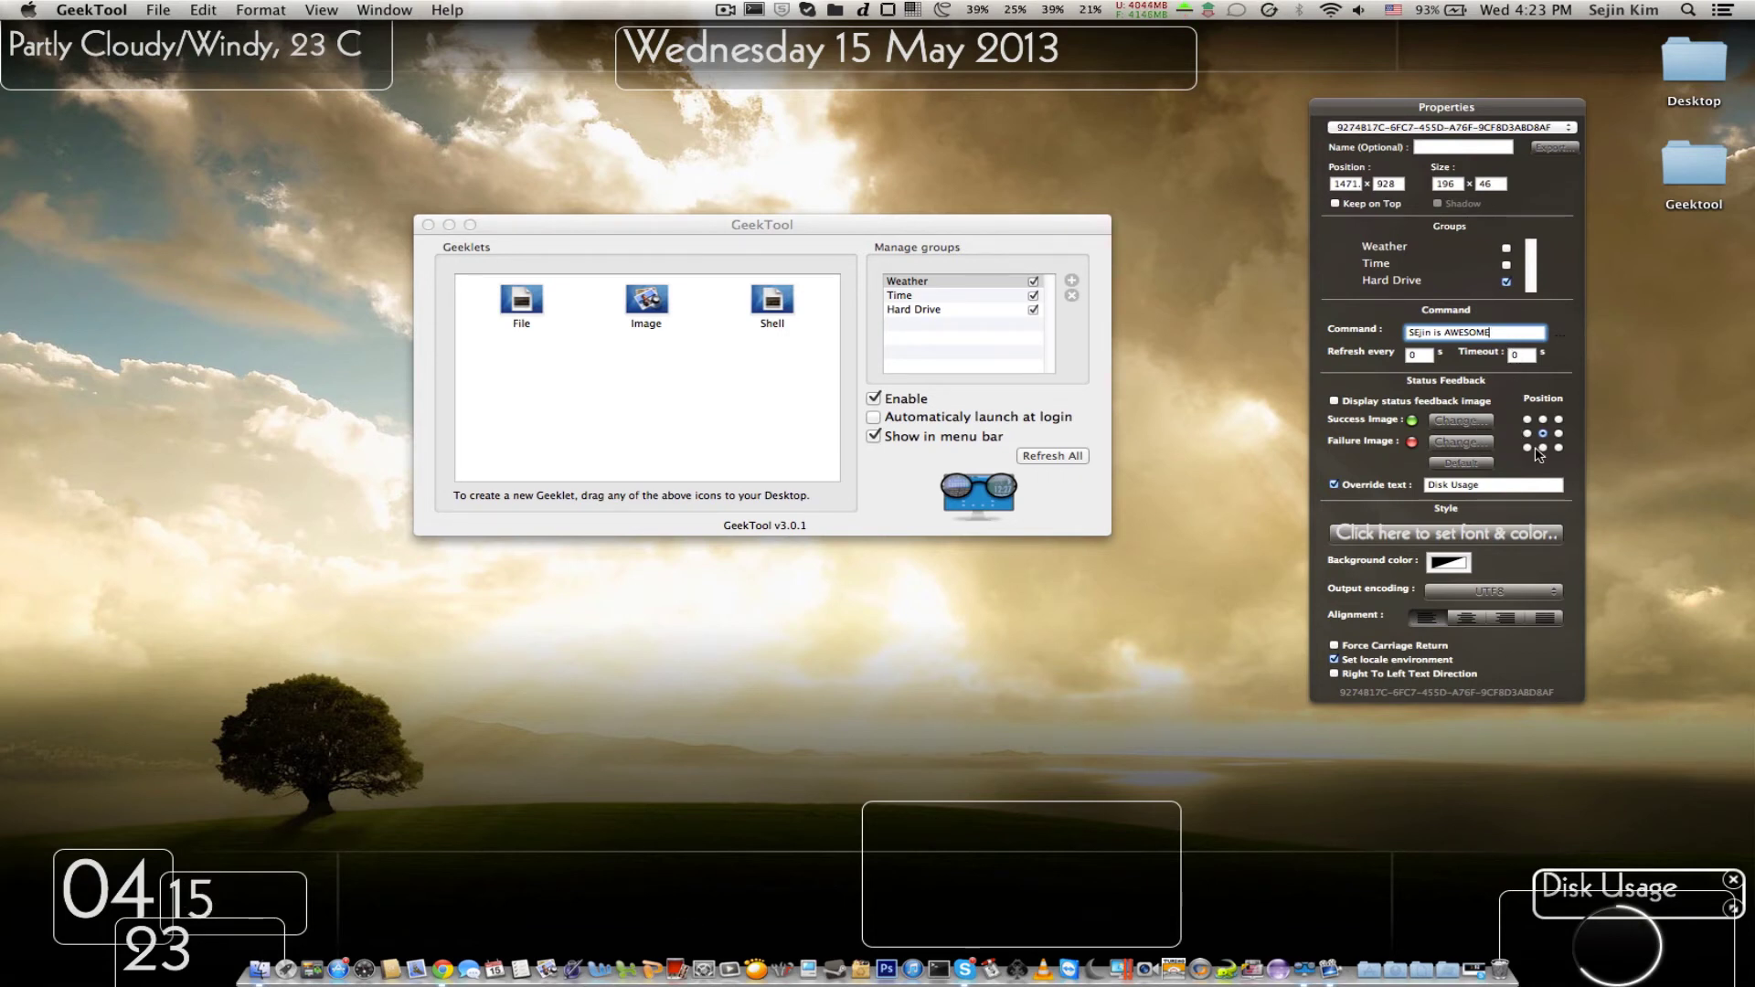
click(1501, 484)
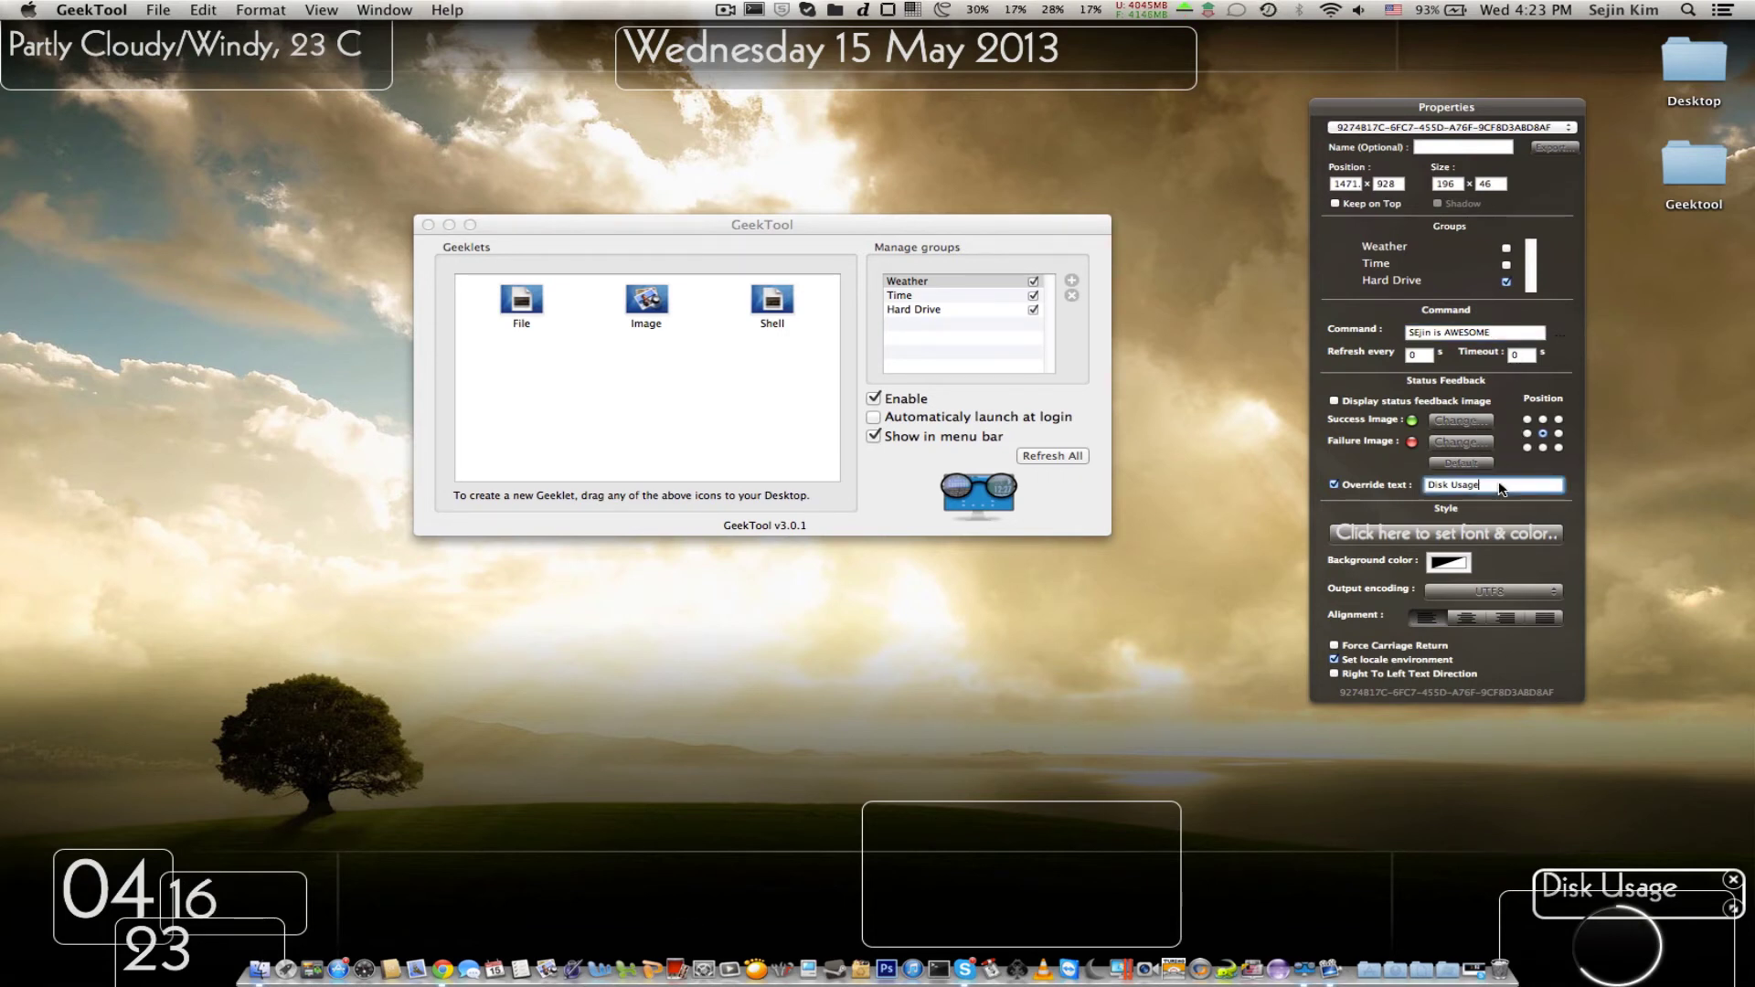
click(1368, 403)
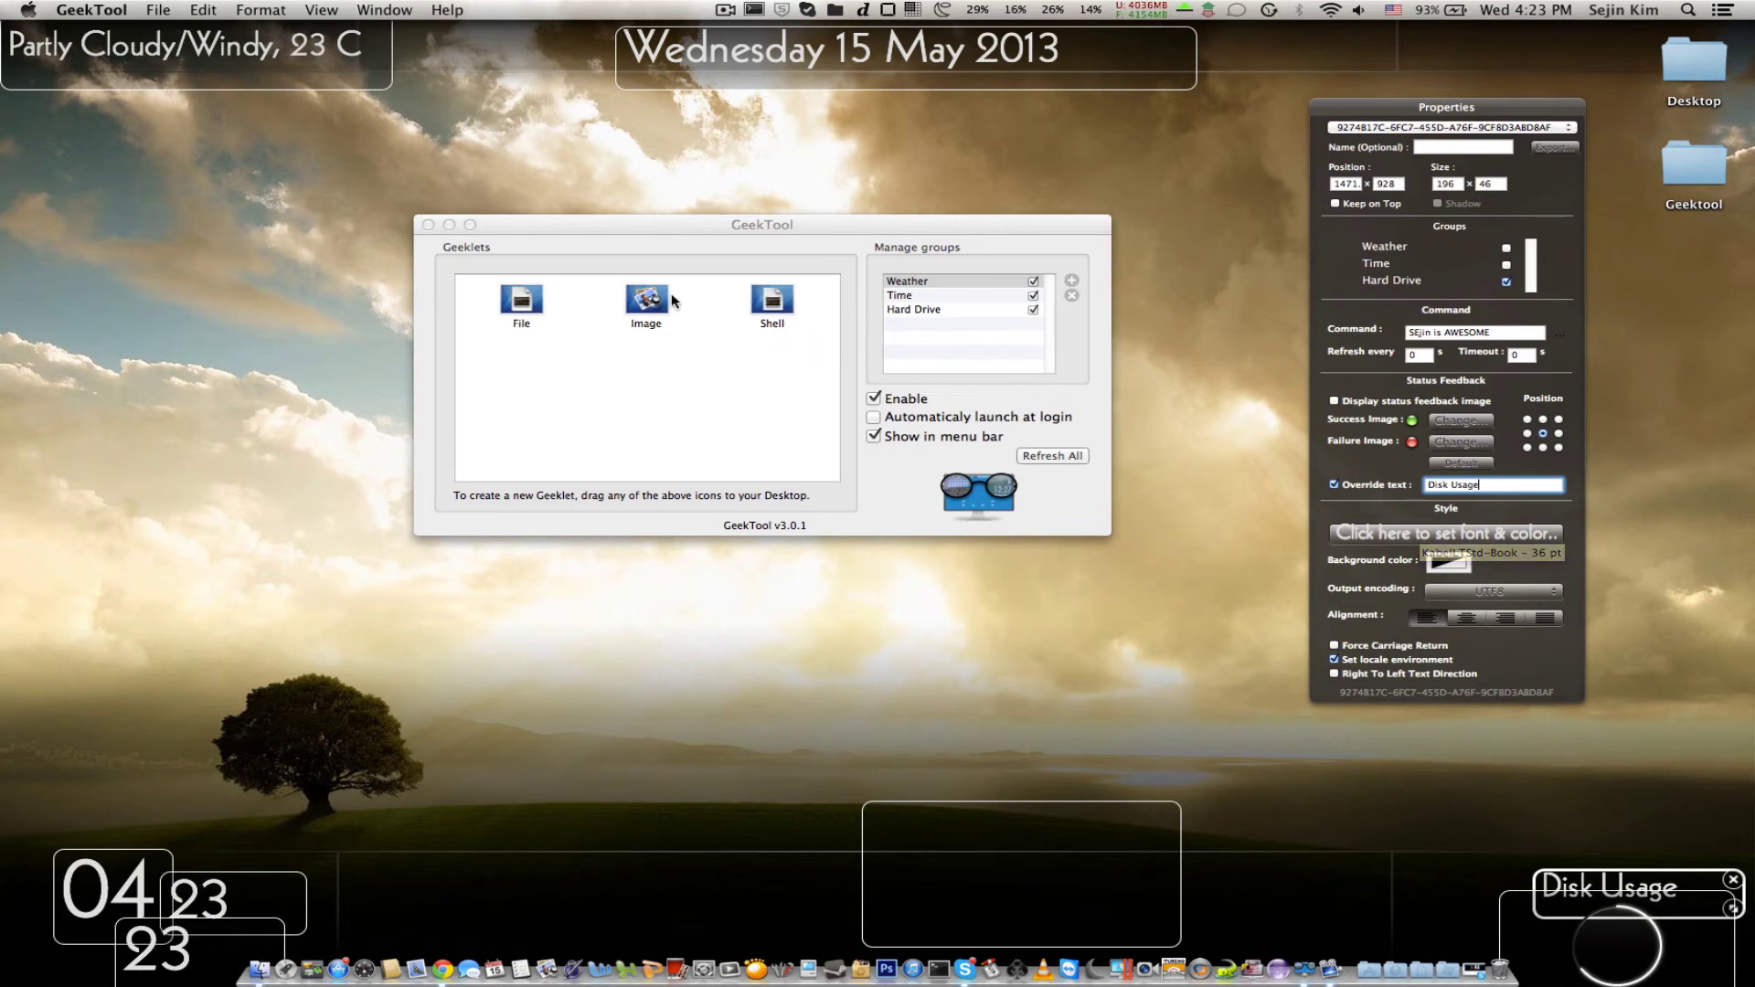
Step: Try out a new shell geeklet with the command asdfasdfasdfadsf and override text YOUTUBE, and delete it
drag(773, 300, 1157, 205)
click(1462, 332)
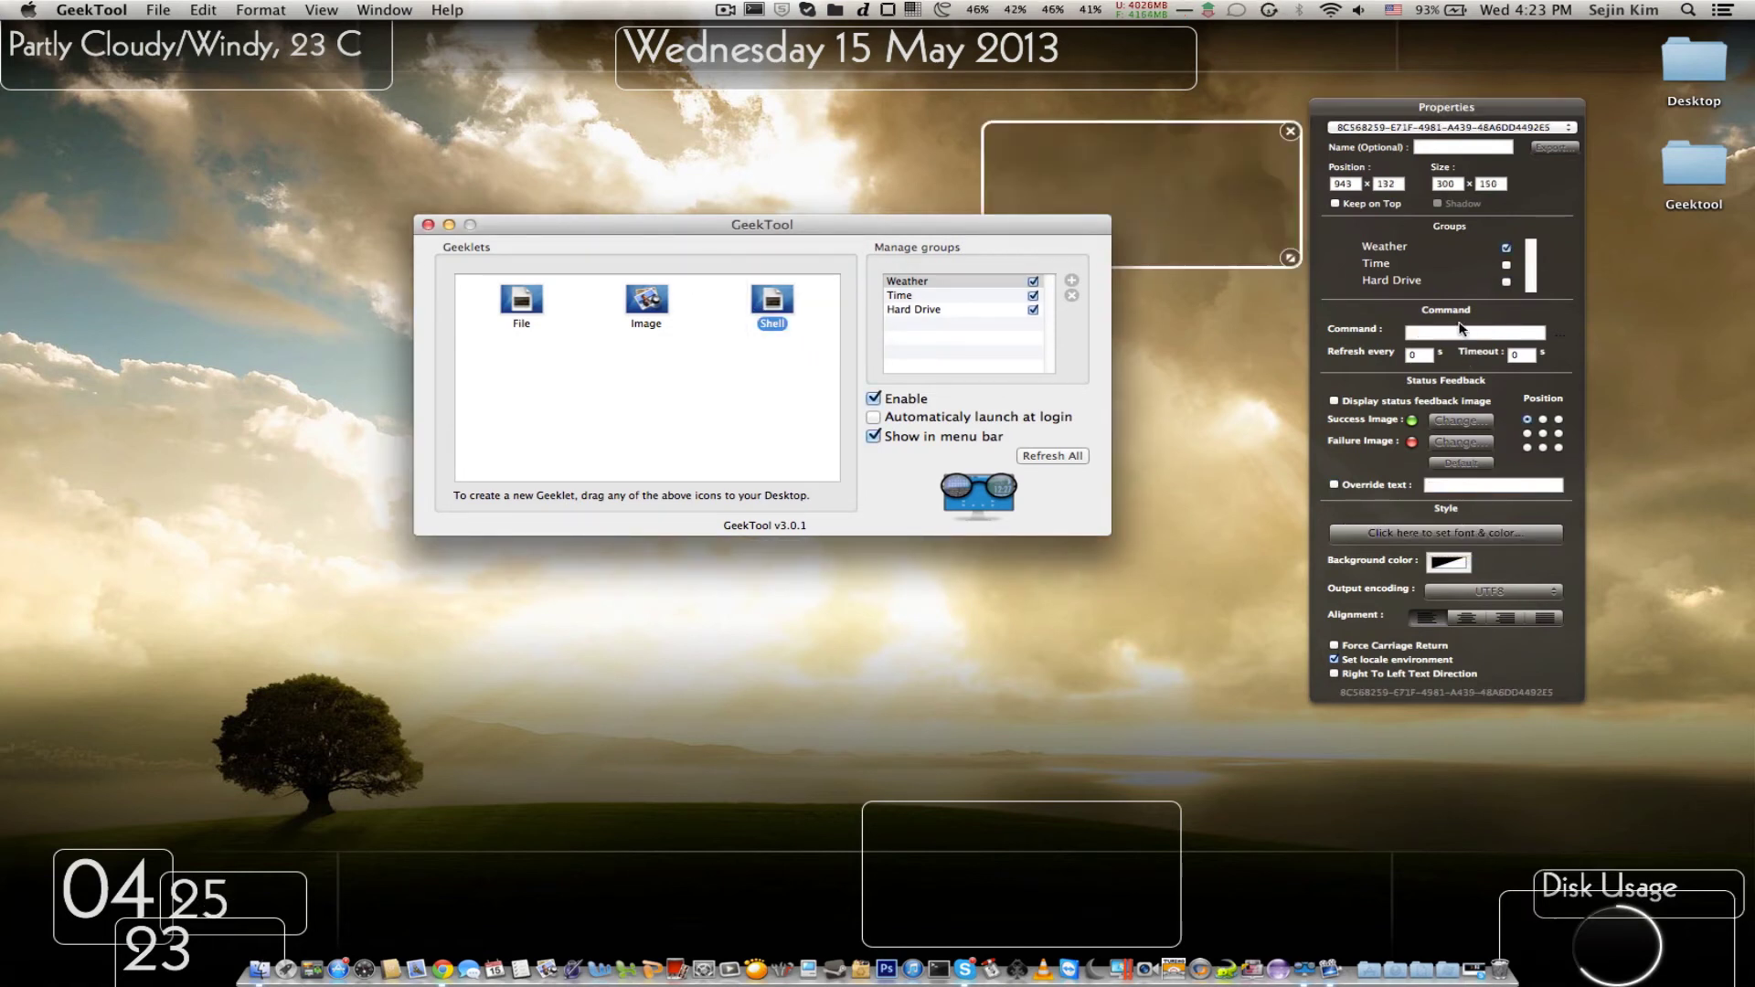
text(asdfasdfasdfadsf)
click(1374, 484)
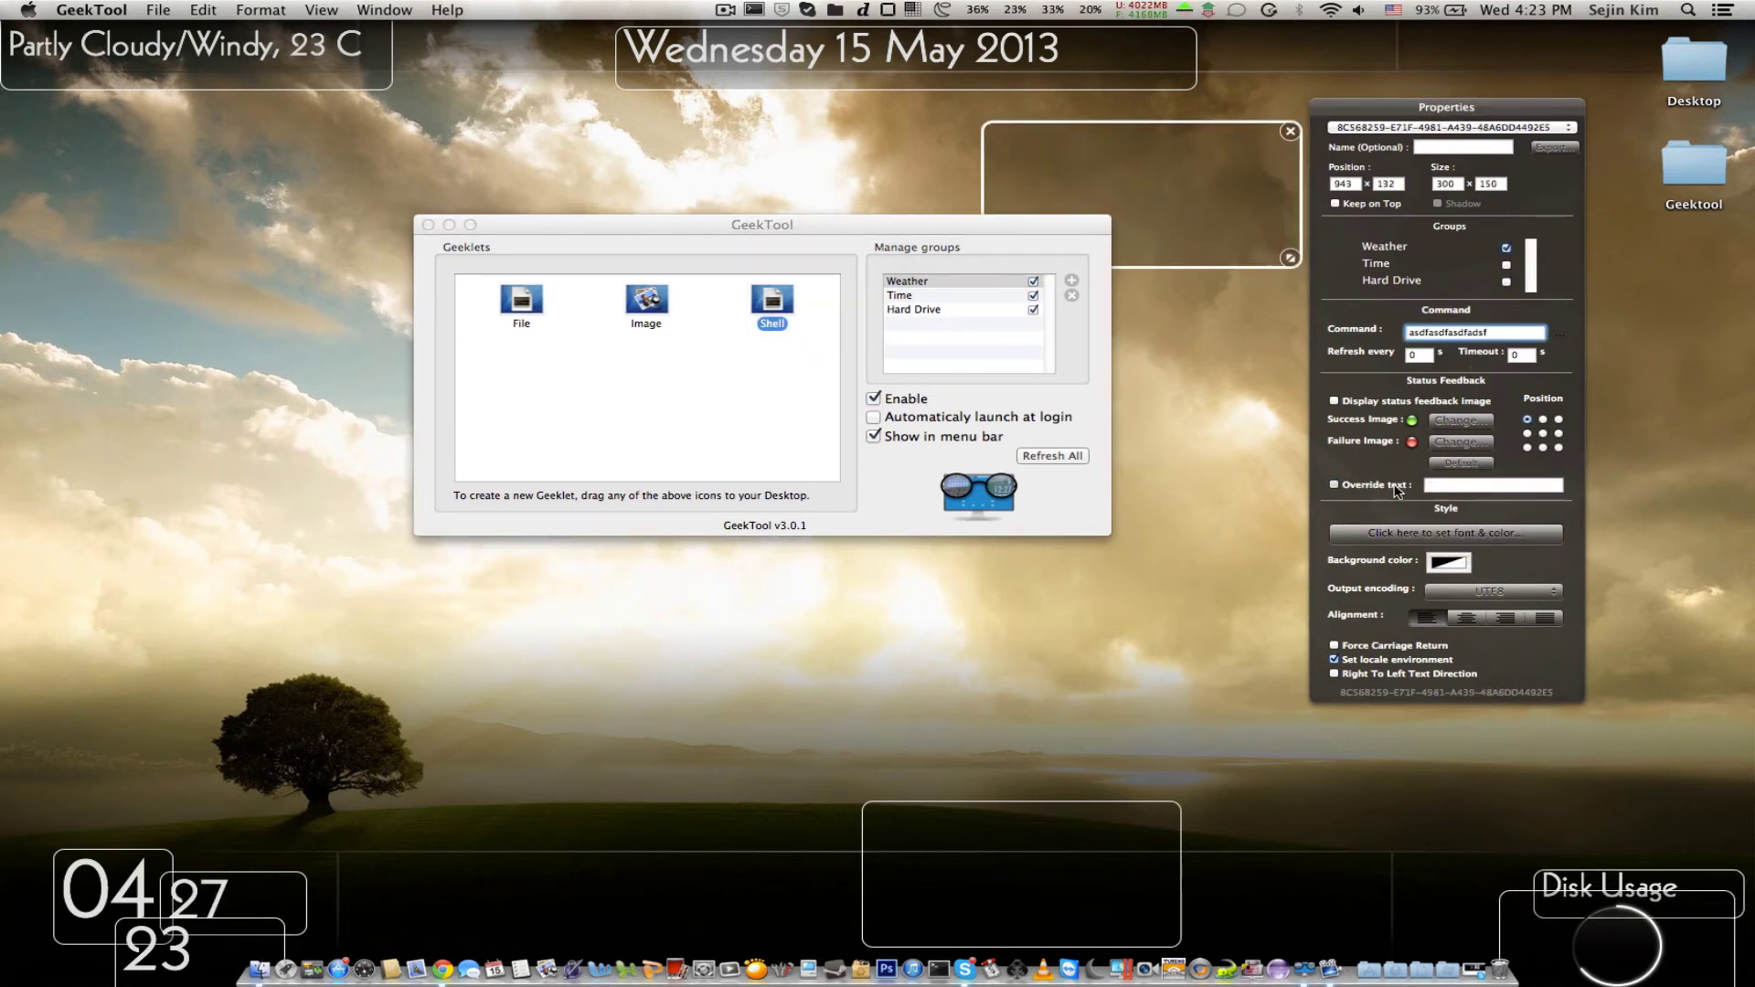
click(1463, 487)
text(YOUTUB)
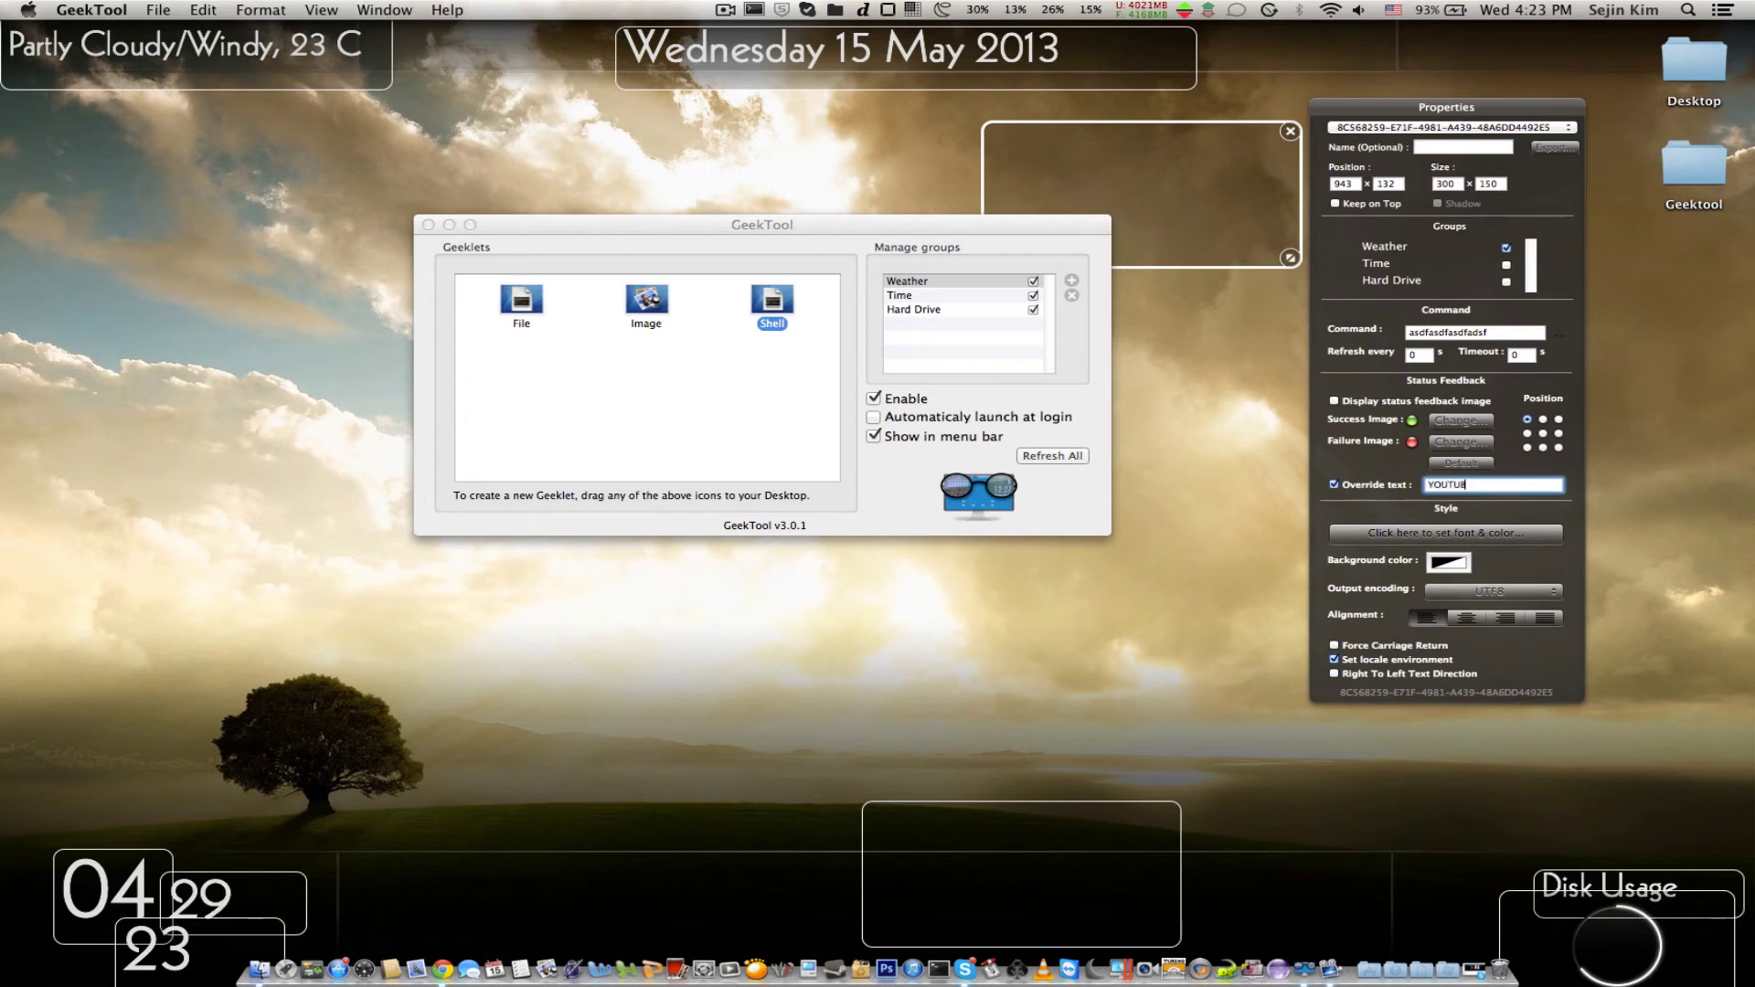
text(E)
click(1161, 173)
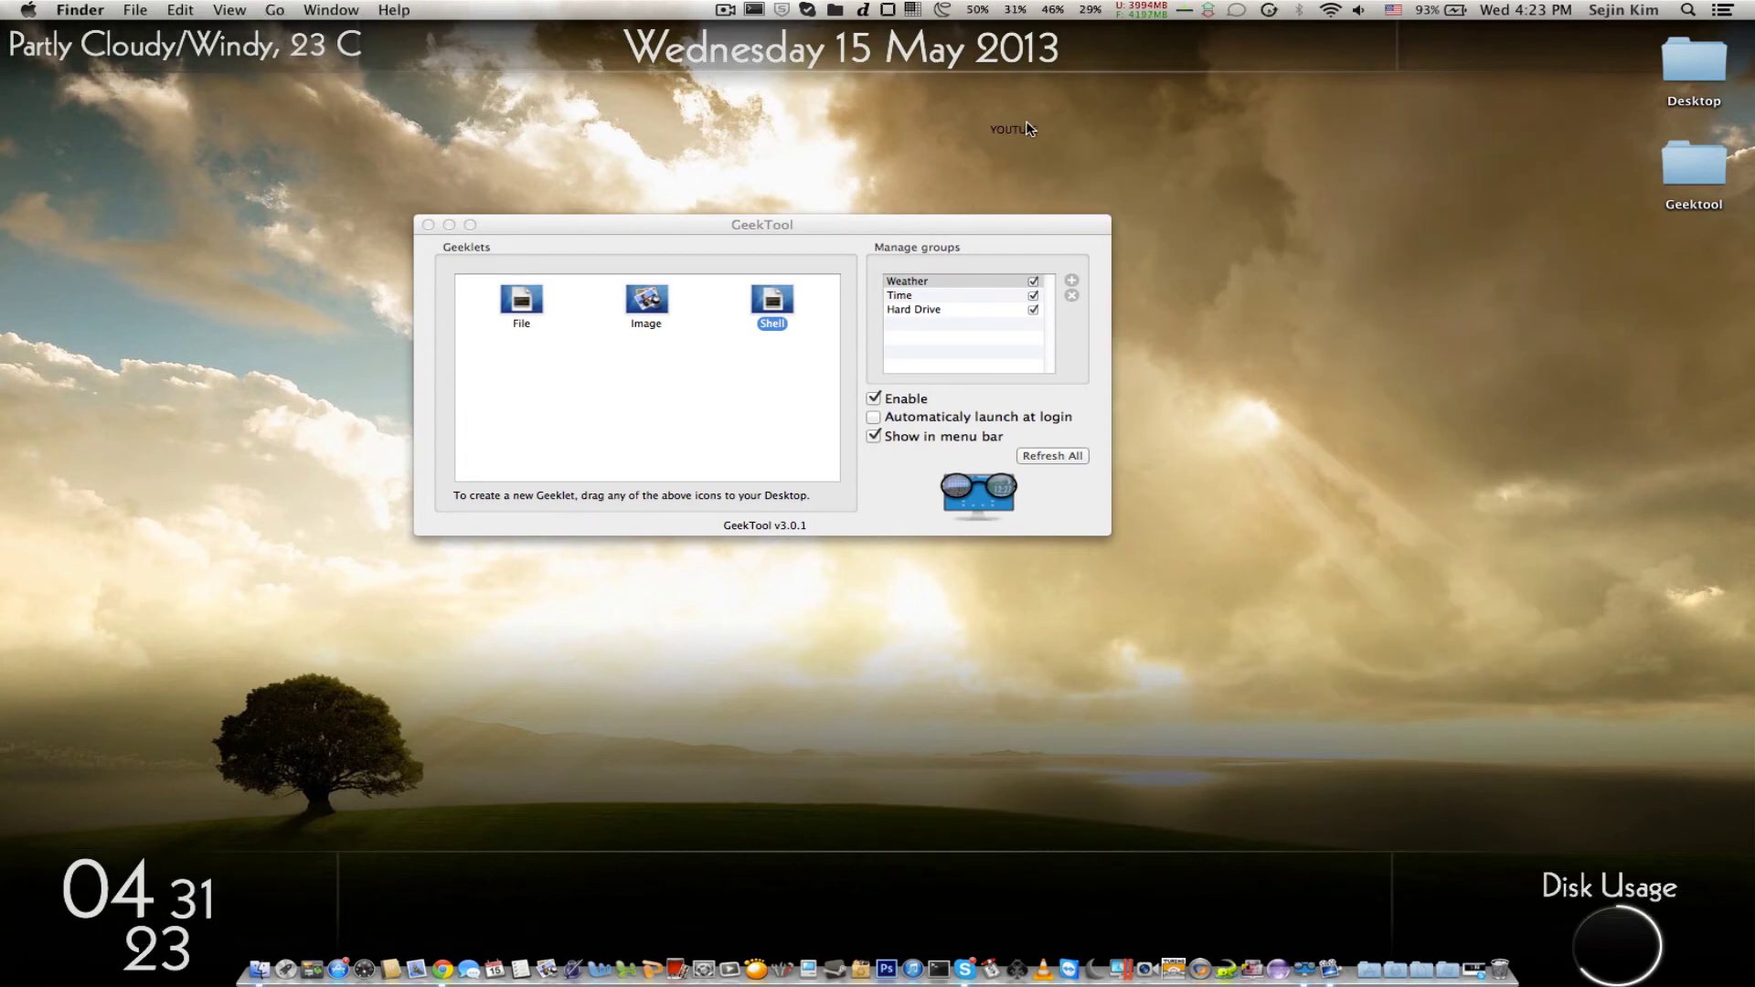
click(944, 219)
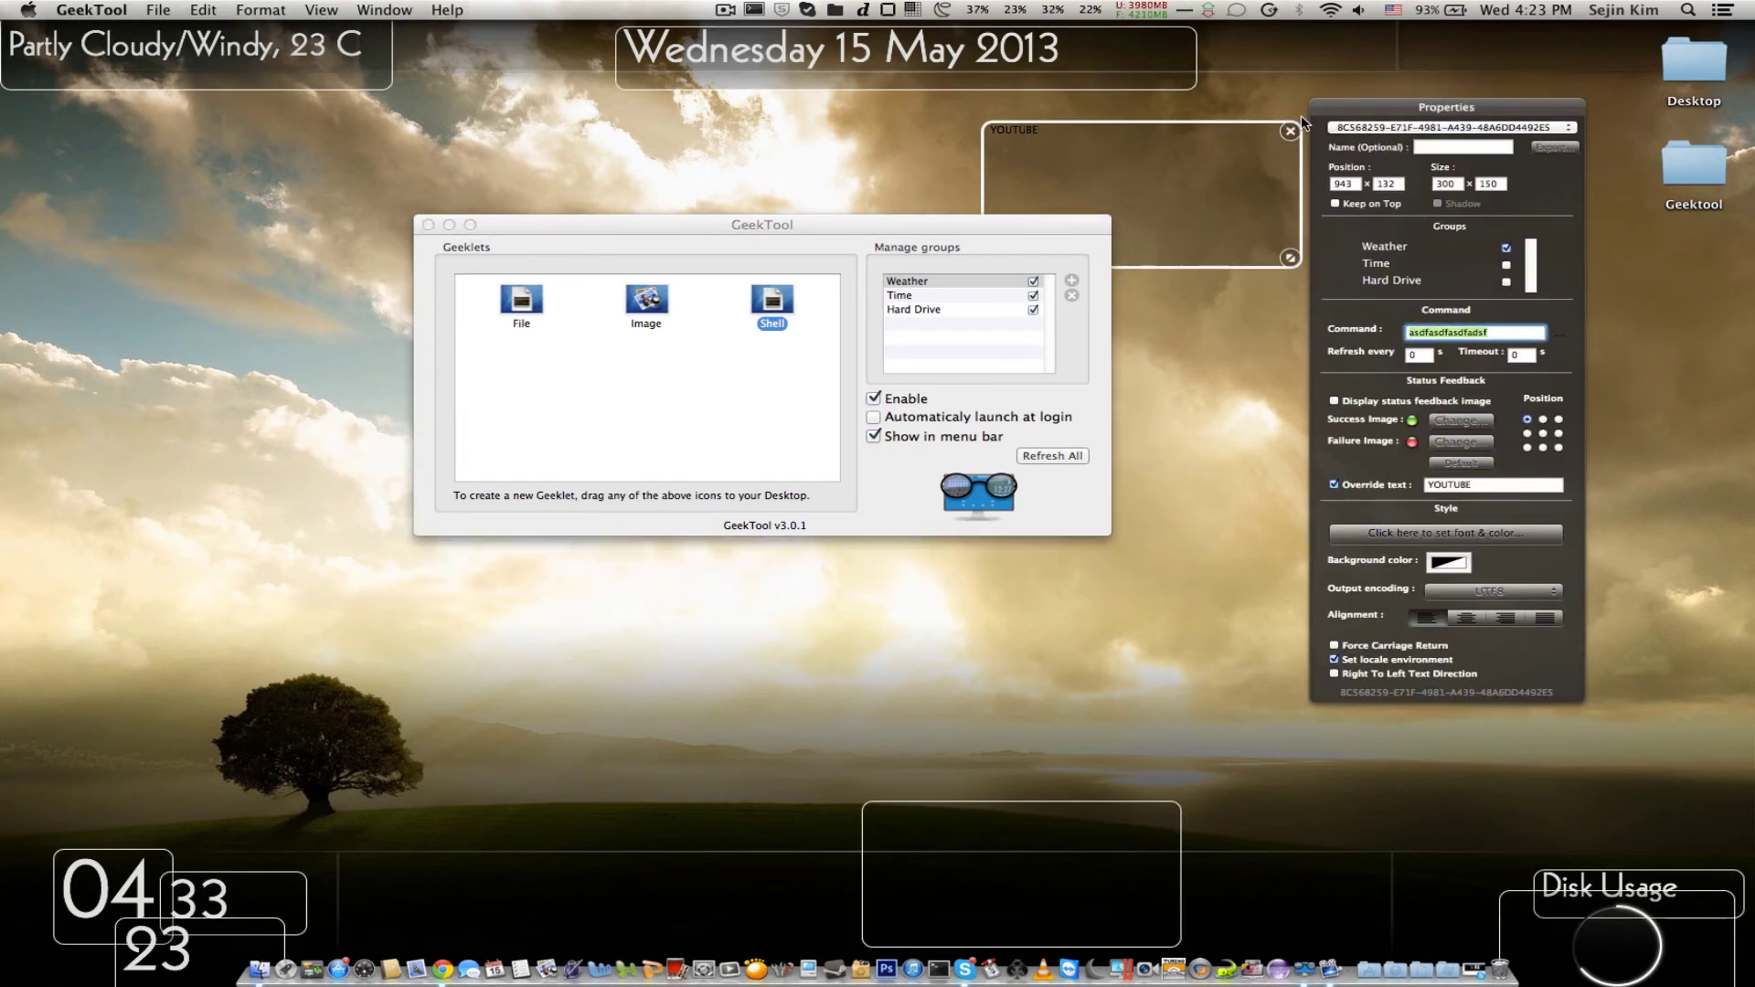
click(1290, 131)
Step: Examine the osascript geeklet and the script and img ring images in the Geektool folder's DiskCapacityMeter subfolder
click(1098, 831)
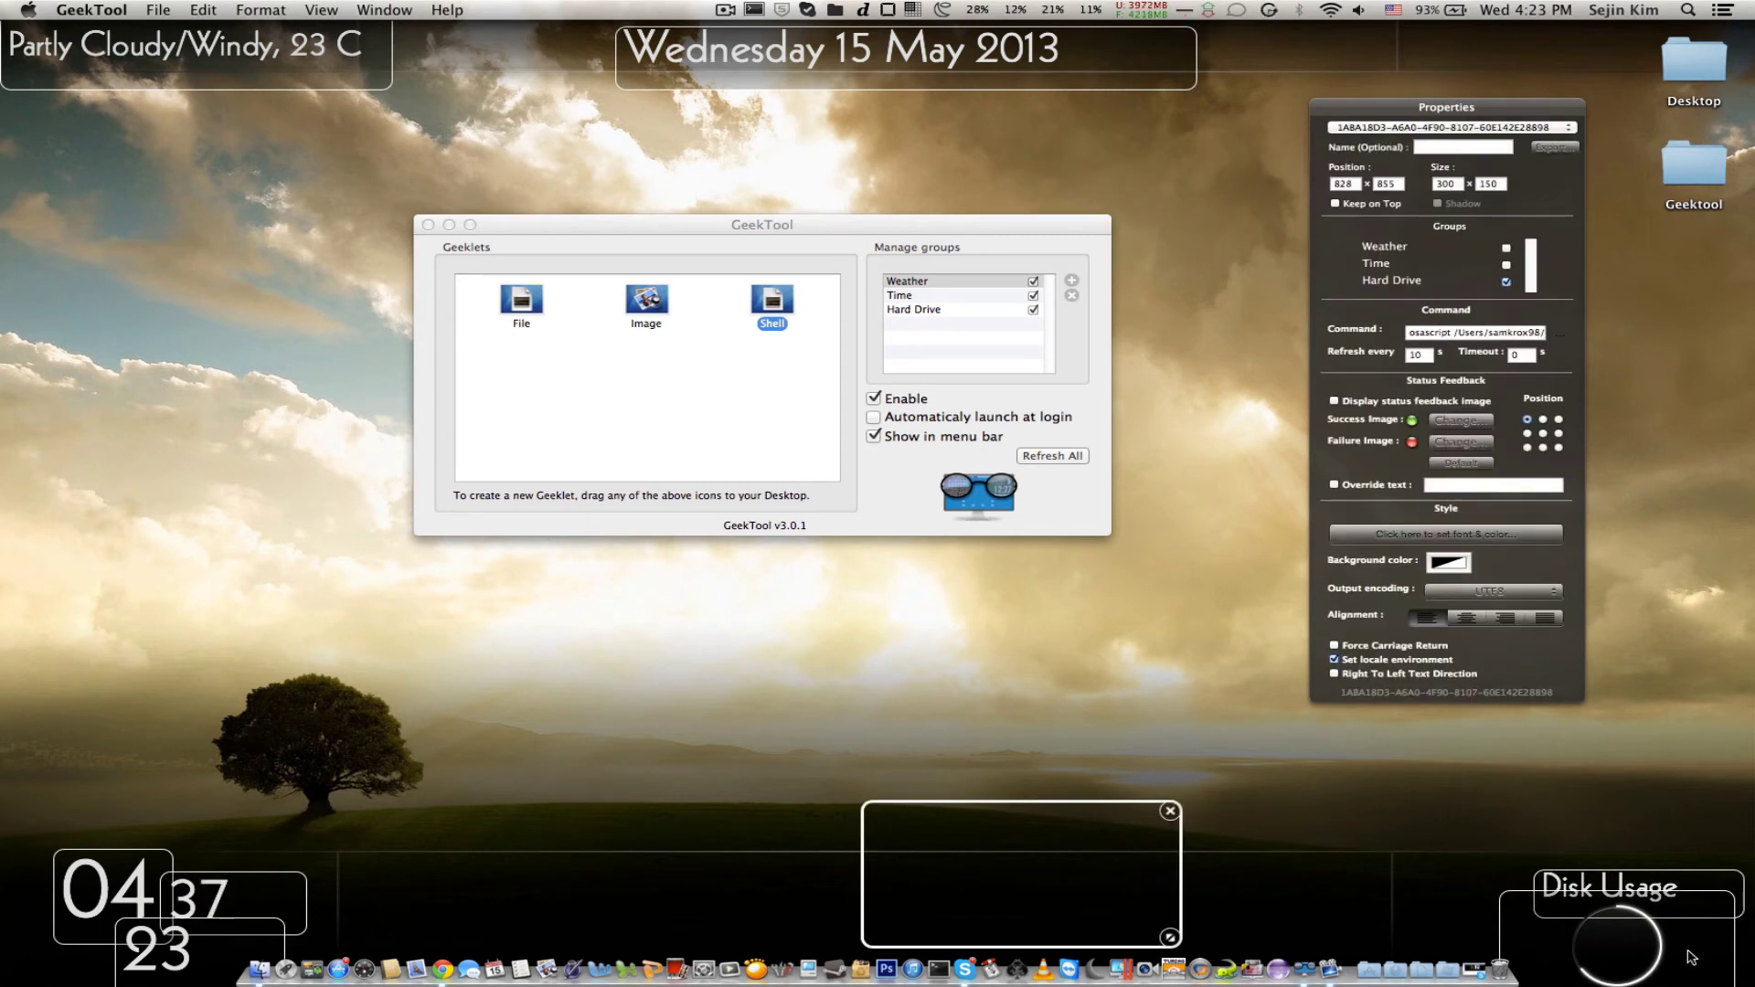
double_click(1694, 164)
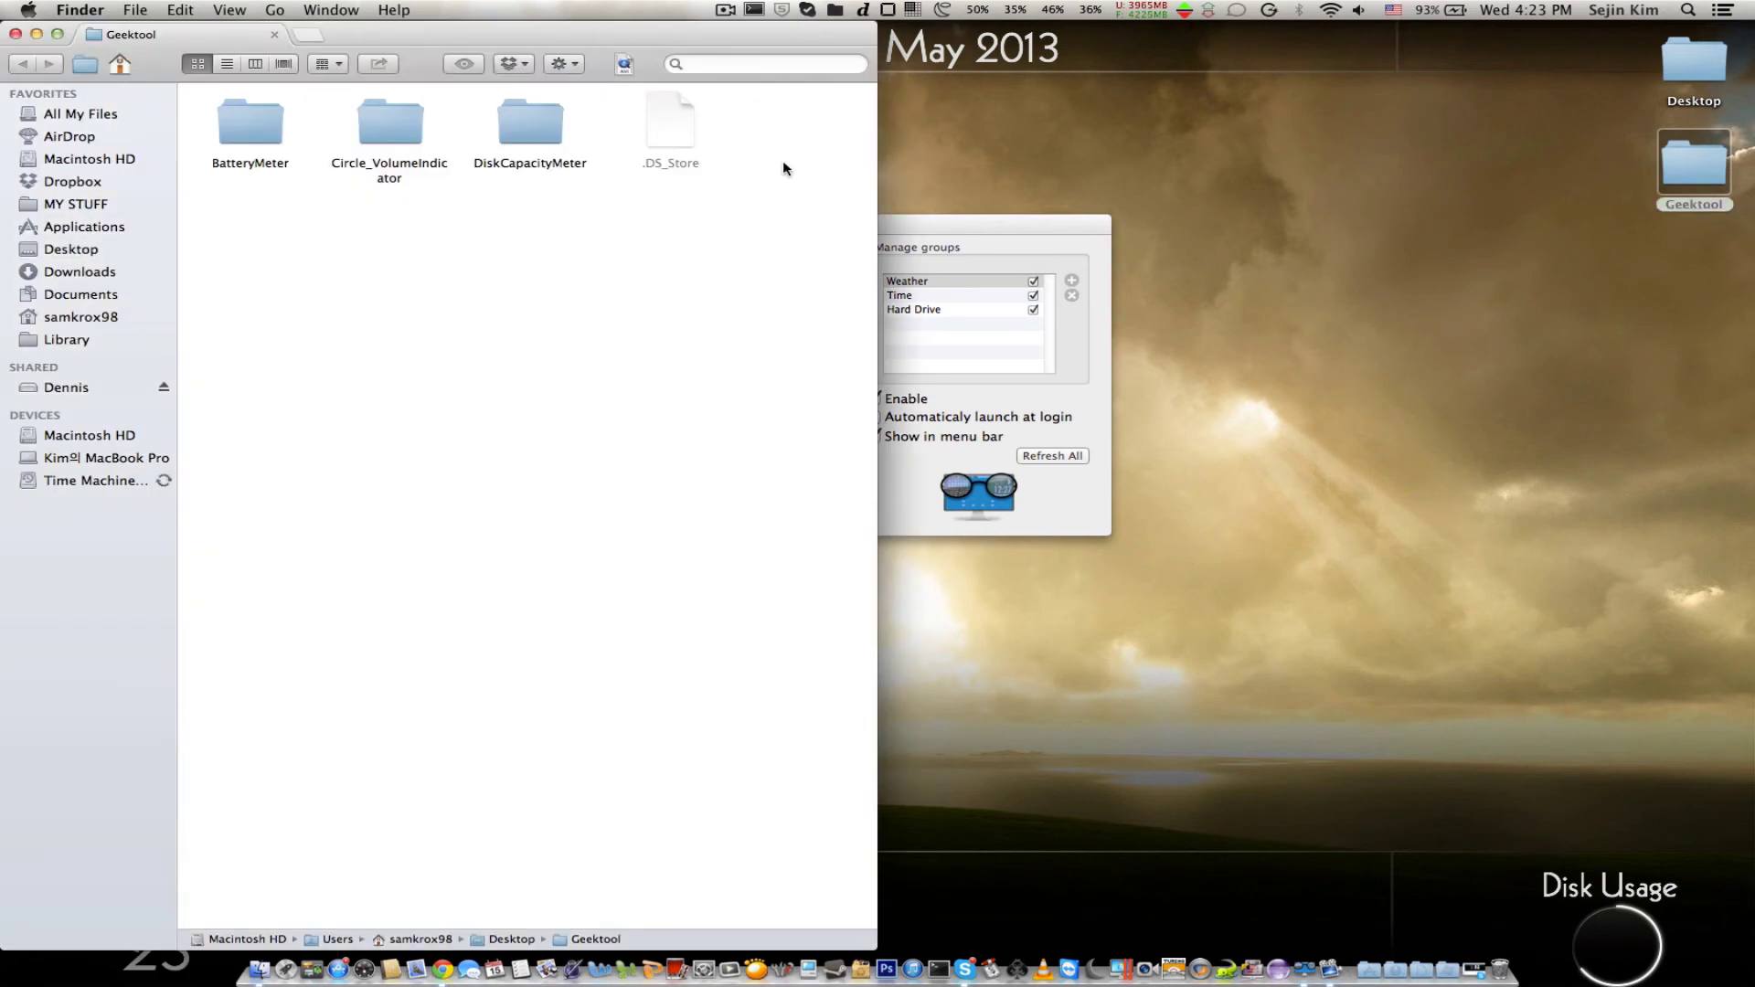
double_click(540, 113)
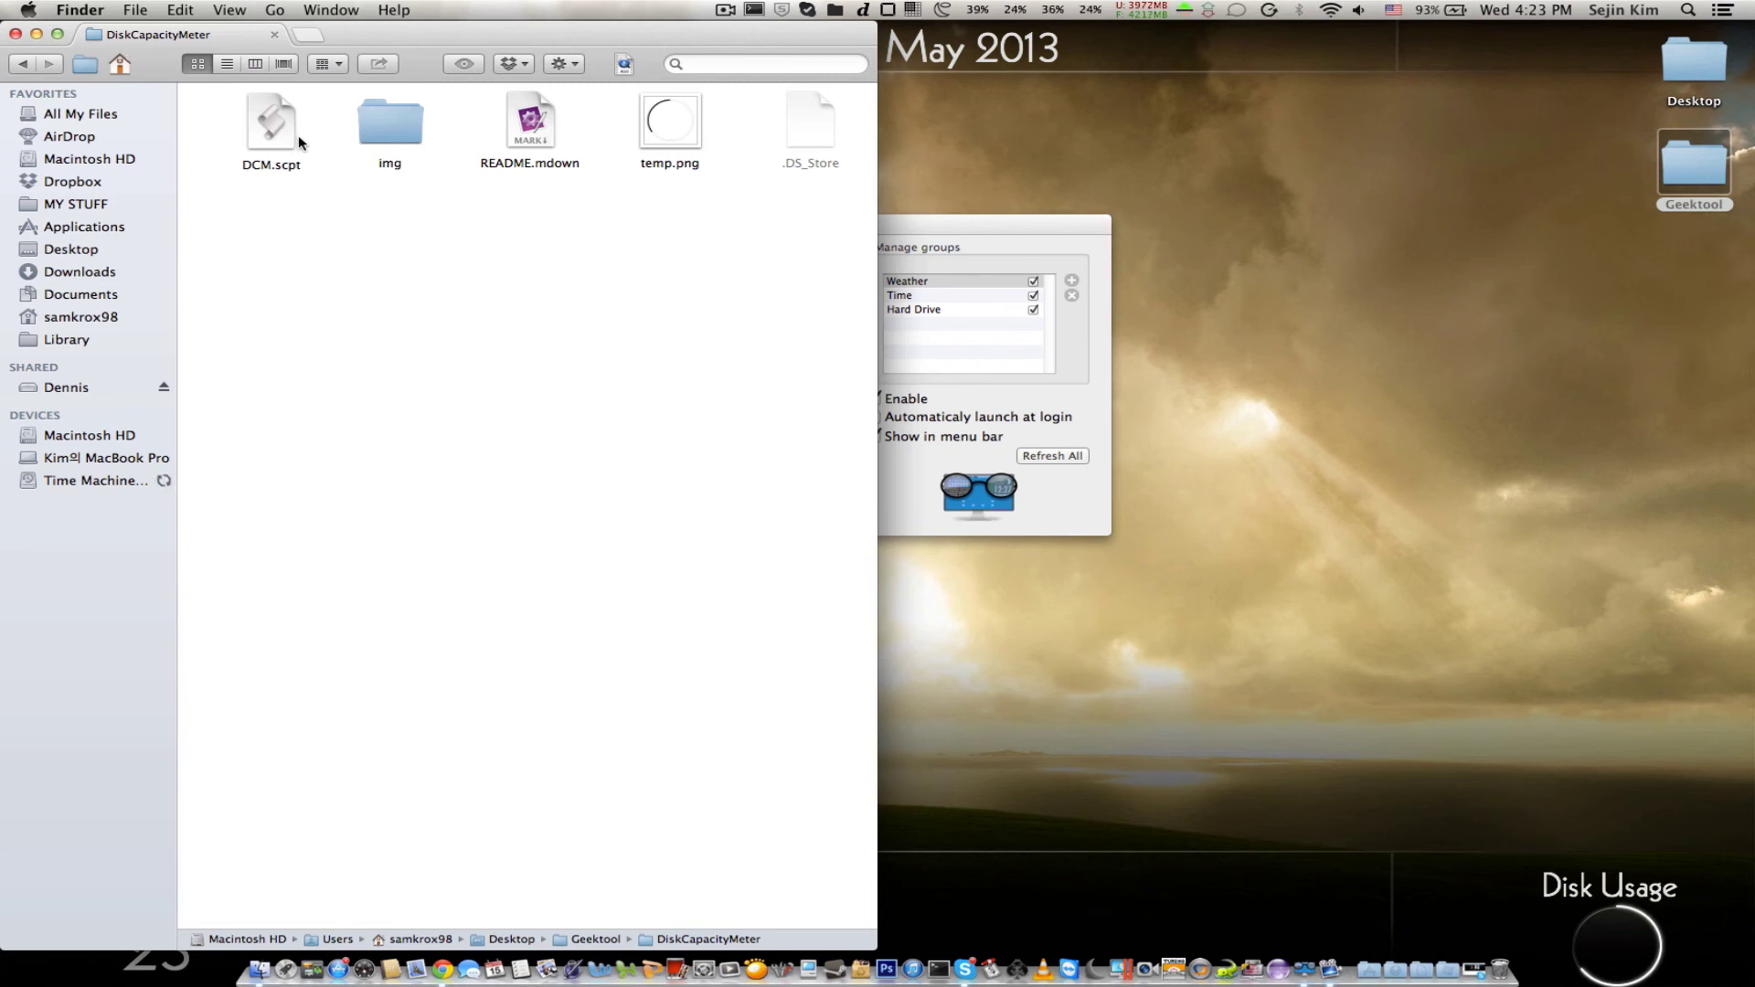
double_click(386, 130)
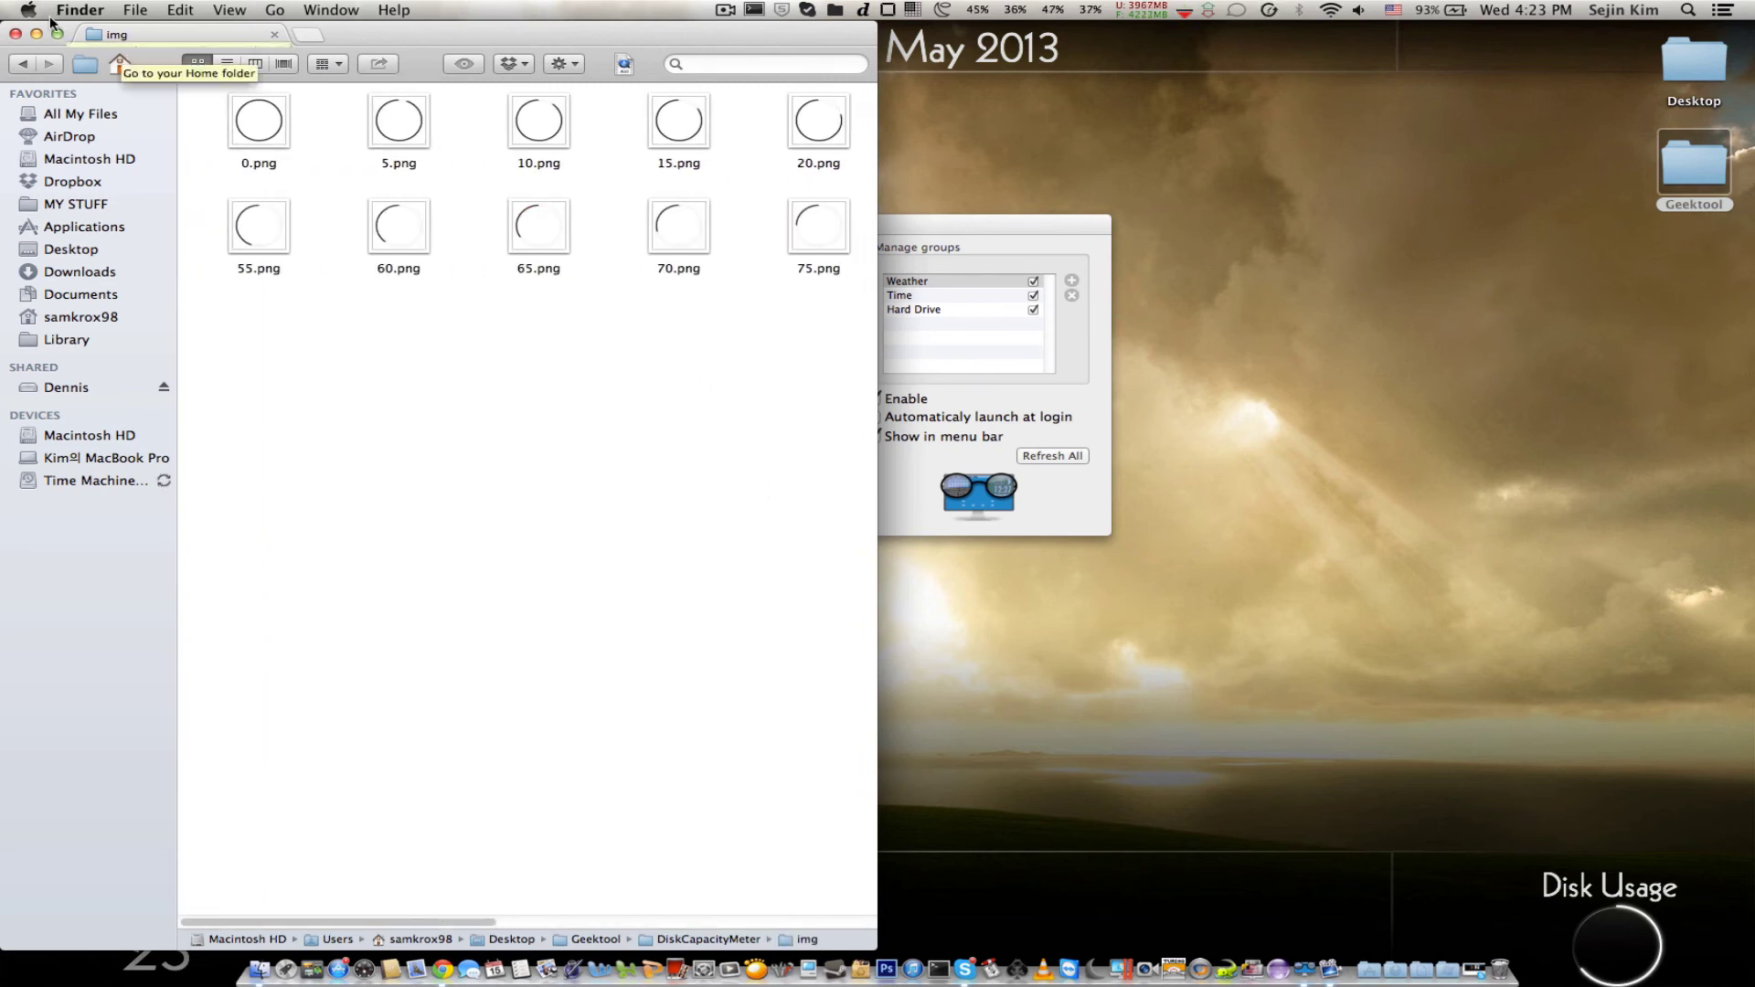
click(22, 63)
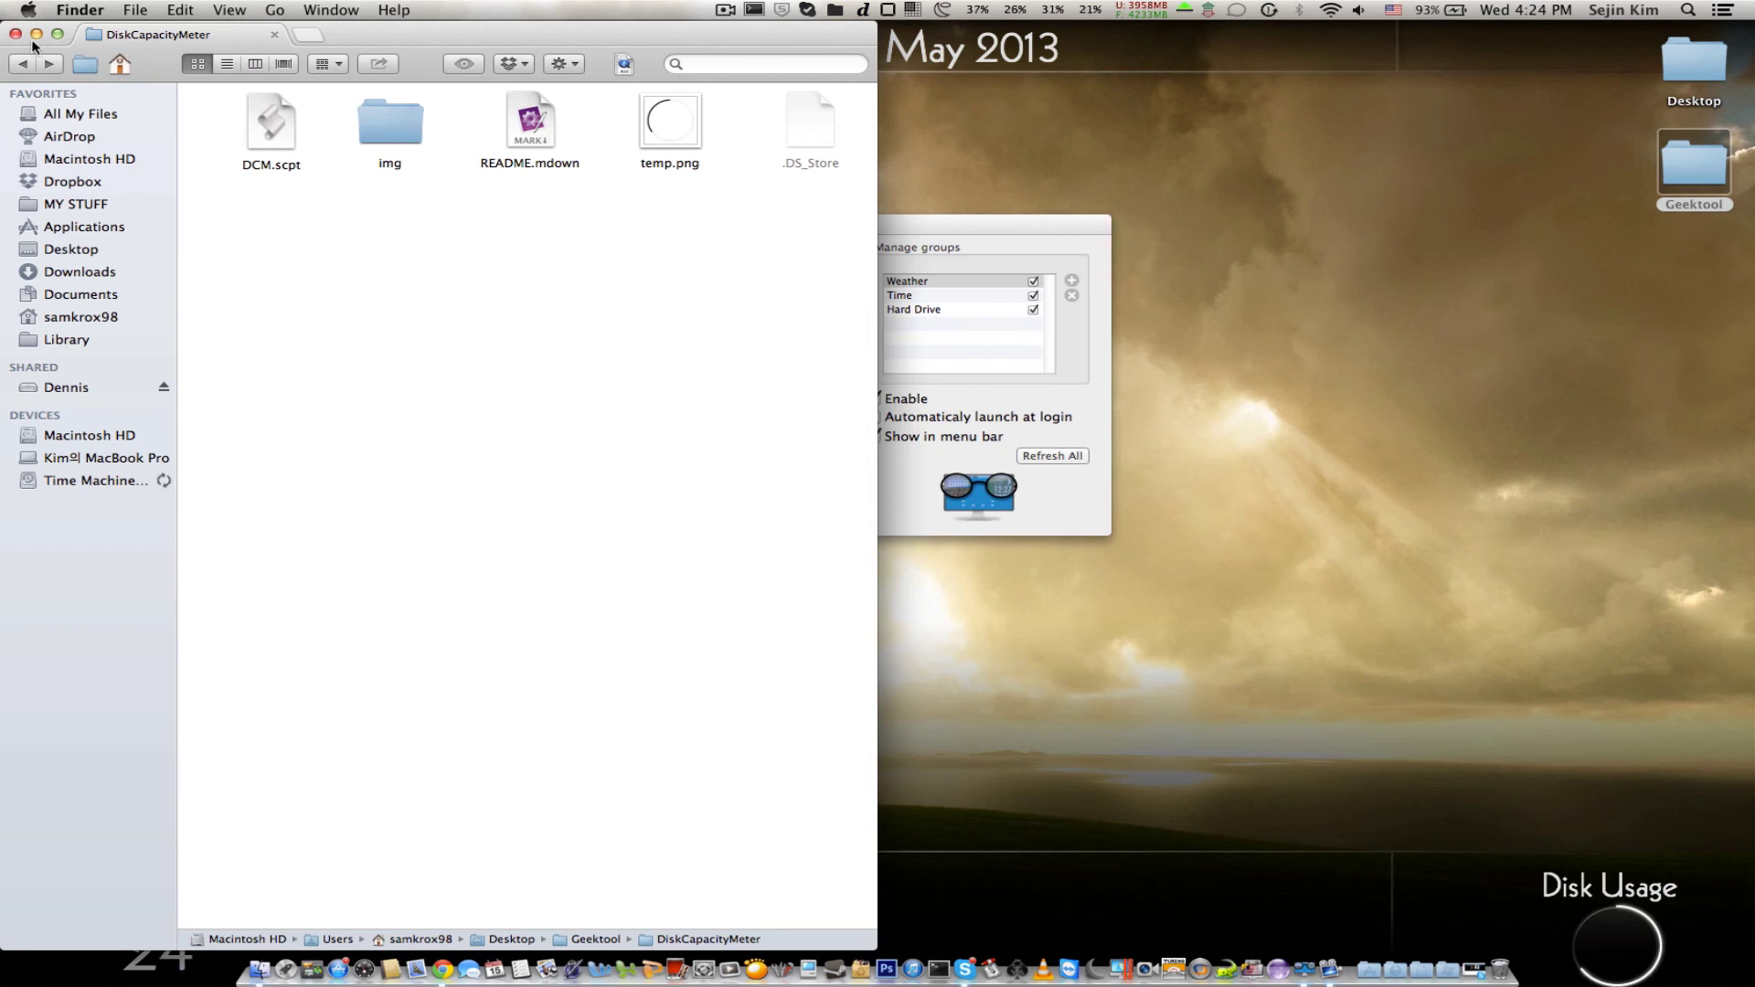
double_click(390, 123)
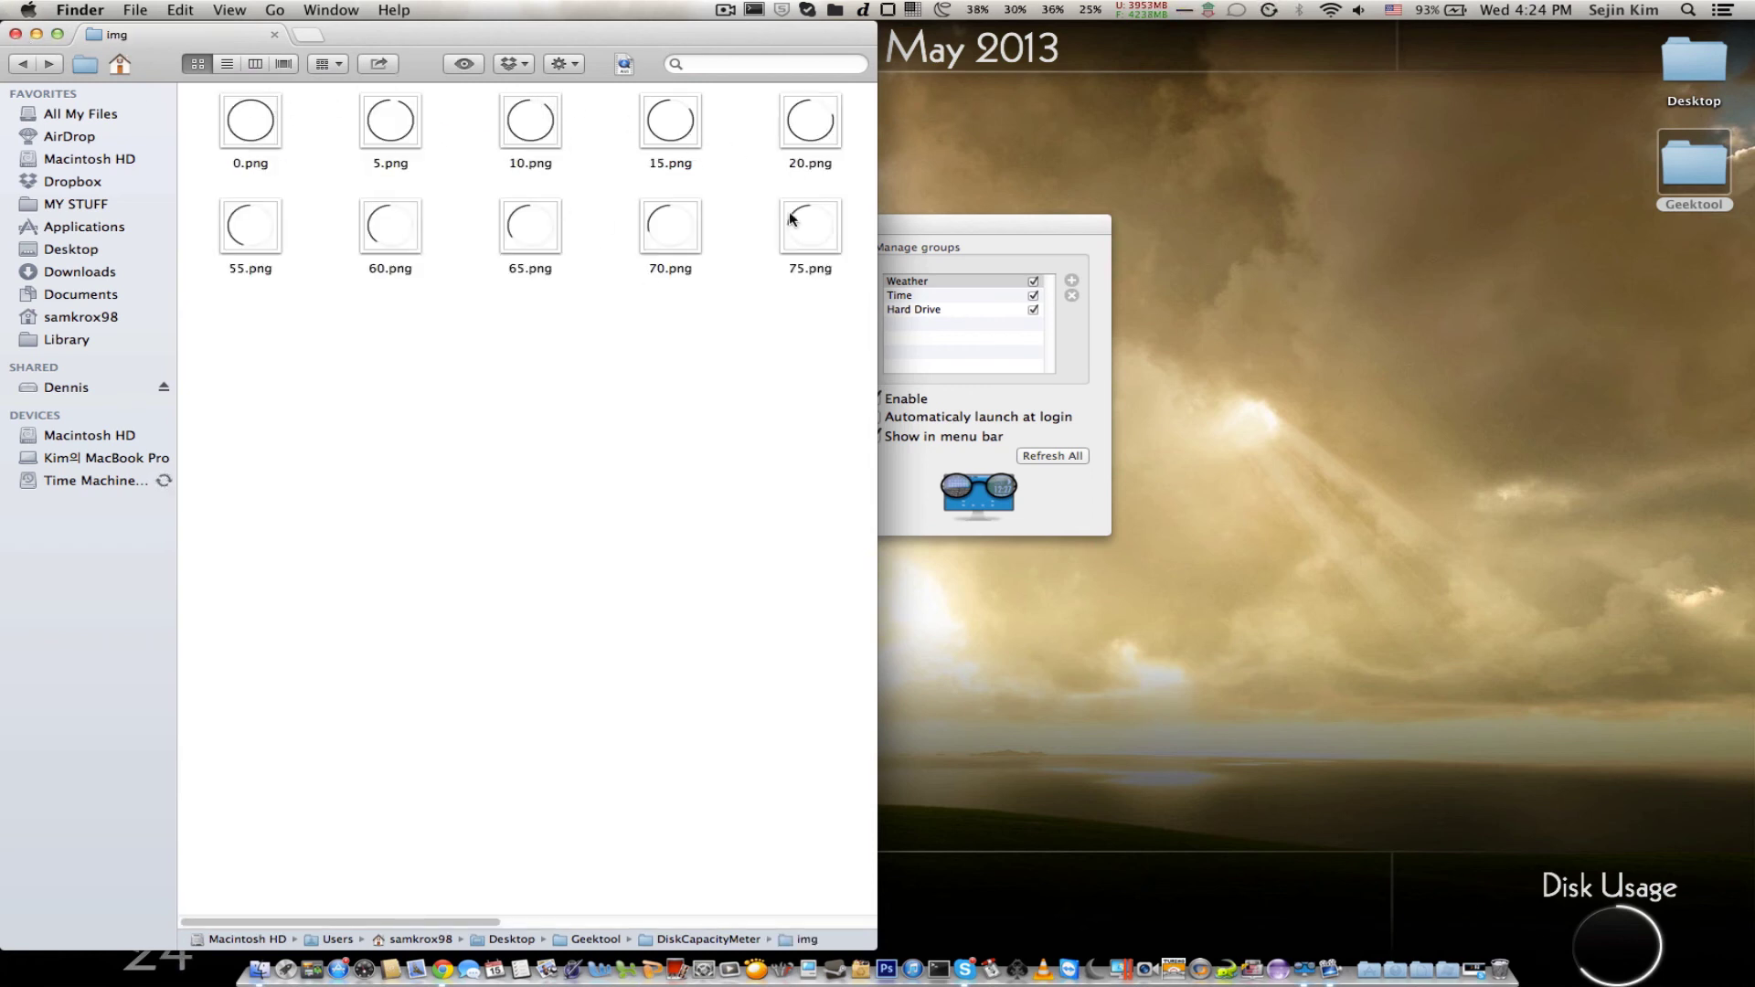
scroll(748, 334, right, 5)
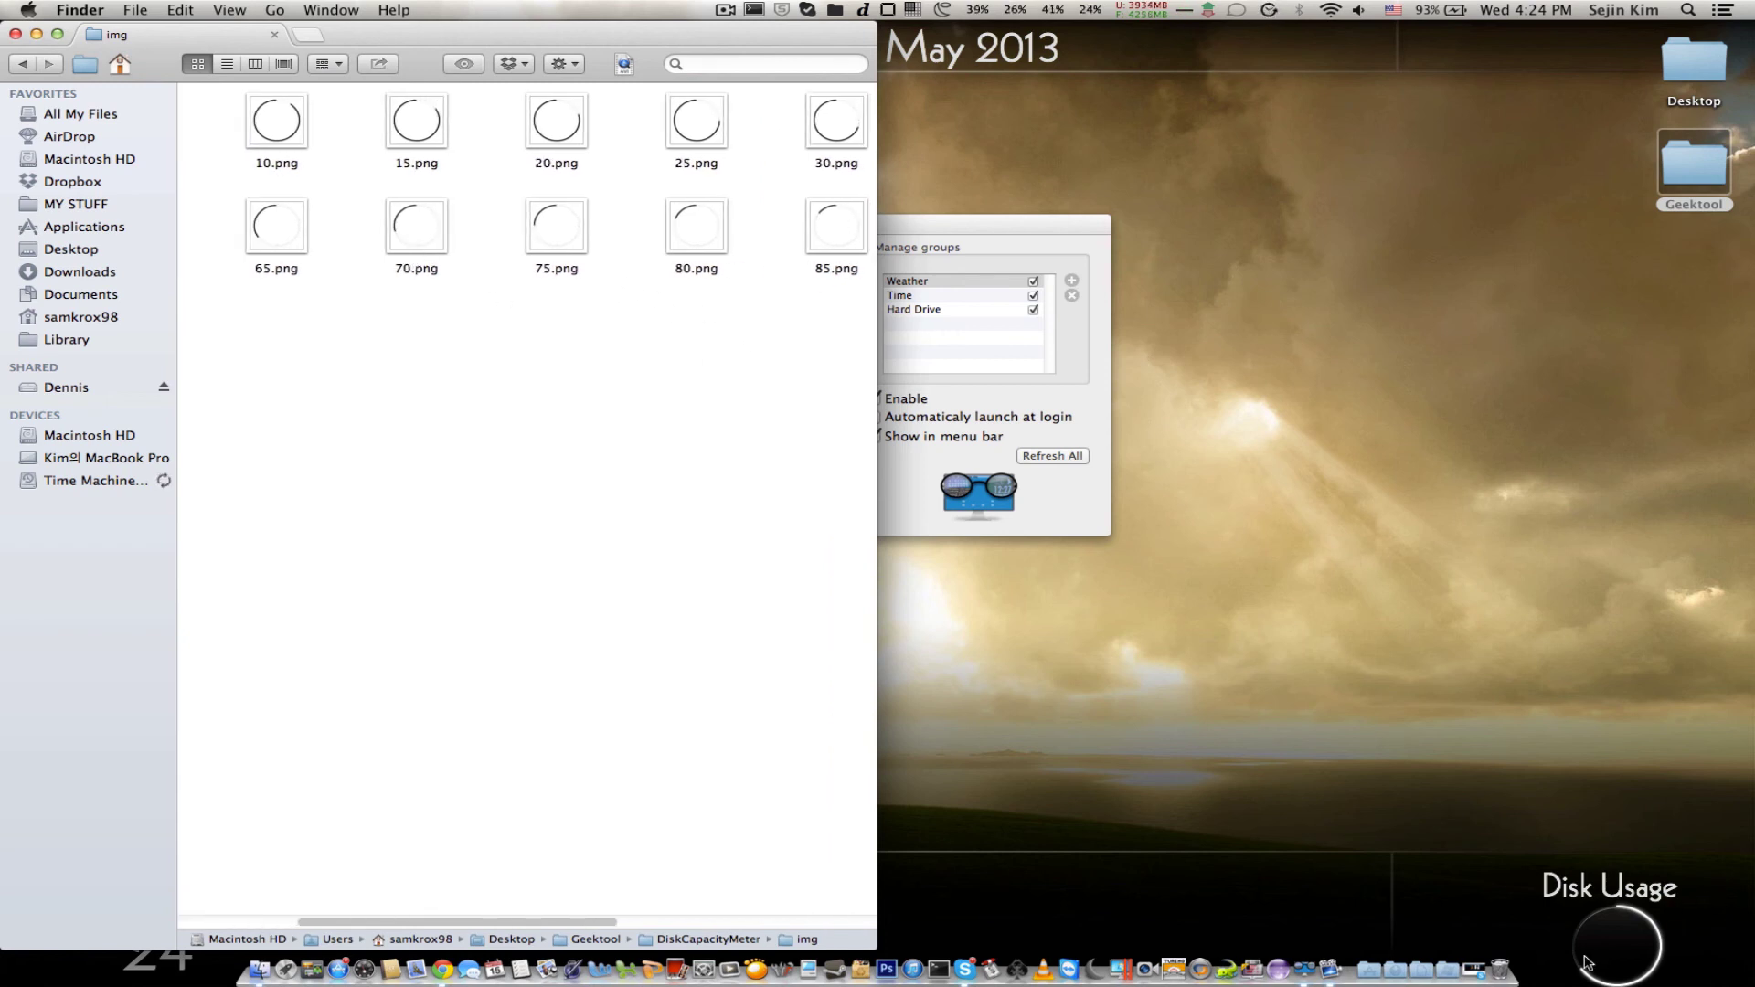
scroll(728, 562, left, 5)
click(15, 34)
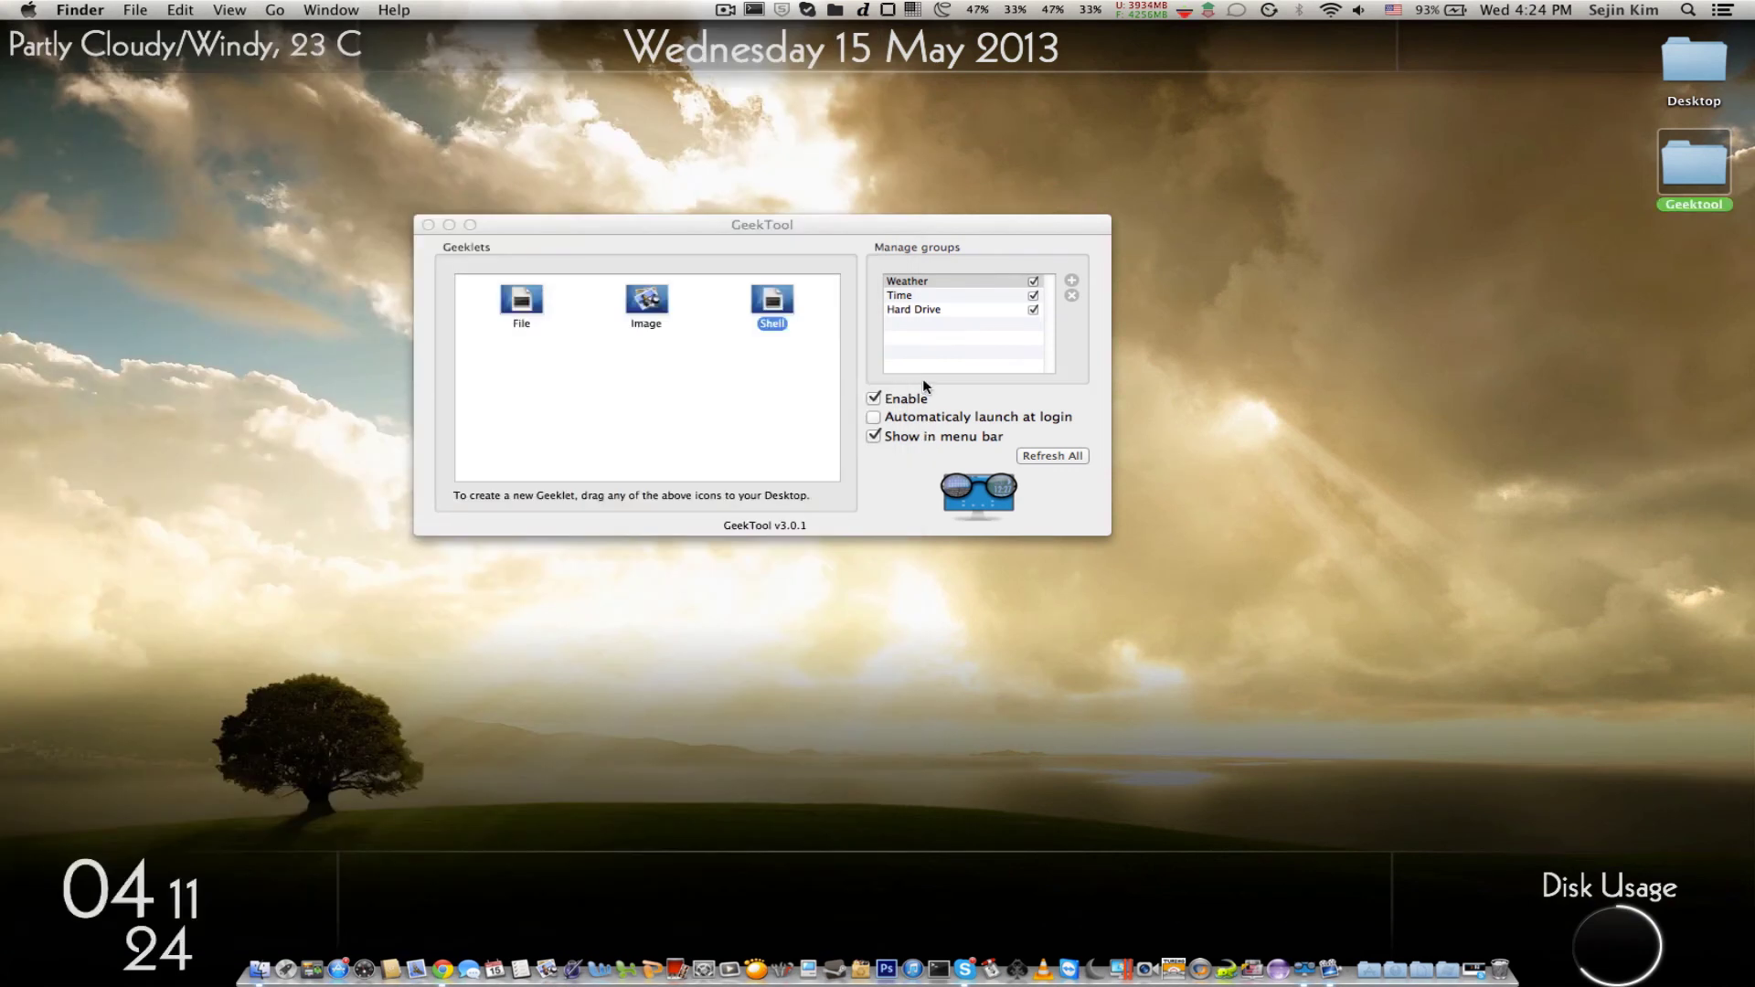
Step: Review the command and refresh interval of the empty-looking geeklet that runs osascript
click(968, 399)
click(1135, 871)
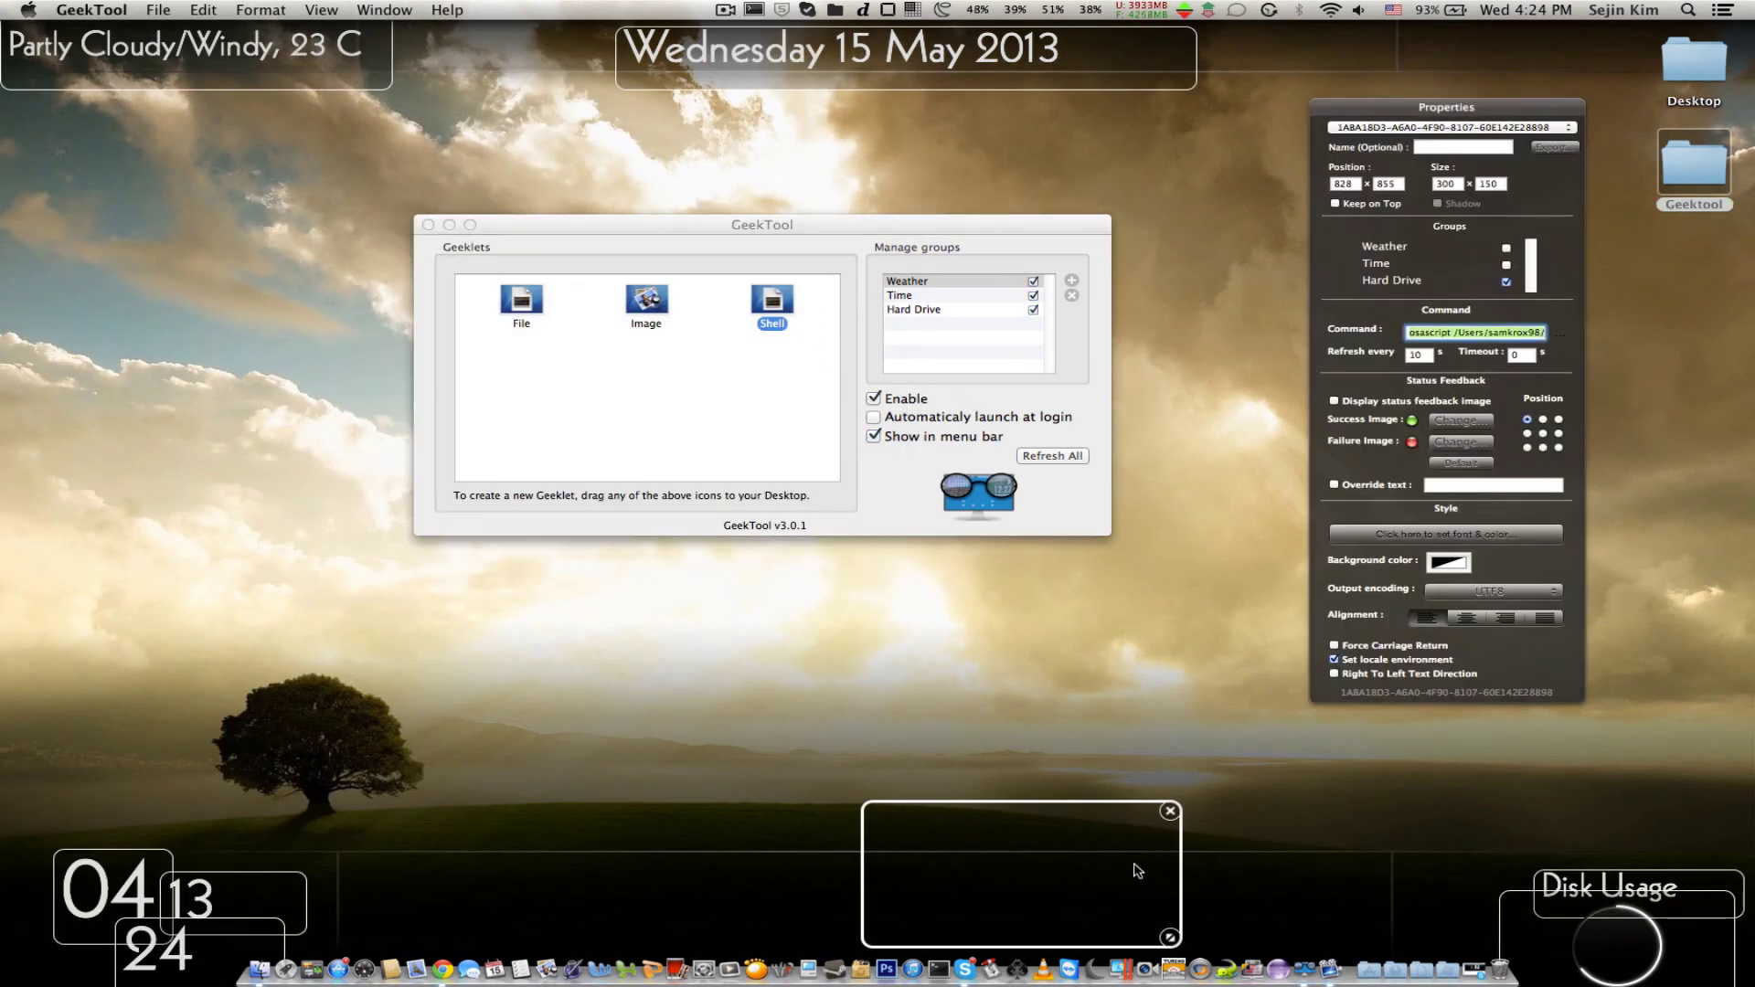
click(1428, 356)
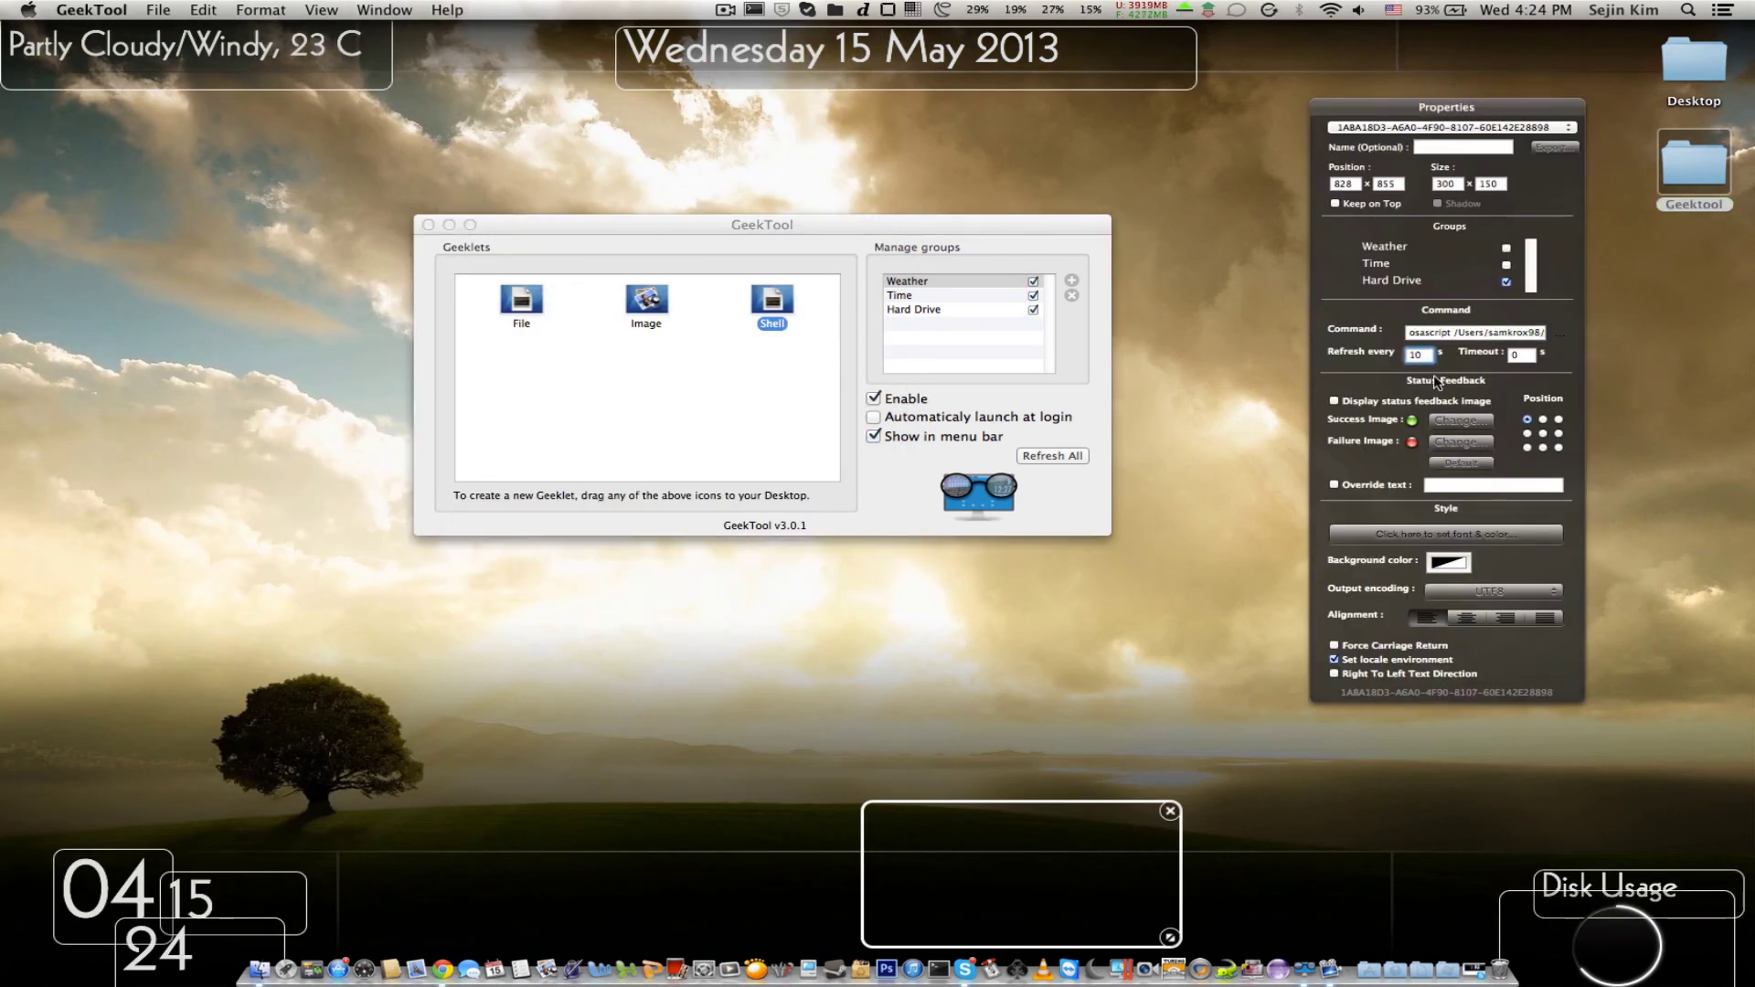
click(1249, 634)
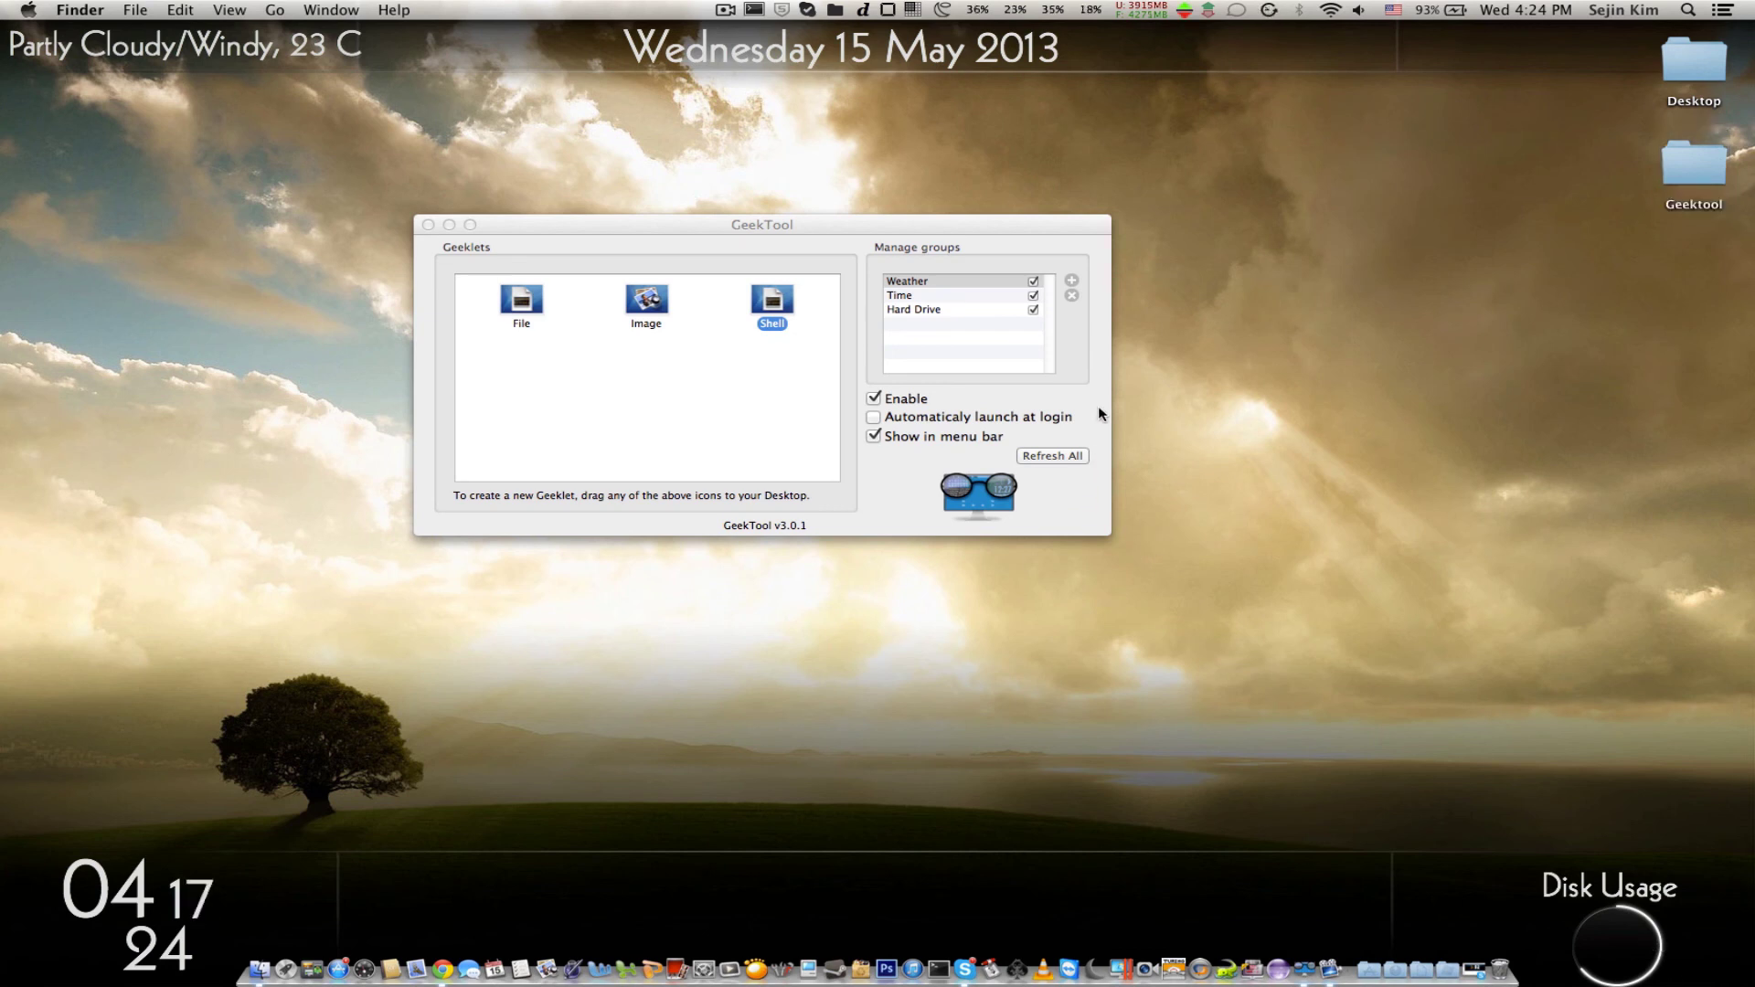
Step: Try choosing a local image for the disk usage ring geeklet and undo the last change, deleting the restored YOUTUBE geeklet
click(1102, 414)
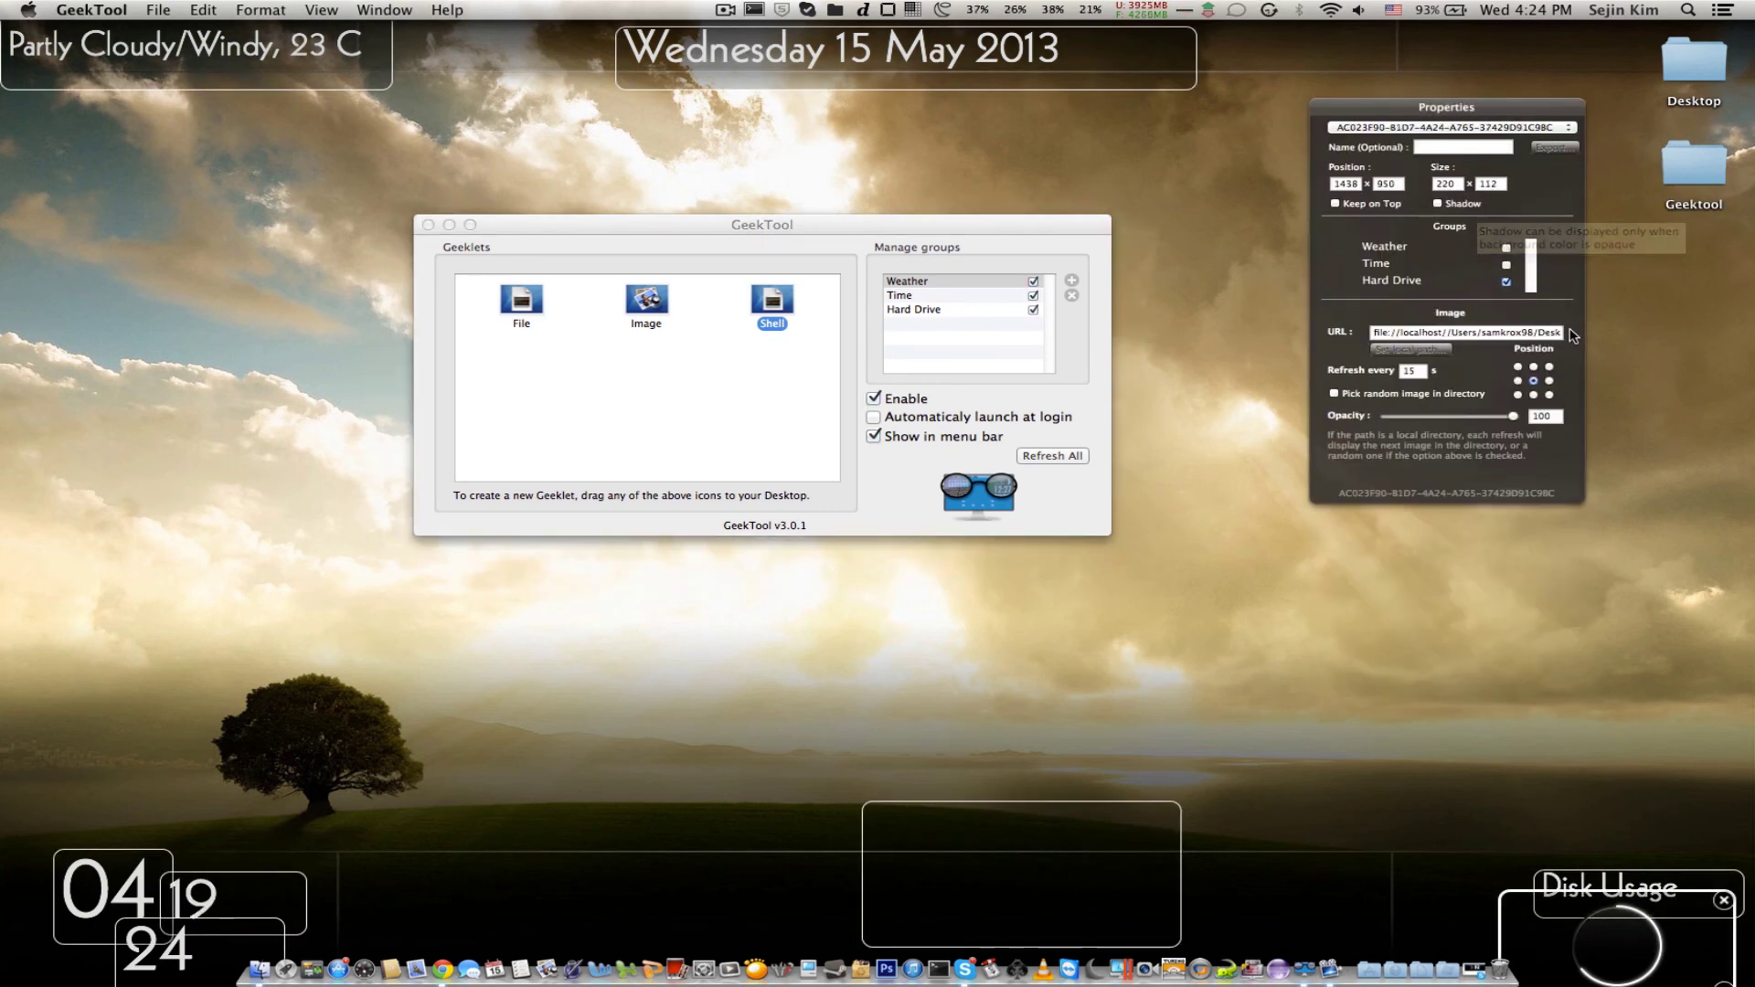
click(1451, 350)
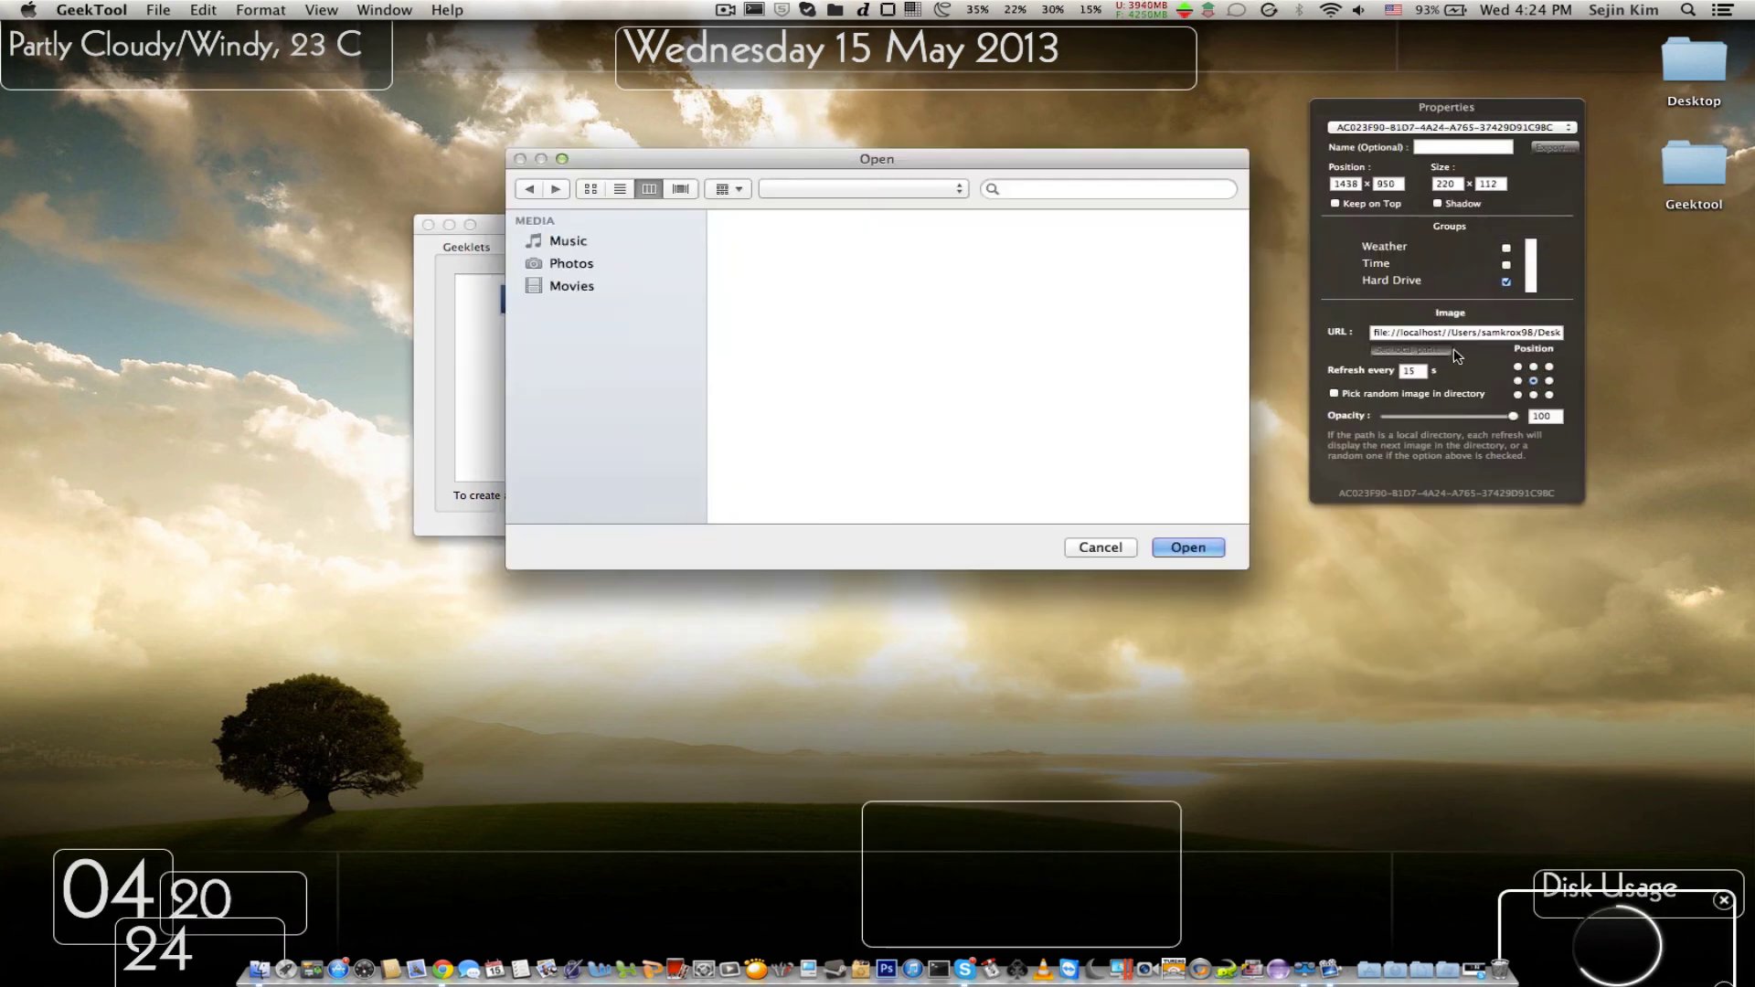
click(1102, 547)
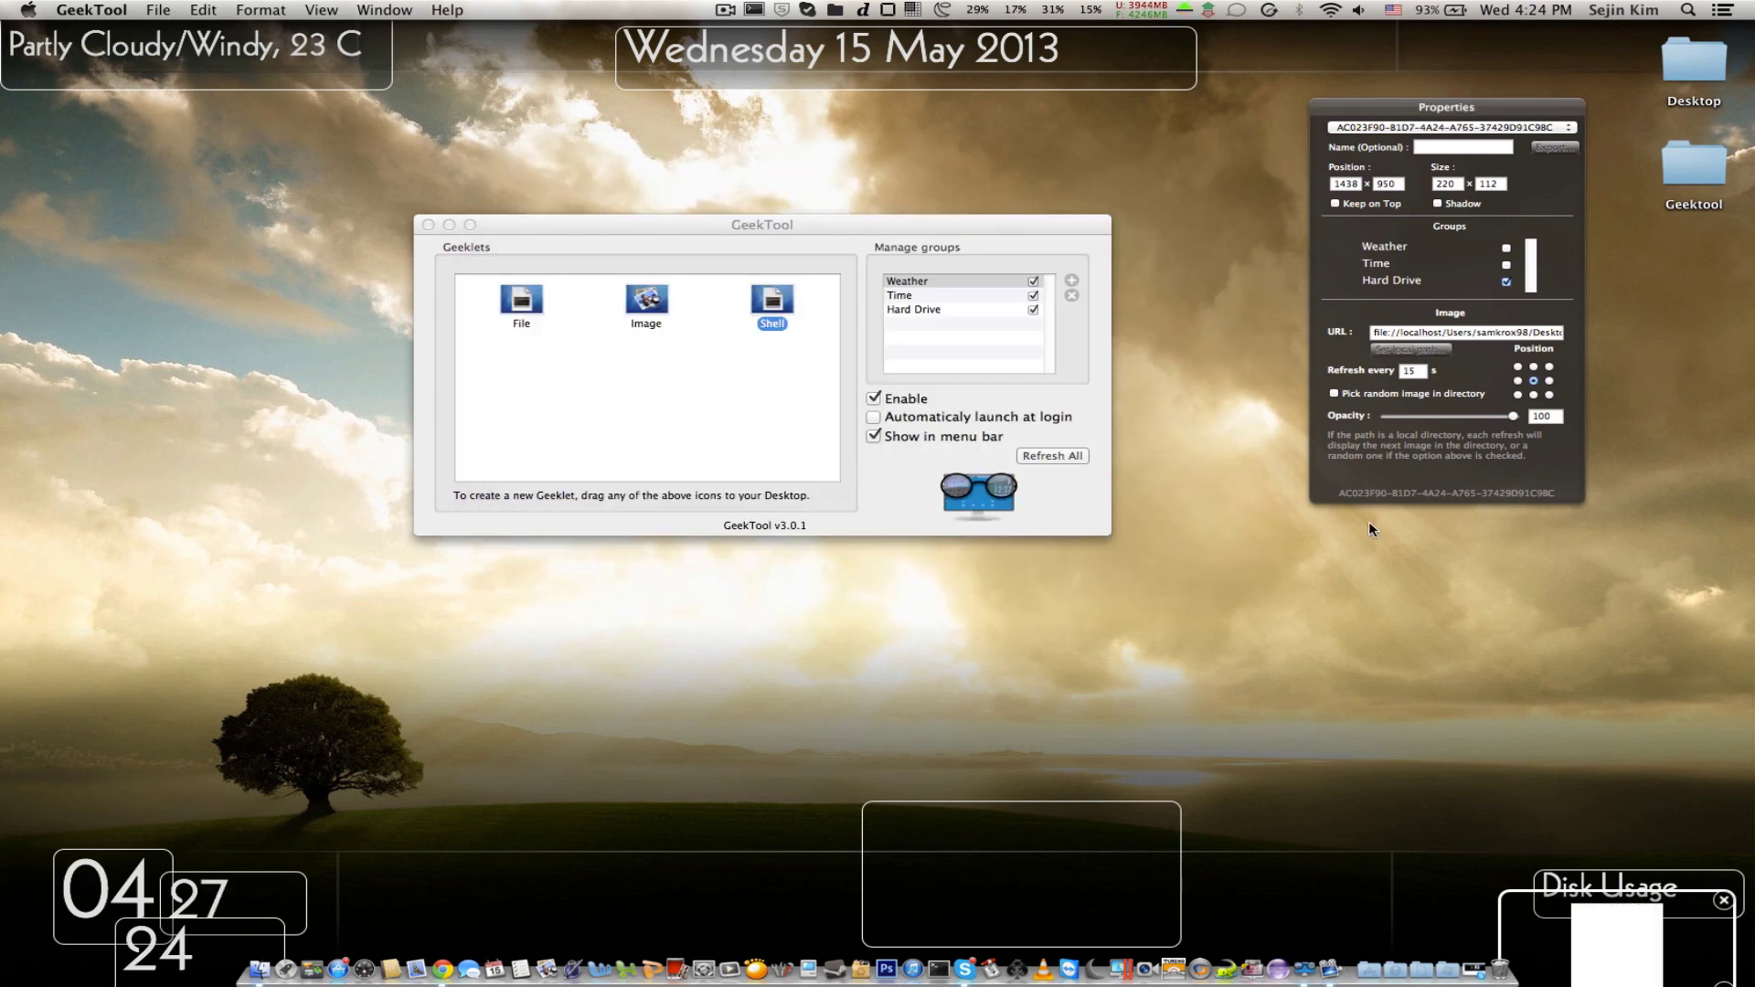
key(super+z)
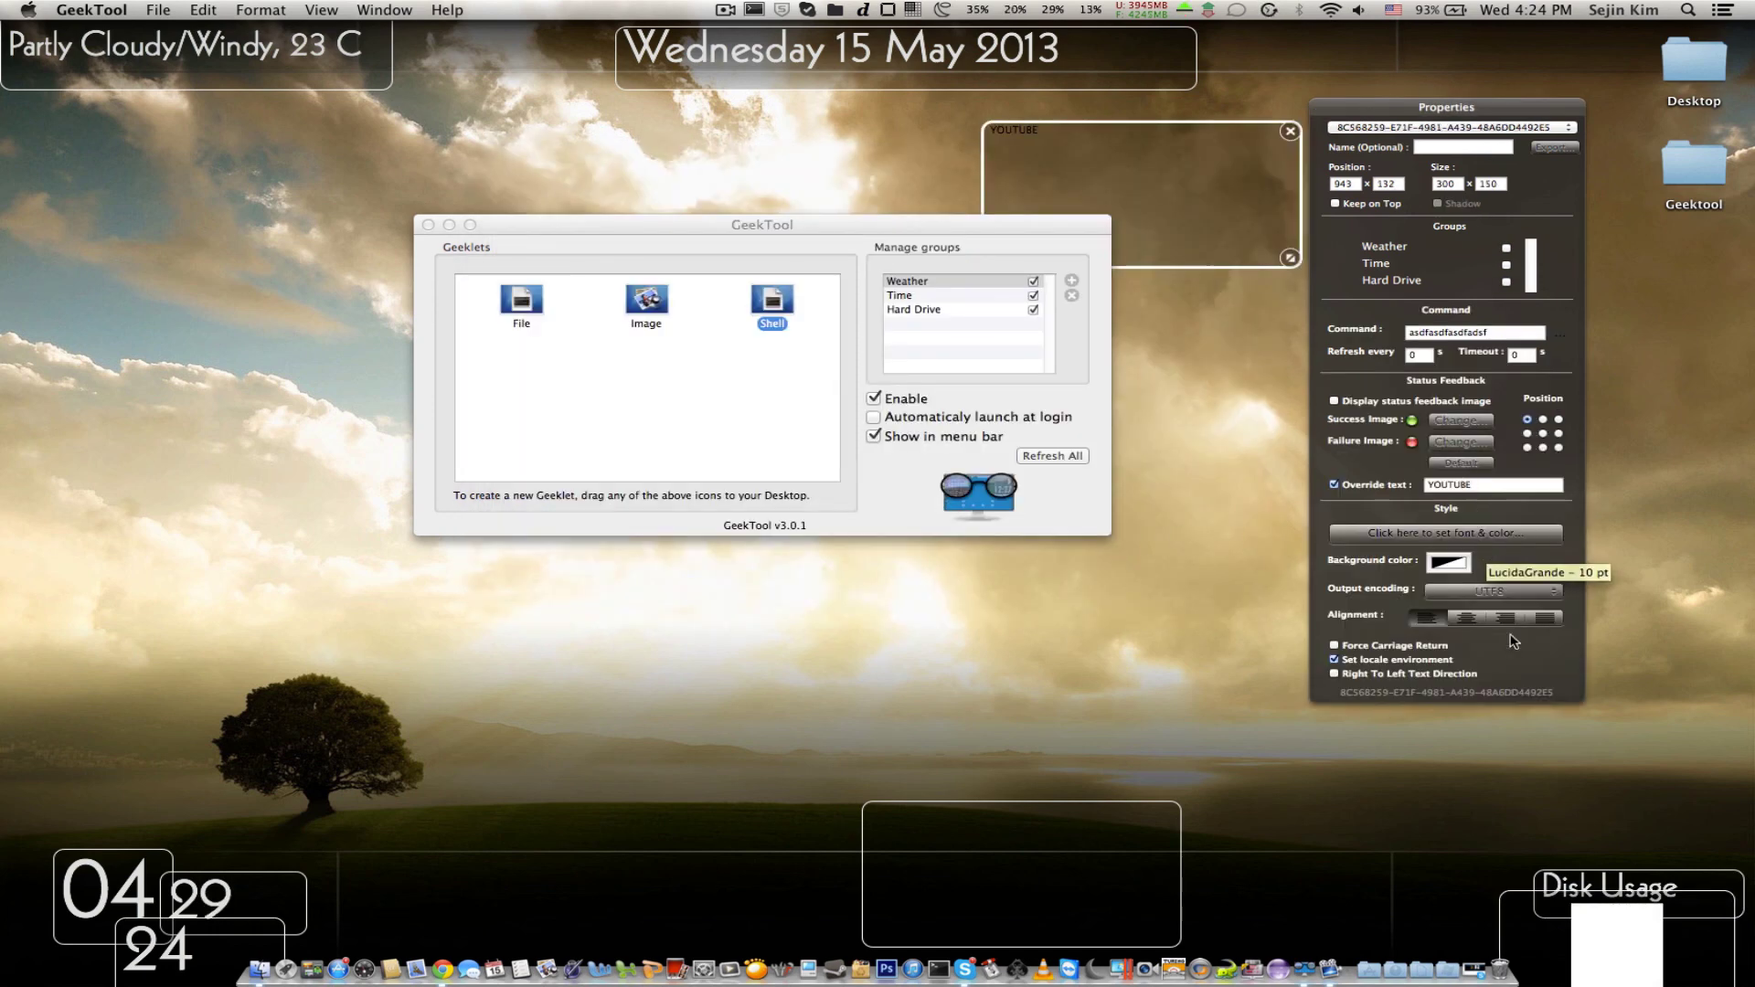
click(1290, 131)
Step: Set the disk usage ring geeklet's local image to temp.png from the DiskCapacityMeter folder
click(1682, 951)
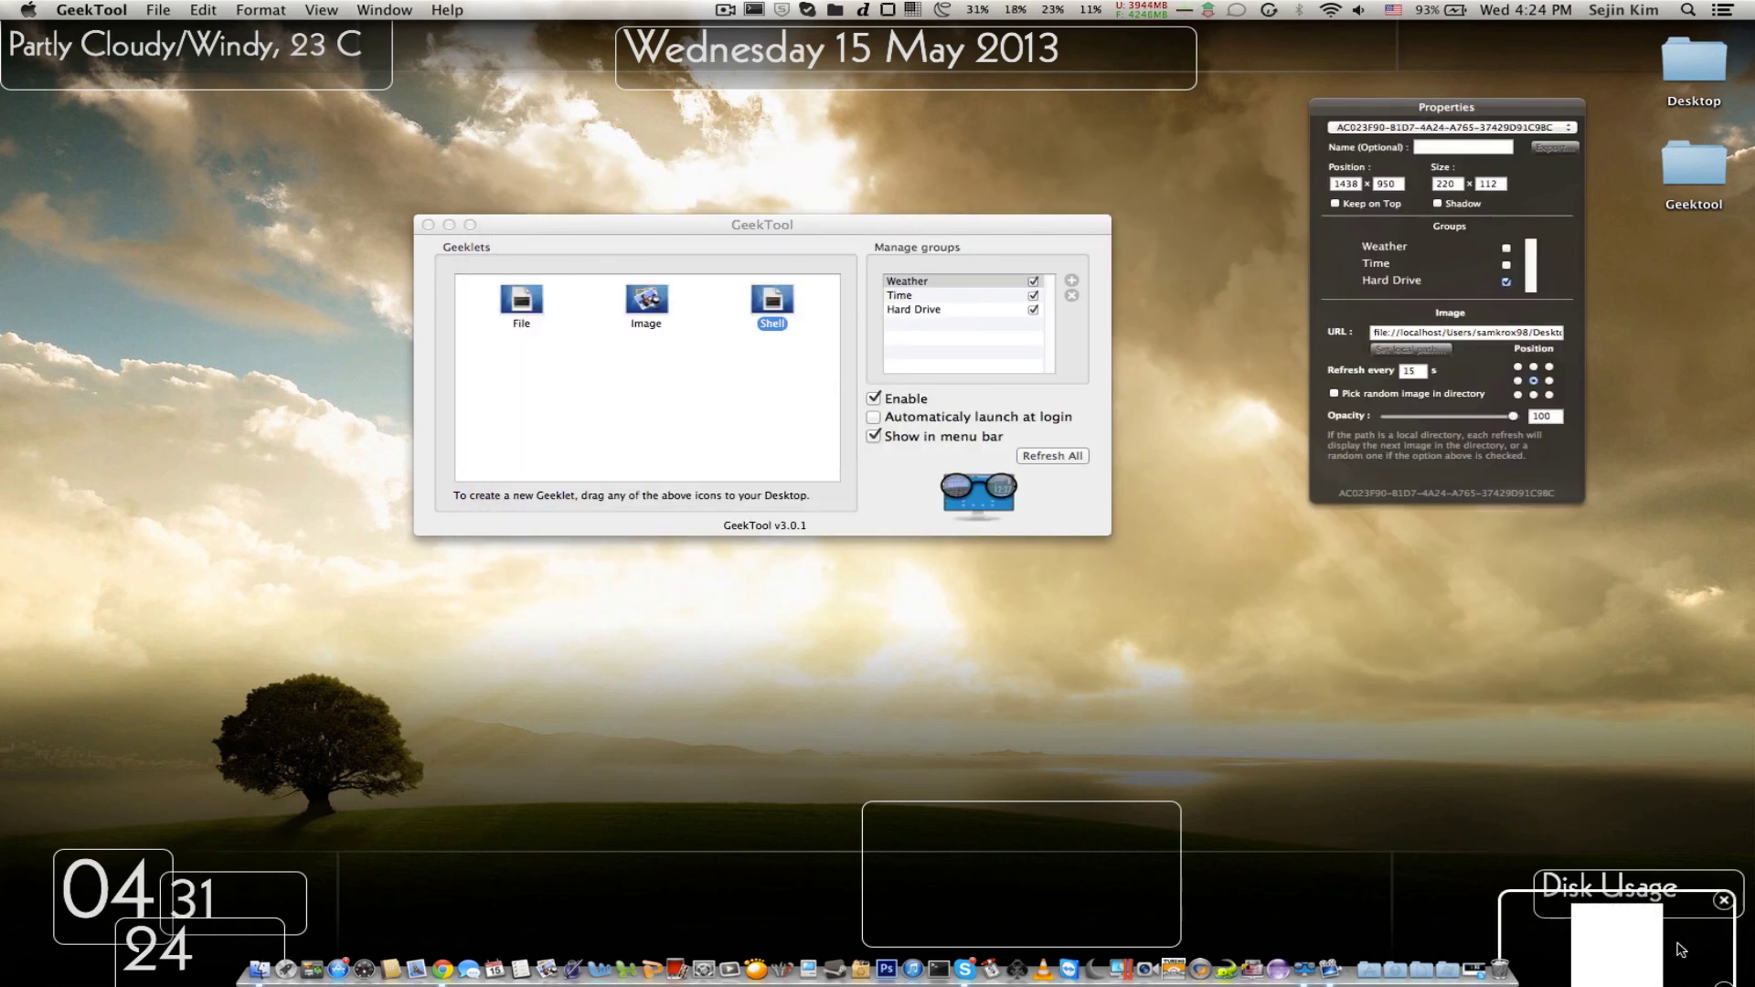
click(1412, 349)
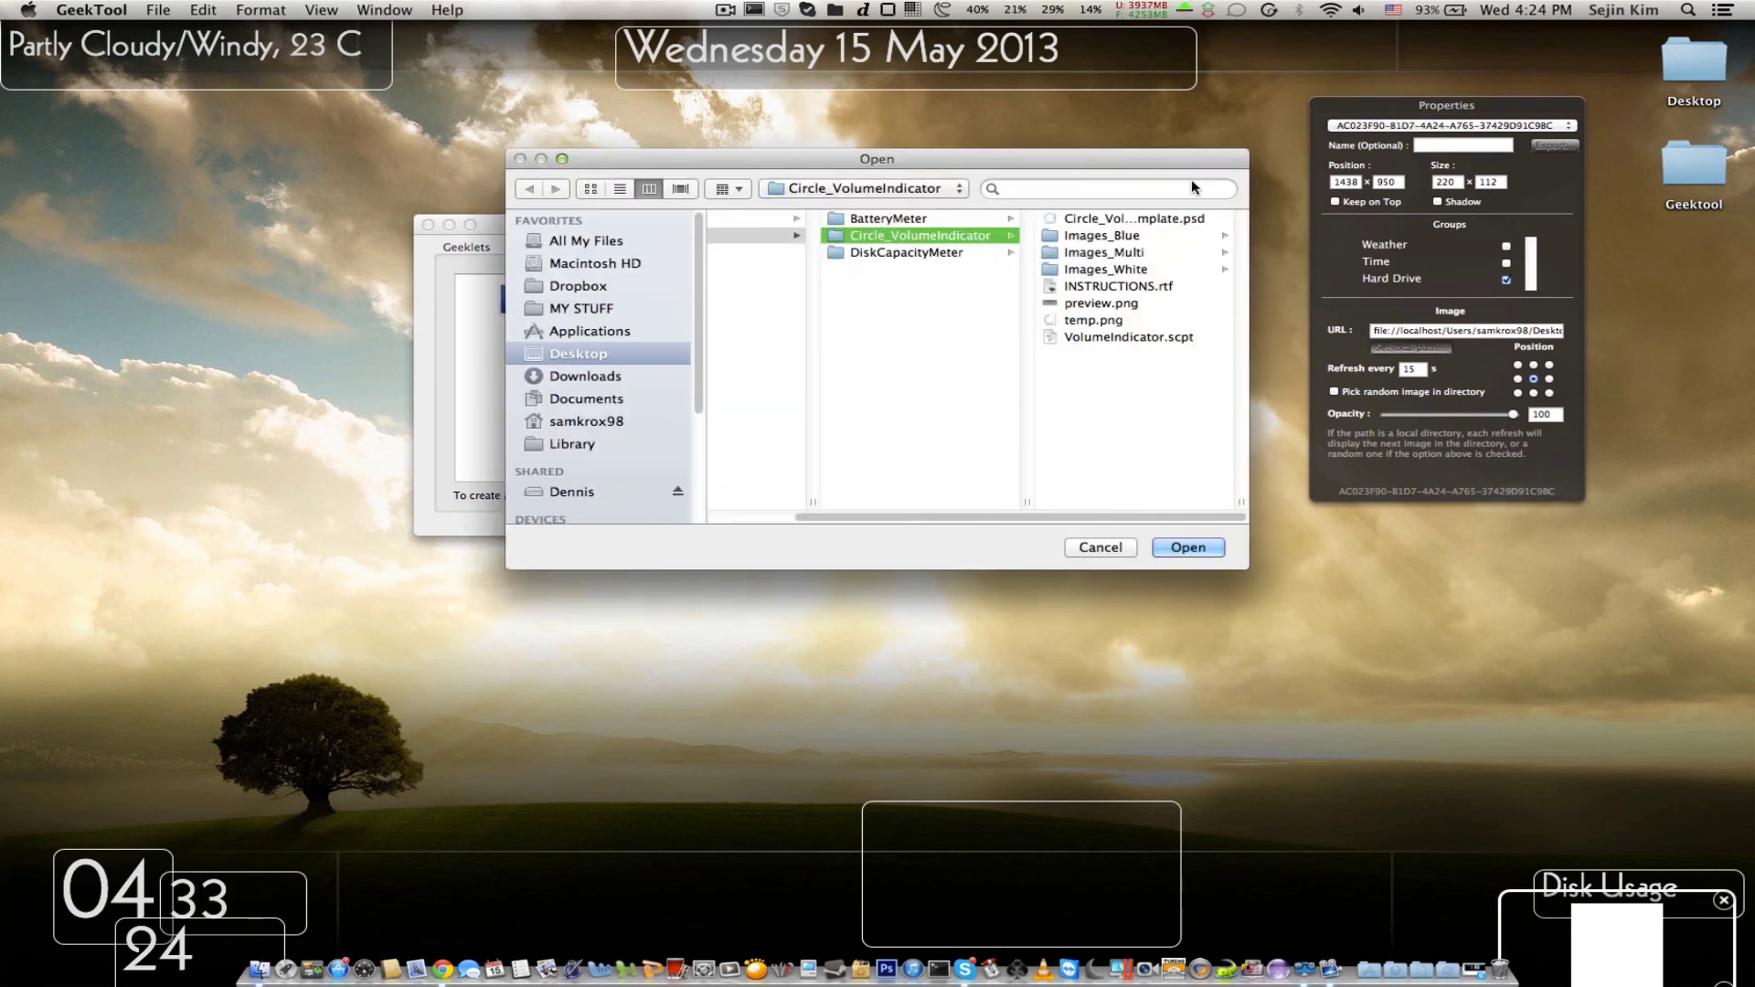
click(892, 253)
click(1097, 268)
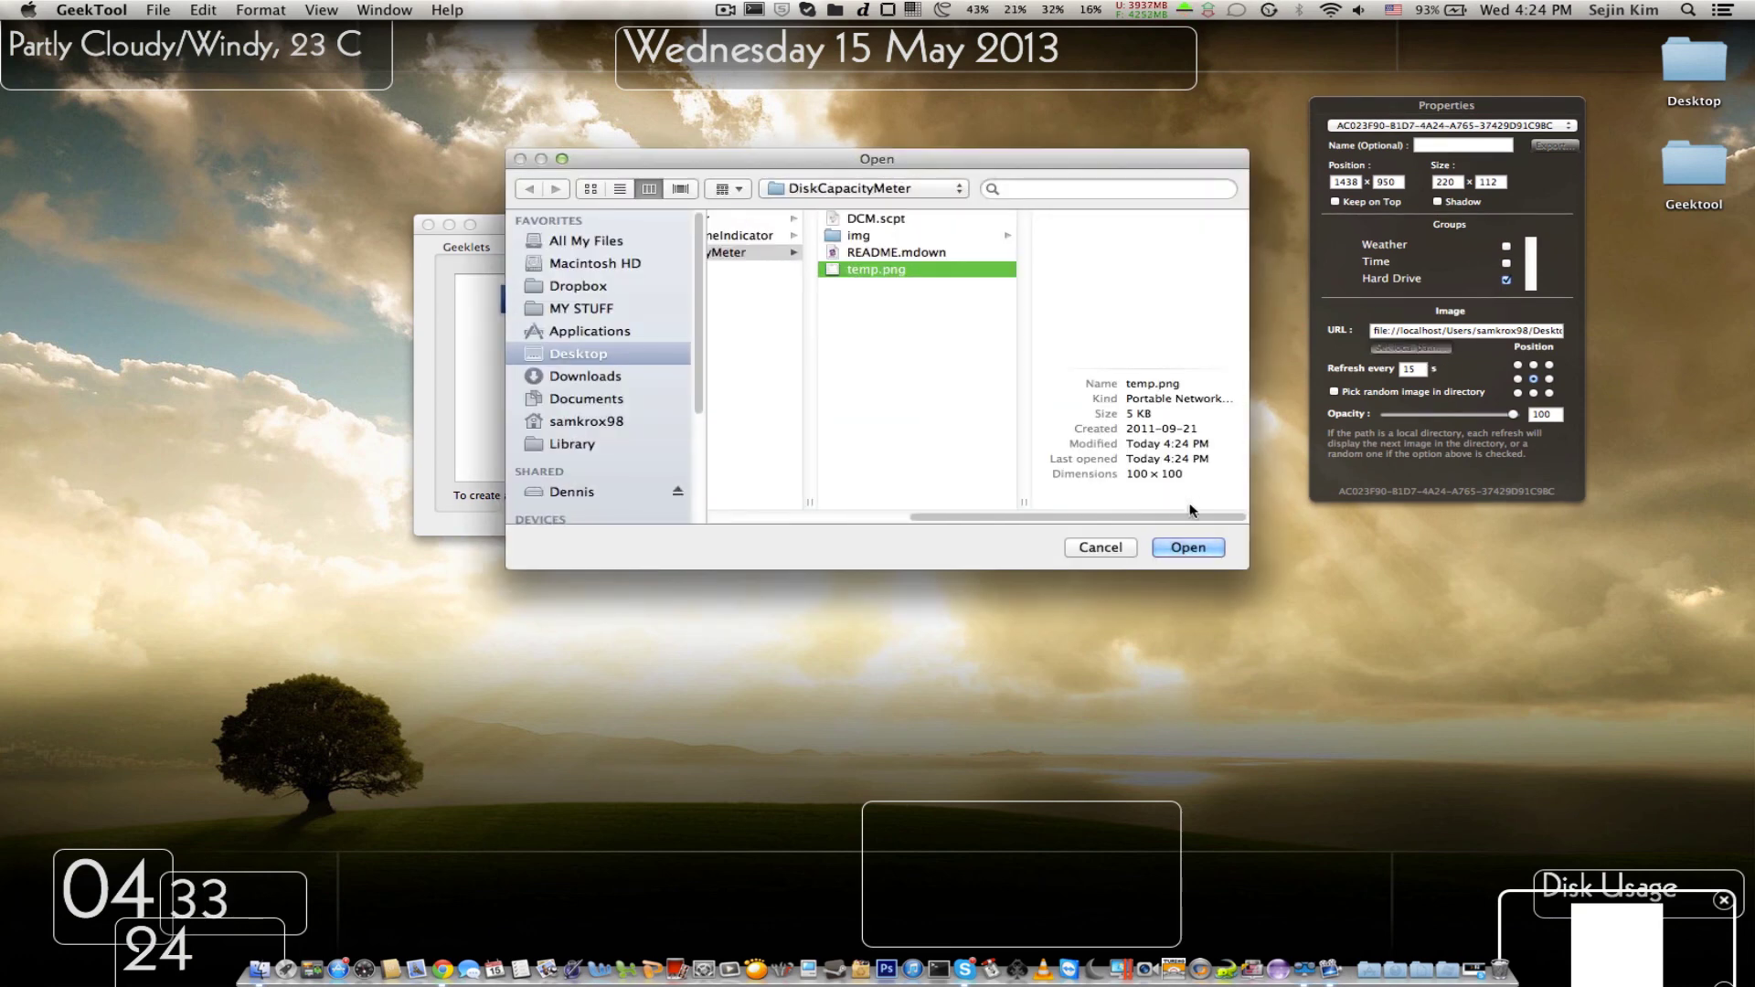
click(1188, 546)
Step: Revisit the properties of the date geeklet and the weather description geeklet
click(813, 482)
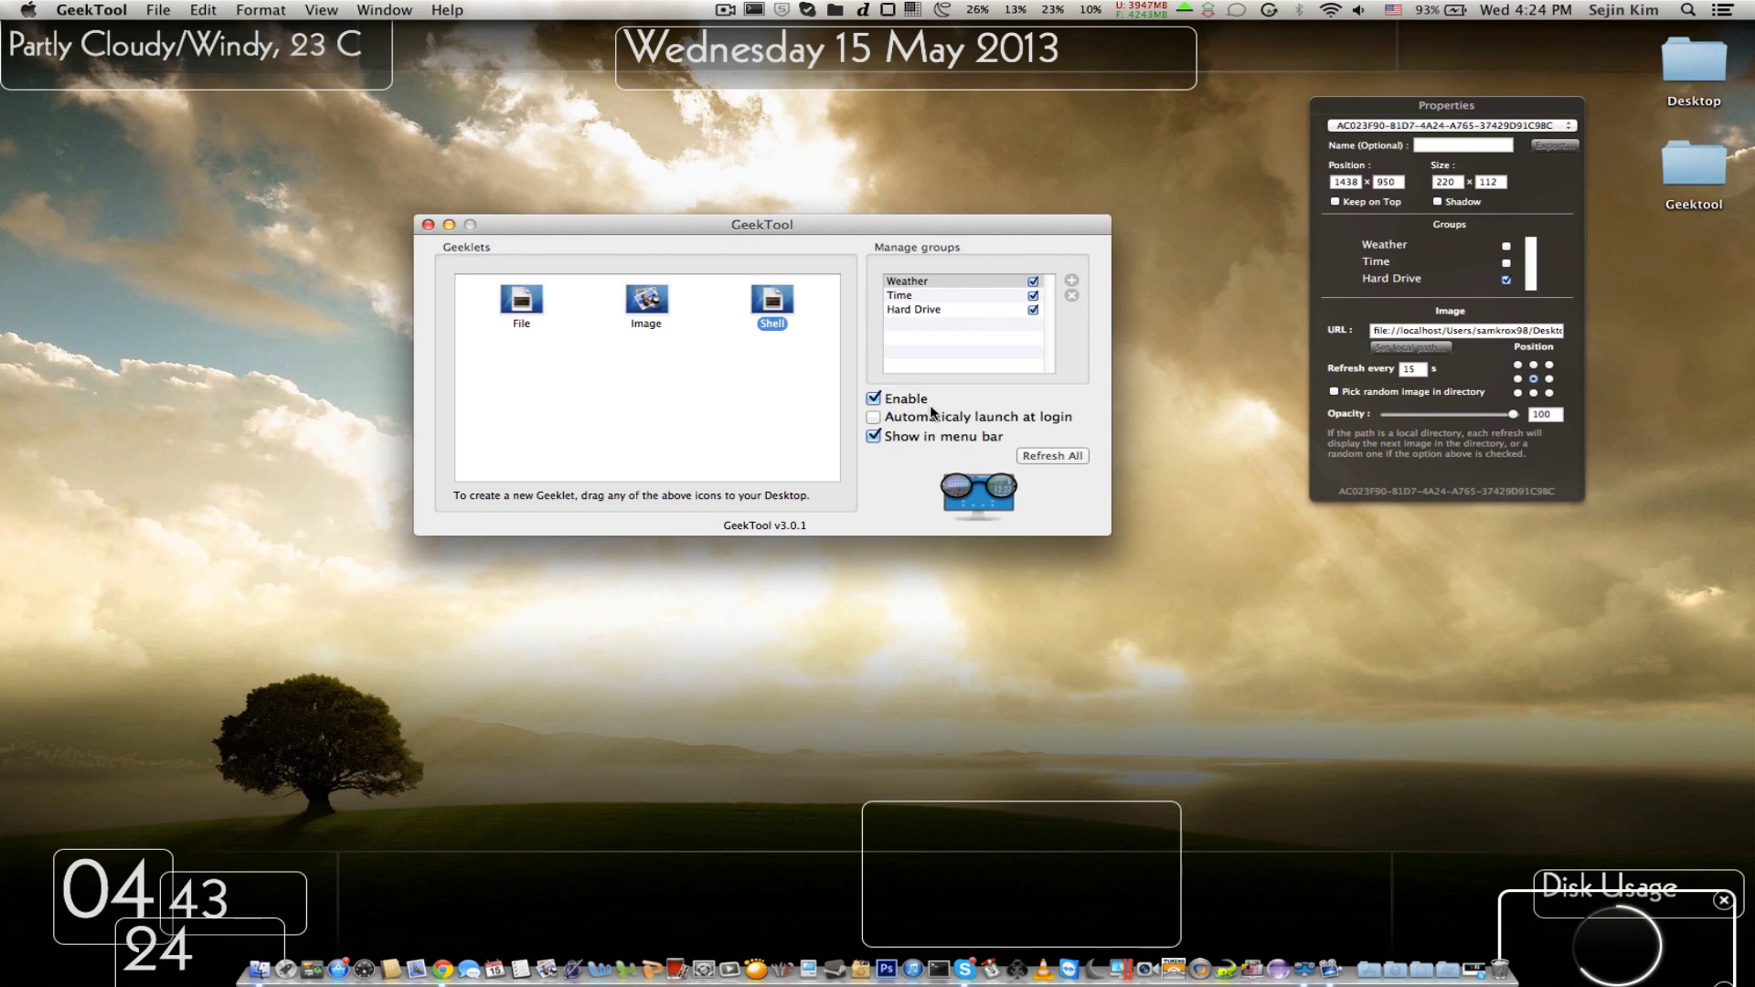
click(1114, 64)
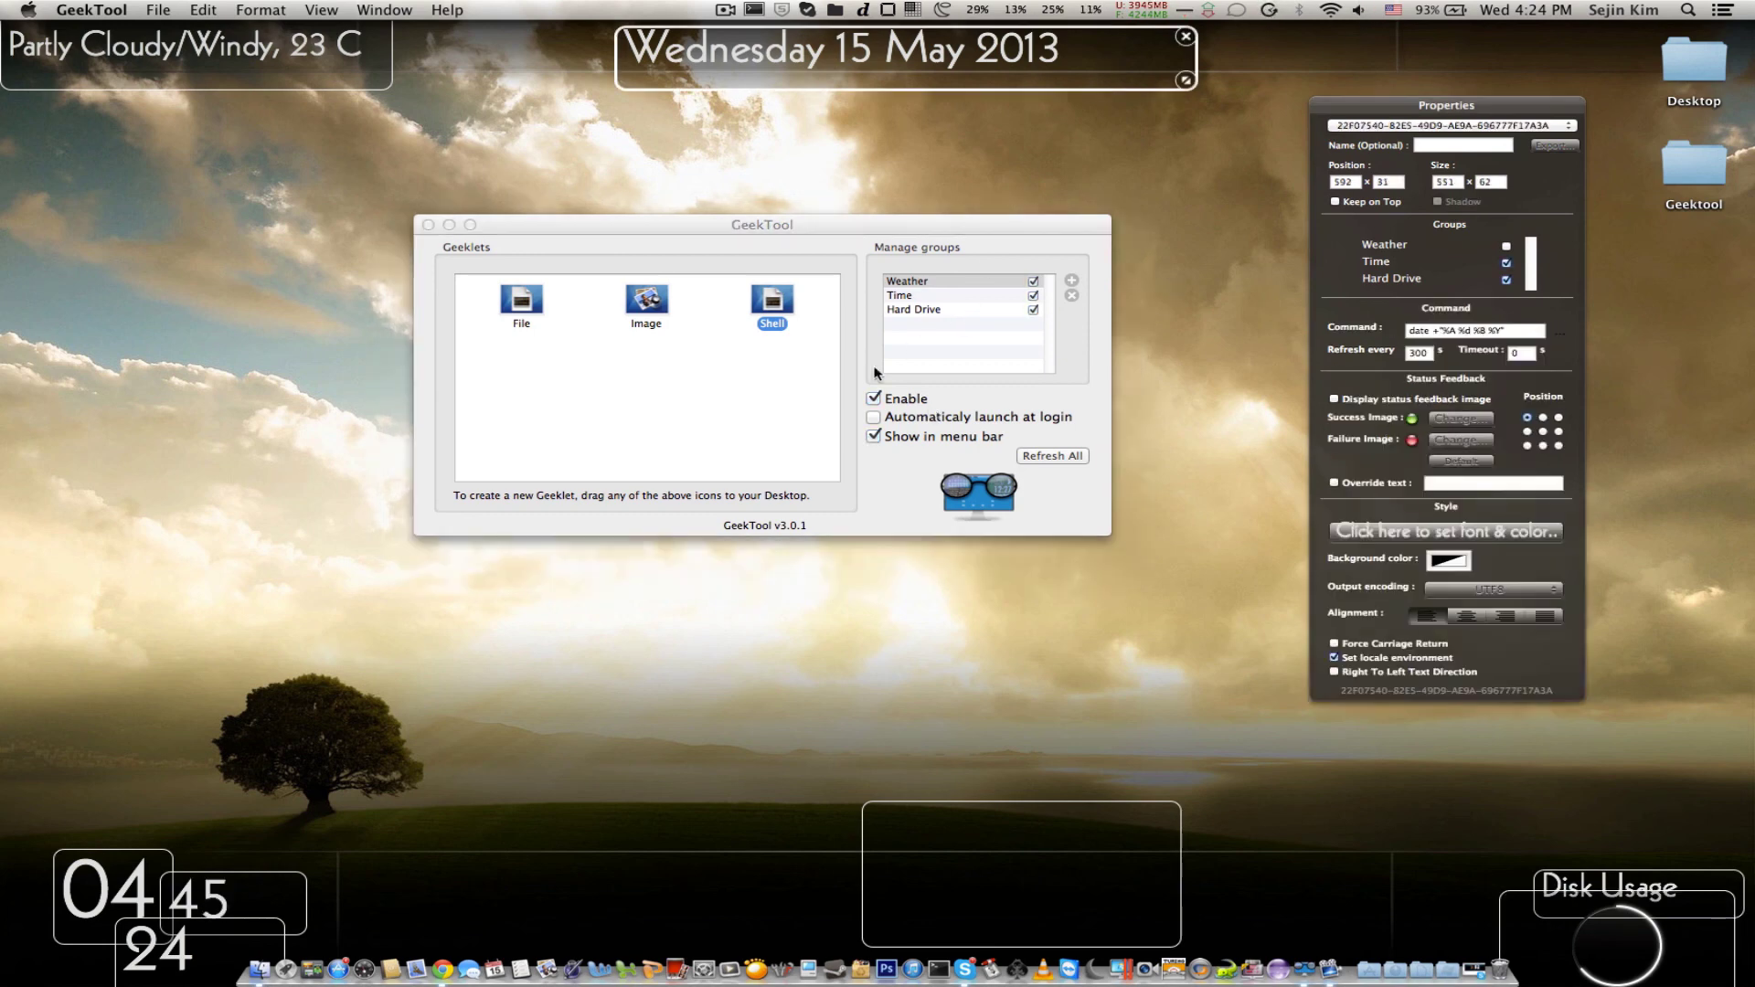
click(163, 46)
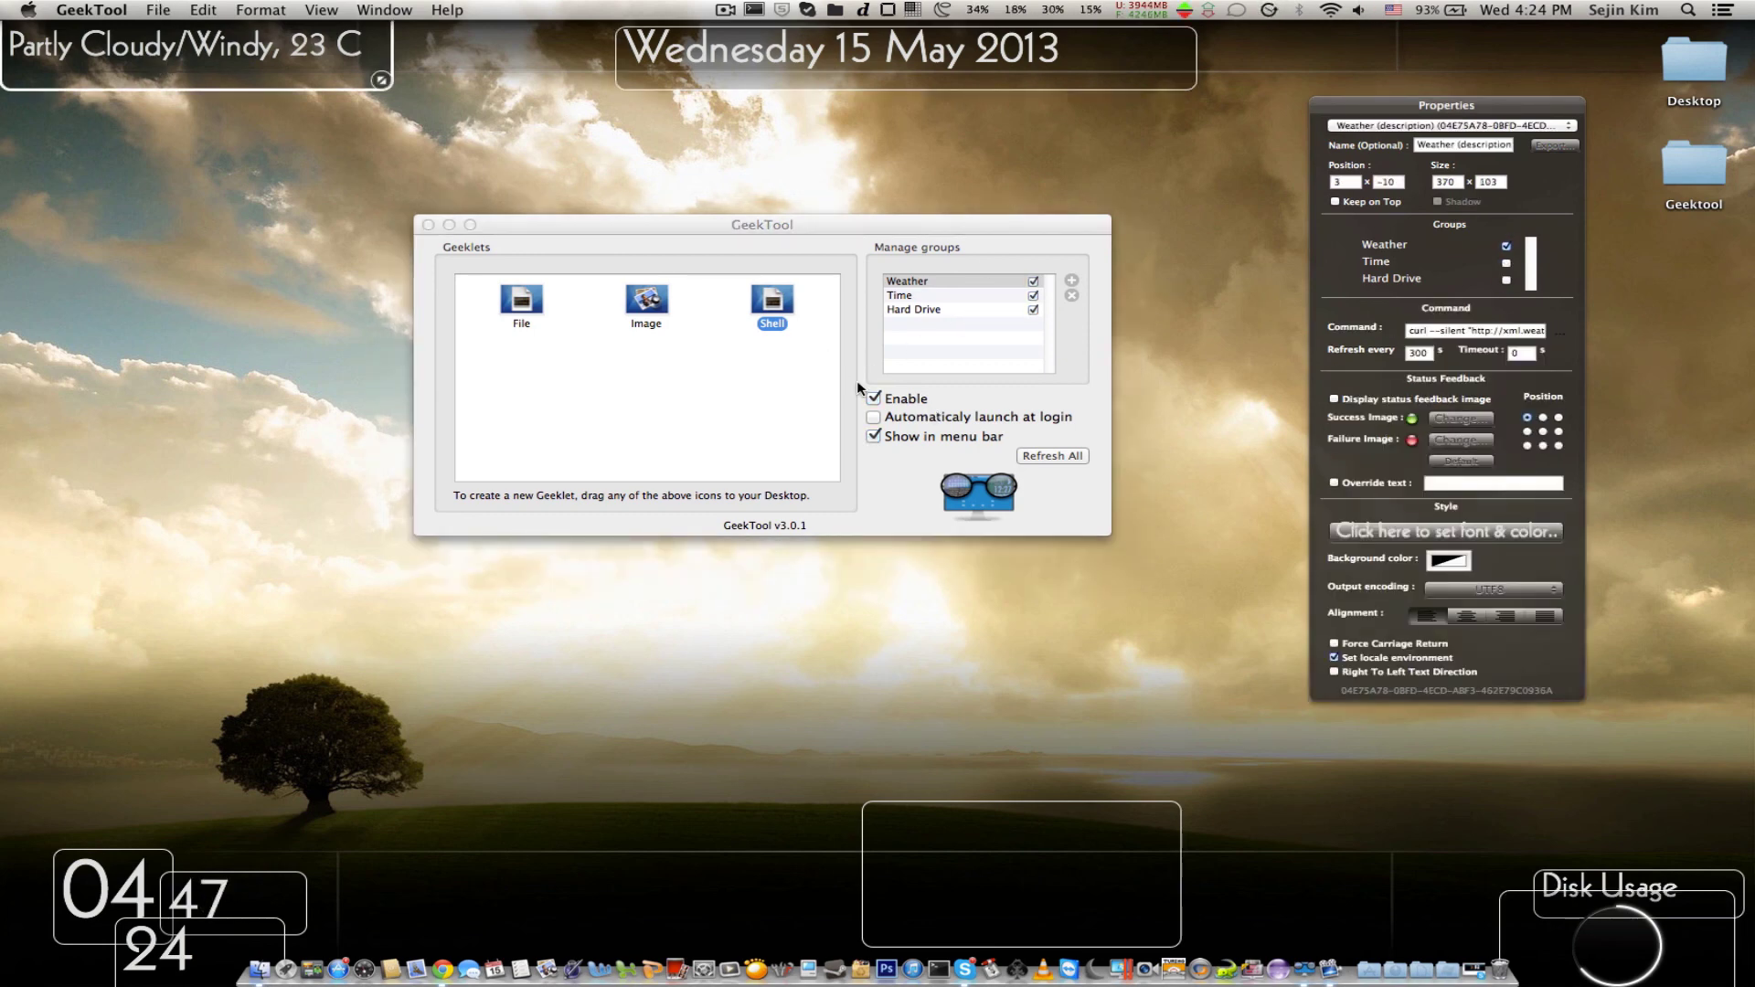